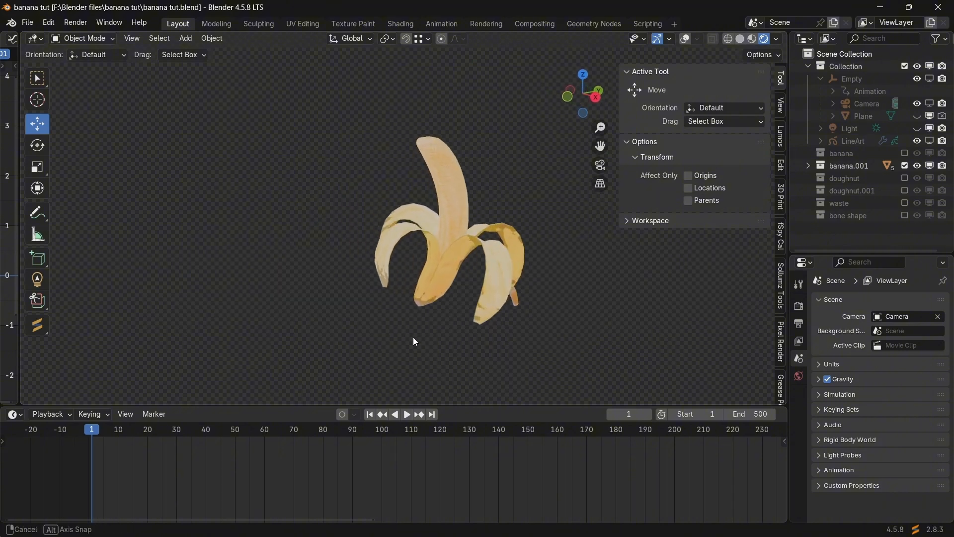
# Expand the banana.001 collection and toggle the viewport visibility of its peel objects to identify each peel.
pyautogui.click(803, 165)
pyautogui.click(807, 166)
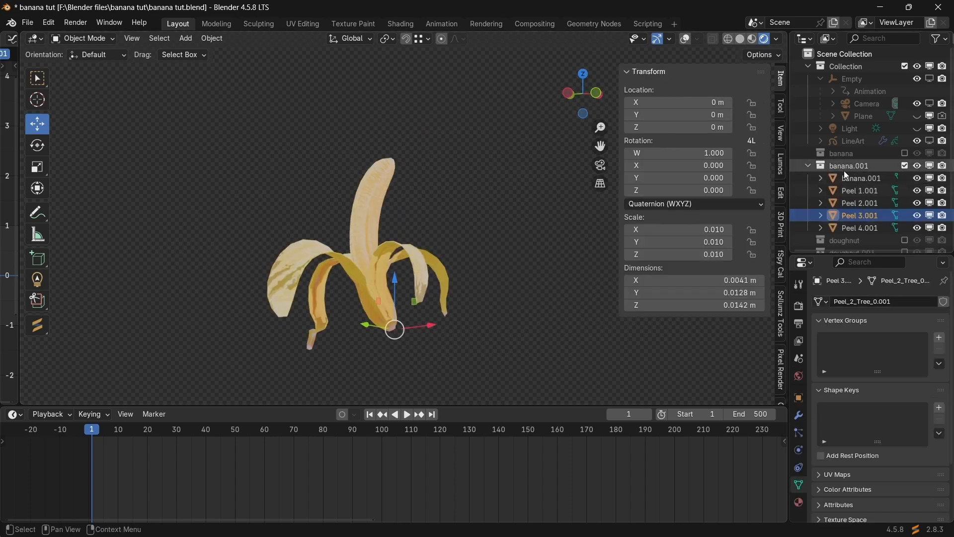
pyautogui.scroll(-2, 857, 184)
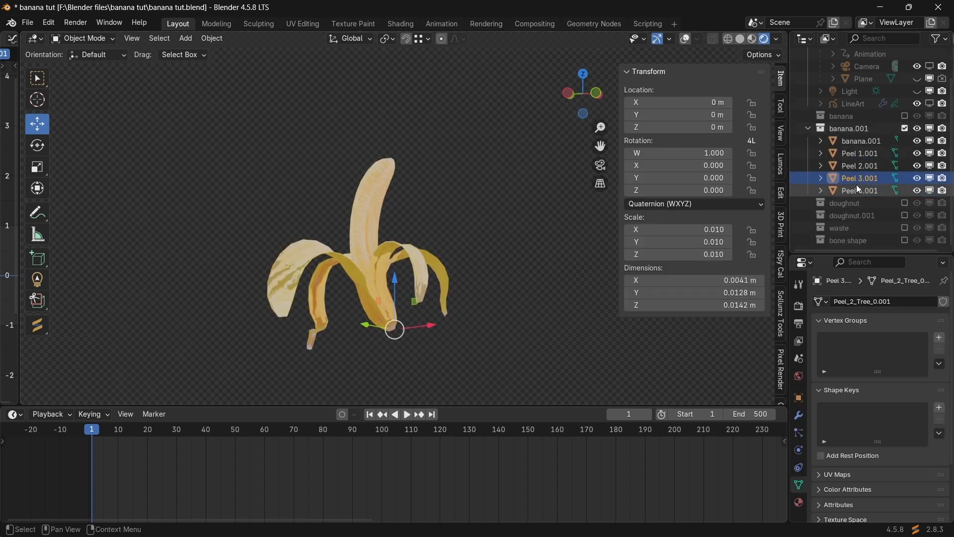
pyautogui.click(929, 153)
pyautogui.click(928, 153)
pyautogui.click(930, 178)
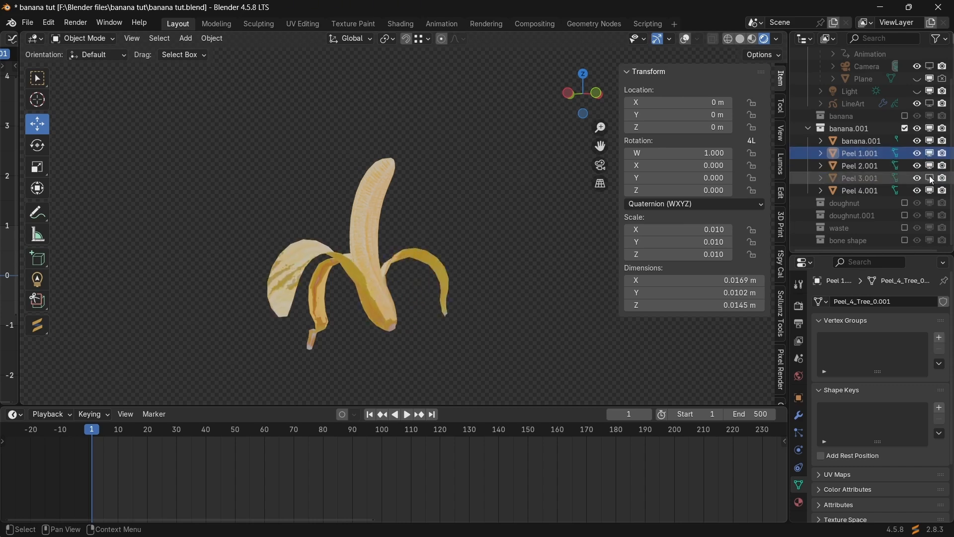
pyautogui.click(930, 178)
pyautogui.click(930, 191)
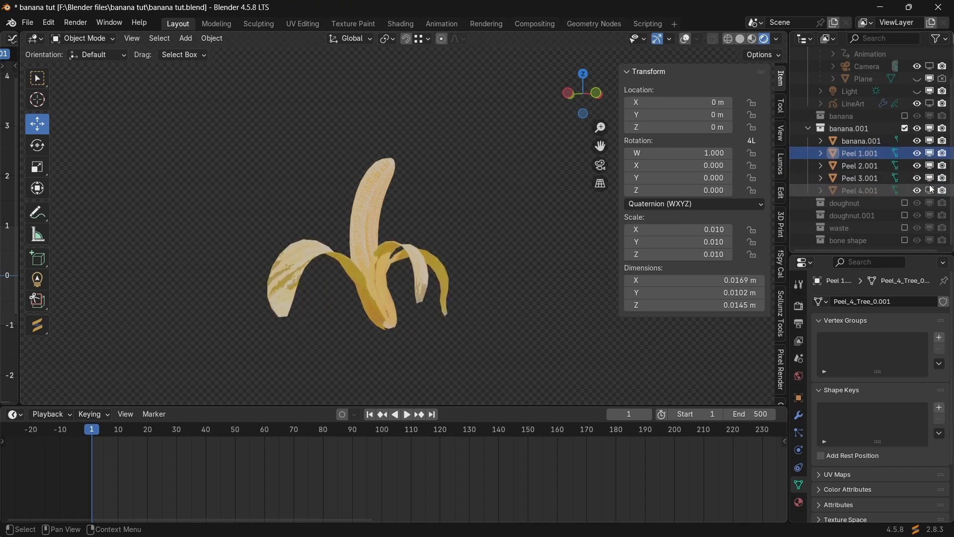
pyautogui.click(859, 165)
pyautogui.click(859, 178)
# Add an armature at the scene origin and turn on the viewport overlays.
pyautogui.moveTo(397, 392); pyautogui.dragTo(365, 390, button='middle')
pyautogui.hotkey('shift', 'a')
pyautogui.click(367, 387)
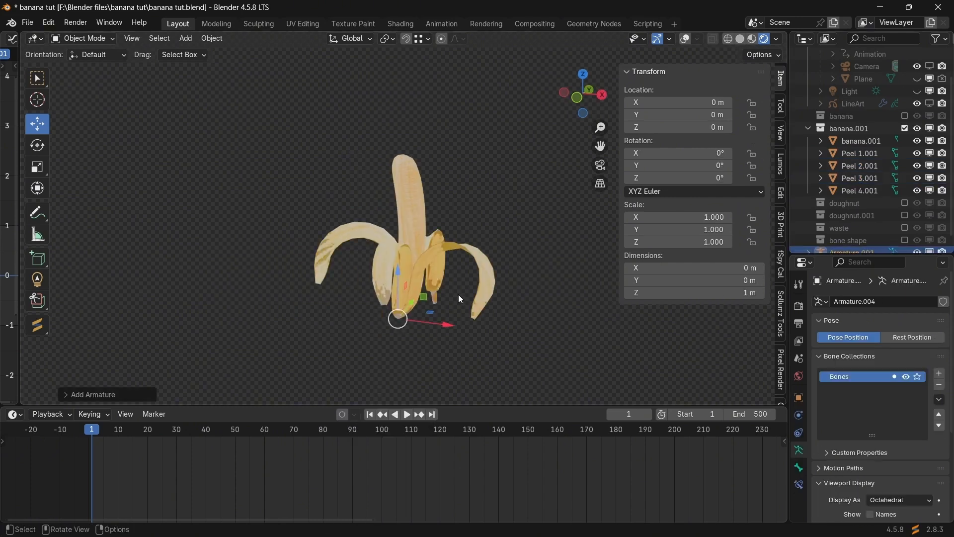
pyautogui.moveTo(458, 294); pyautogui.dragTo(500, 192, button='middle')
pyautogui.click(684, 38)
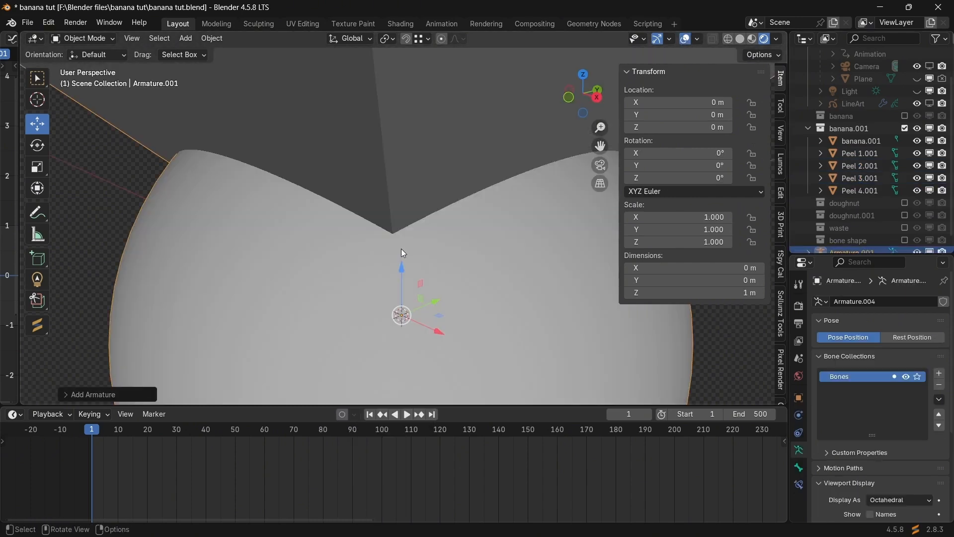
pyautogui.scroll(-8, 401, 248)
pyautogui.scroll(-4, 431, 241)
pyautogui.moveTo(431, 242); pyautogui.dragTo(402, 183, button='middle')
# Enter Edit Mode on the armature and lower the bone's tail along Z to about 0.055 m.
pyautogui.press('Tab')
pyautogui.click(405, 106)
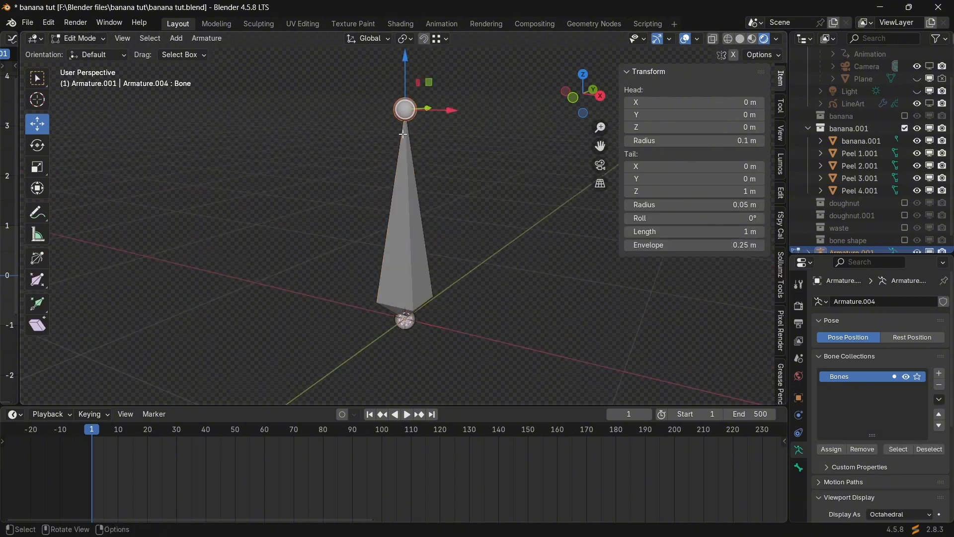
pyautogui.press('g')
pyautogui.press('z')
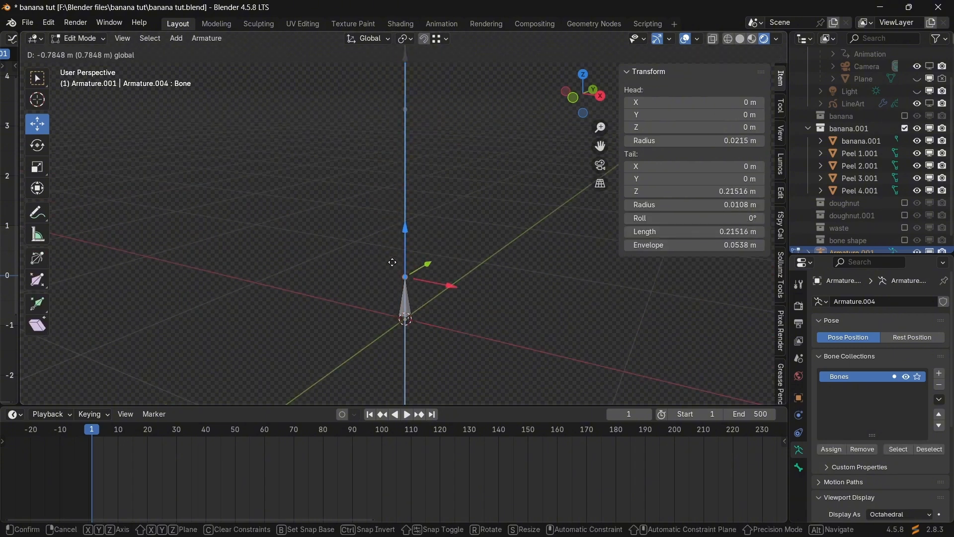
pyautogui.click(392, 262)
pyautogui.keyDown('shift'); pyautogui.moveTo(392, 262); pyautogui.dragTo(471, 214, button='middle'); pyautogui.keyUp('shift')
pyautogui.scroll(3, 415, 309)
pyautogui.moveTo(436, 133); pyautogui.dragTo(432, 173)
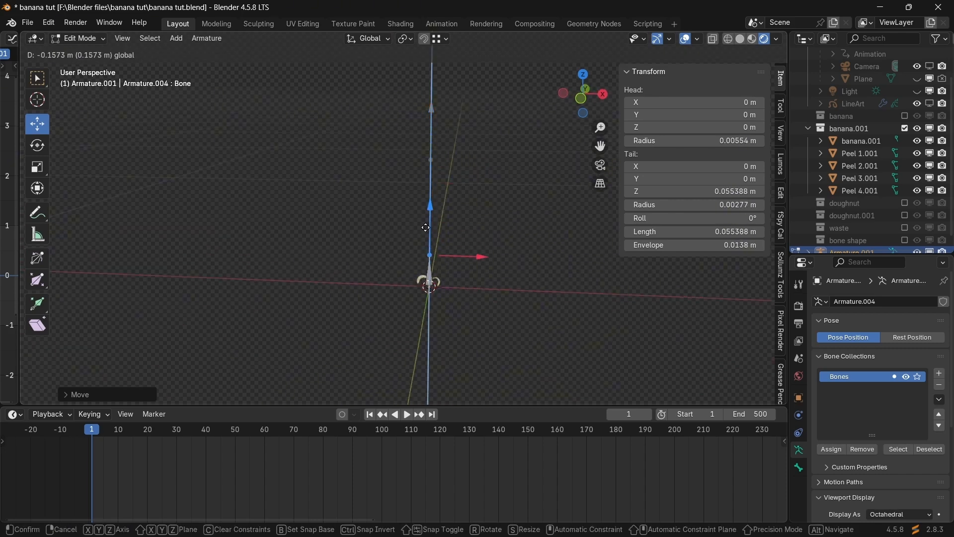
pyautogui.moveTo(426, 228); pyautogui.dragTo(426, 228)
# In right view, place the bone's tail at about Y 0.0079 m, Z 0.0128 m inside the banana and enable In Front display for the armature.
pyautogui.moveTo(426, 227); pyautogui.dragTo(363, 215, button='middle')
pyautogui.press('KP_3')
pyautogui.scroll(8, 389, 276)
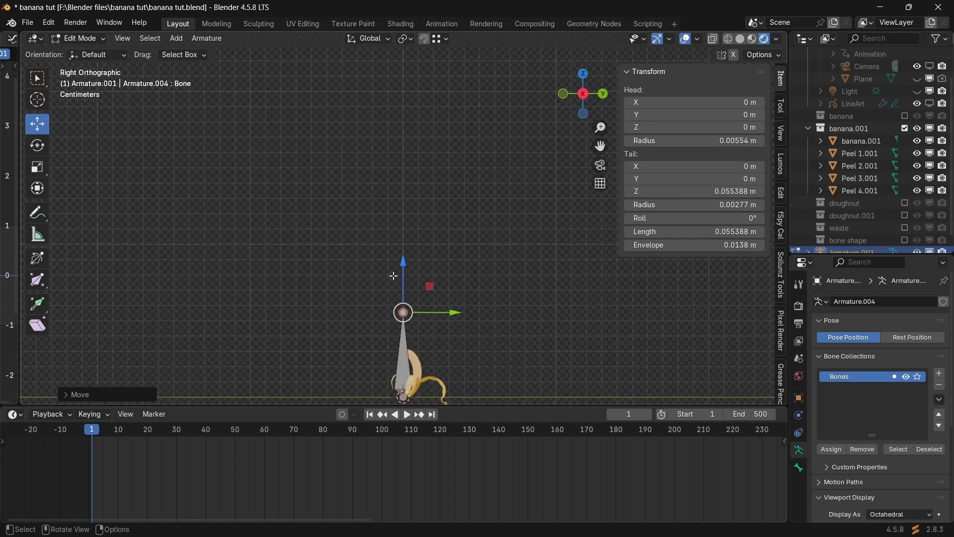
pyautogui.keyDown('shift'); pyautogui.moveTo(388, 233); pyautogui.dragTo(368, 221, button='middle'); pyautogui.keyUp('shift')
pyautogui.moveTo(366, 100); pyautogui.dragTo(361, 217)
pyautogui.scroll(3, 368, 213)
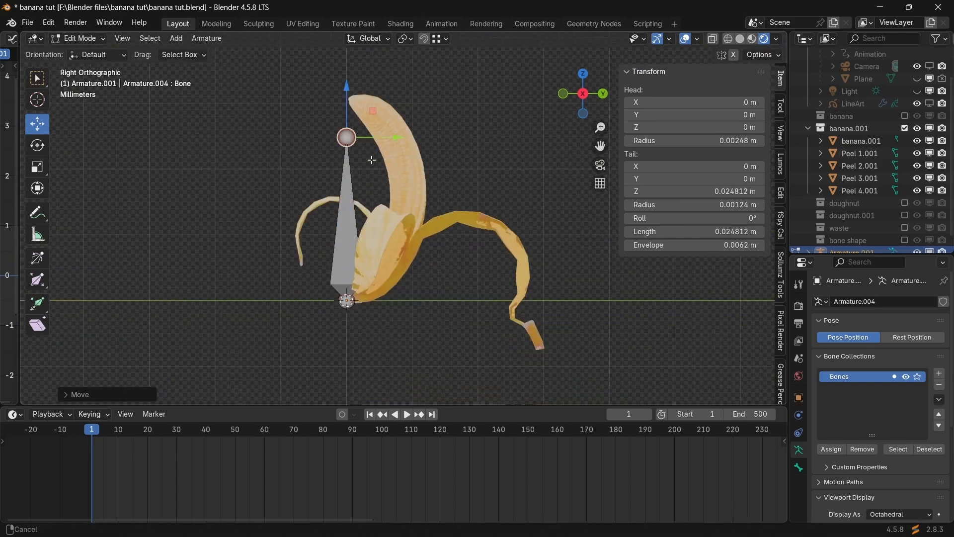
pyautogui.moveTo(351, 117); pyautogui.dragTo(421, 211)
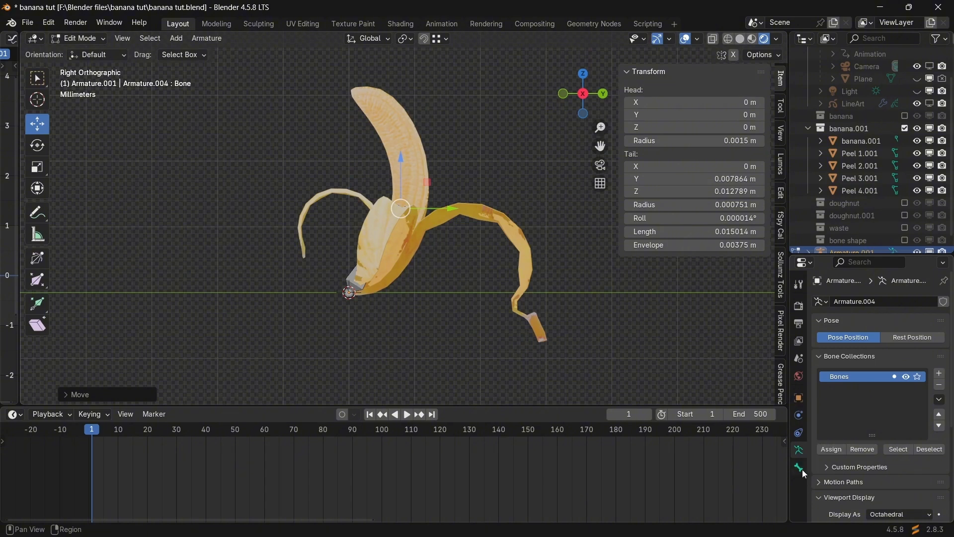
pyautogui.scroll(-5, 836, 470)
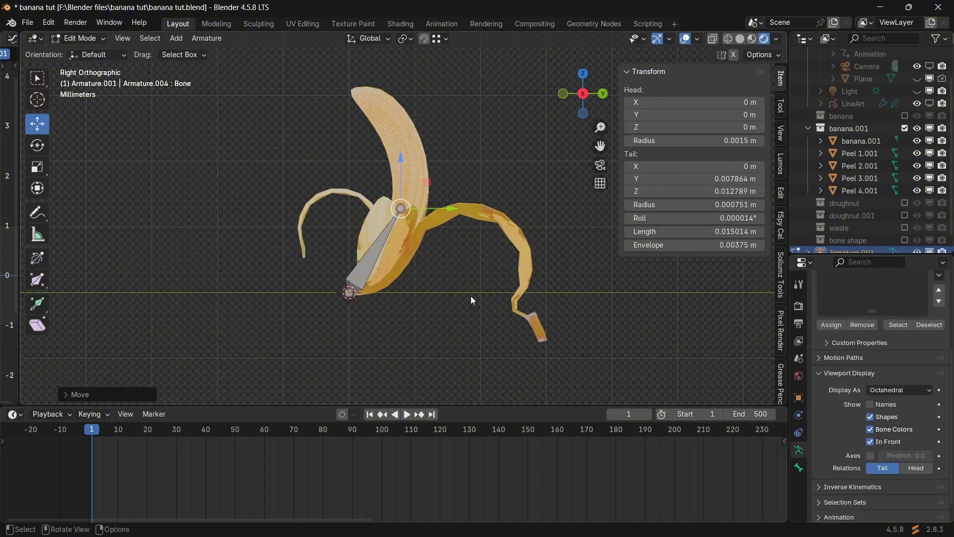
# Extrude two bones upward from the base bone's tail and place the last tail at the banana's tip, about Y 0.0006 m, Z 0.0312 m.
pyautogui.keyDown('shift'); pyautogui.moveTo(430, 226); pyautogui.dragTo(438, 253, button='middle'); pyautogui.keyUp('shift')
pyautogui.scroll(3, 497, 255)
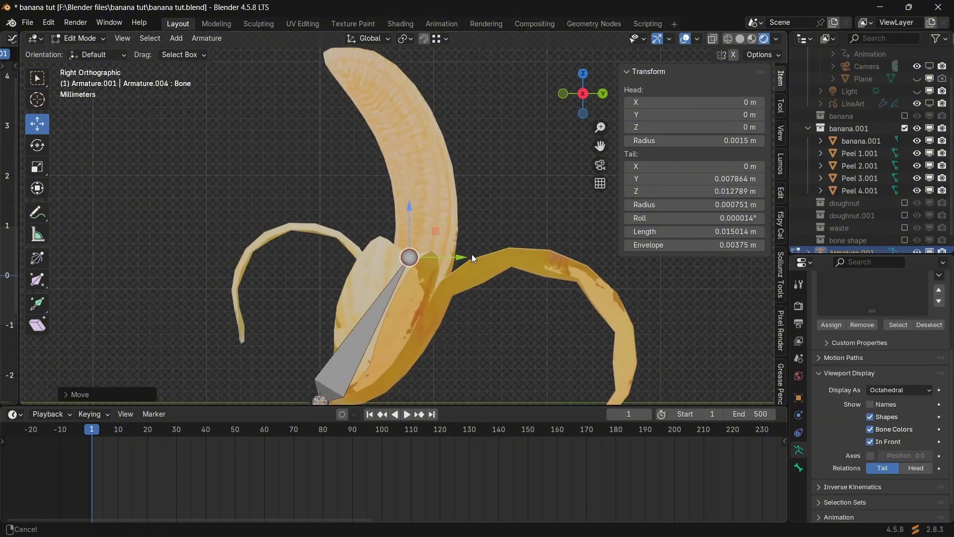
pyautogui.press('e')
pyautogui.press('z')
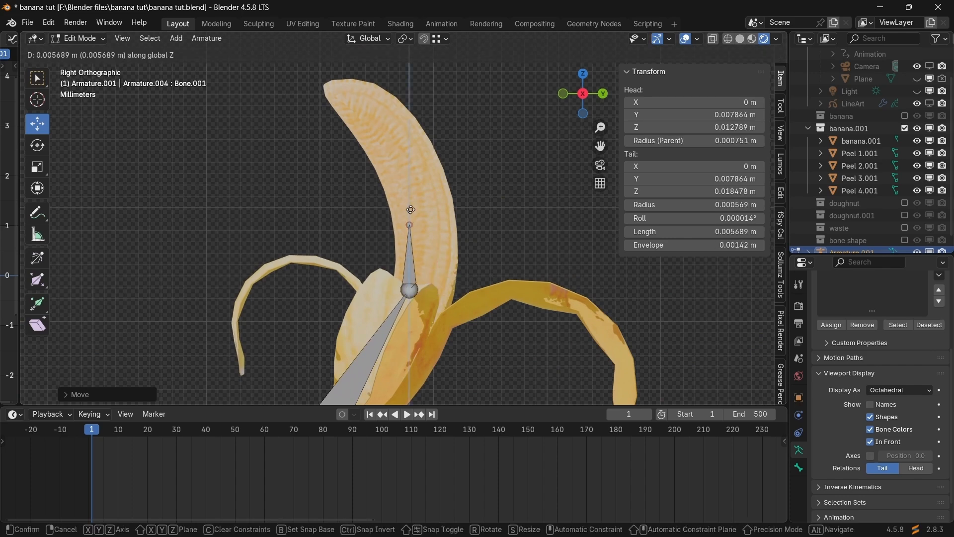
pyautogui.click(408, 178)
pyautogui.press('e')
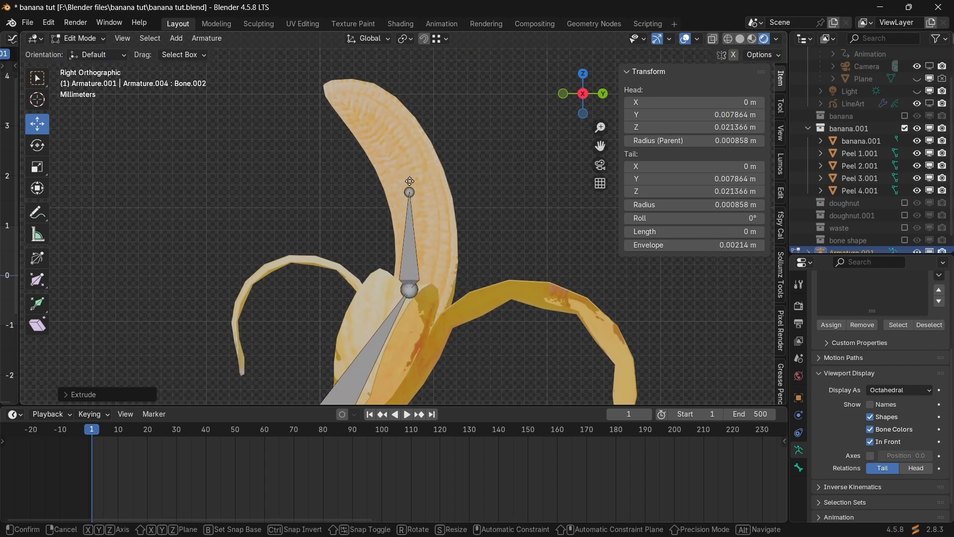
pyautogui.press('z')
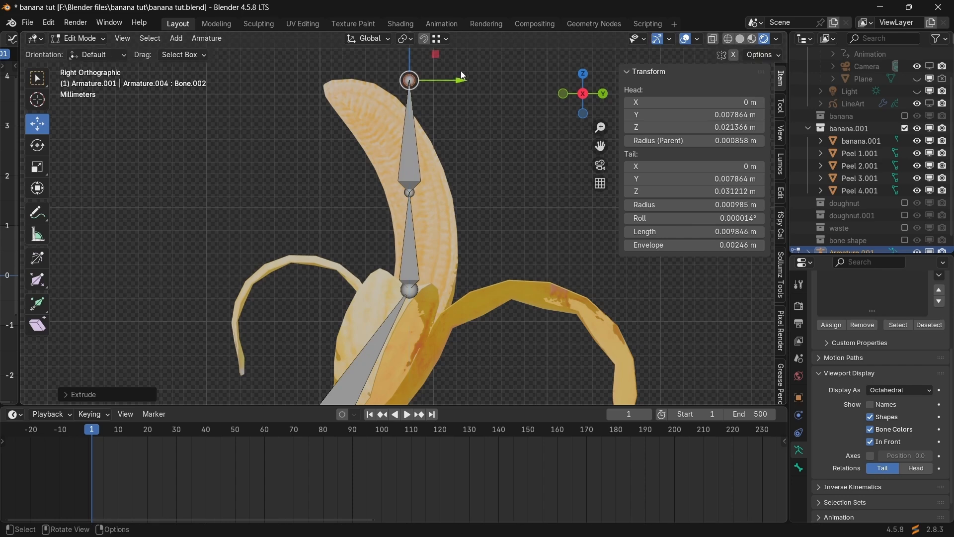
pyautogui.press('y')
pyautogui.click(374, 67)
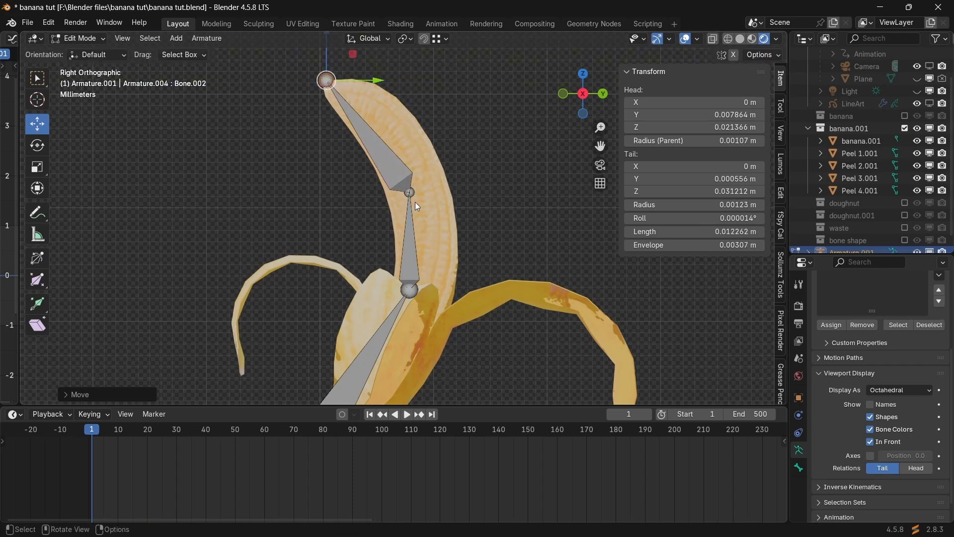
# Shift the two middle joints of the bone chain along Y to about 0.0092 m to follow the banana's curve.
pyautogui.moveTo(402, 176); pyautogui.dragTo(401, 175)
pyautogui.press('g')
pyautogui.press('y')
pyautogui.click(444, 270)
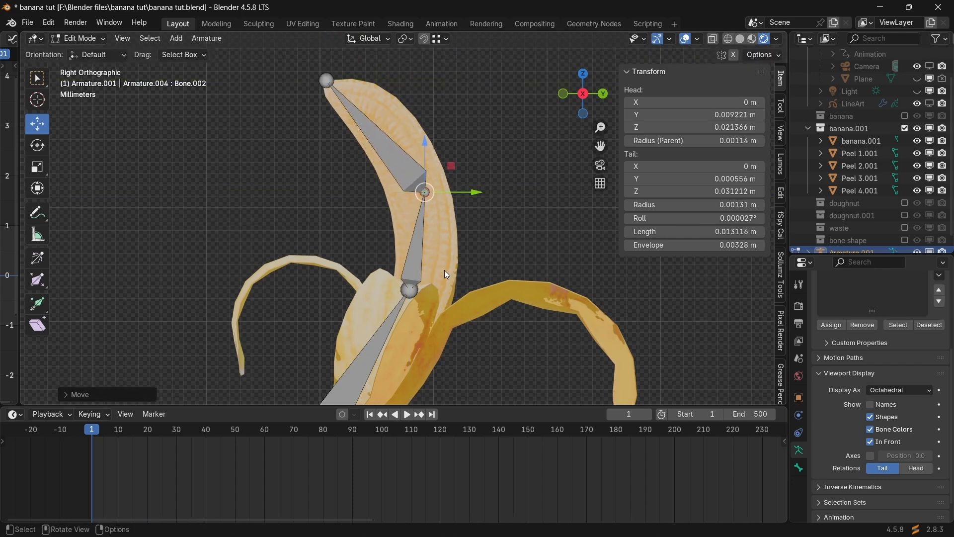
pyautogui.moveTo(396, 274); pyautogui.dragTo(395, 274)
pyautogui.press('g')
pyautogui.press('y')
pyautogui.click(437, 284)
pyautogui.scroll(-3, 437, 284)
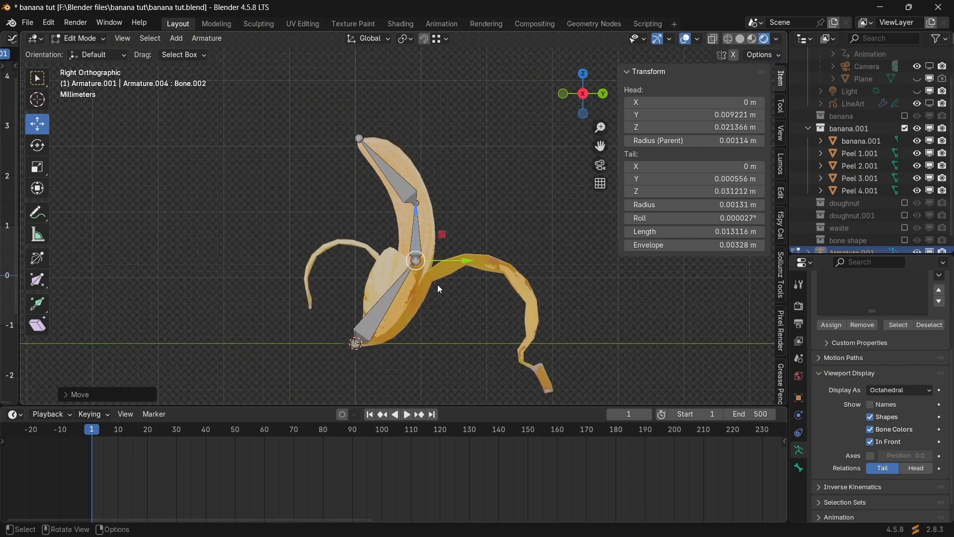
# Extrude a bone beyond the banana's tip and place its tail at about Y -0.0061 m, Z 0.0358 m.
pyautogui.moveTo(437, 284); pyautogui.dragTo(453, 298, button='middle')
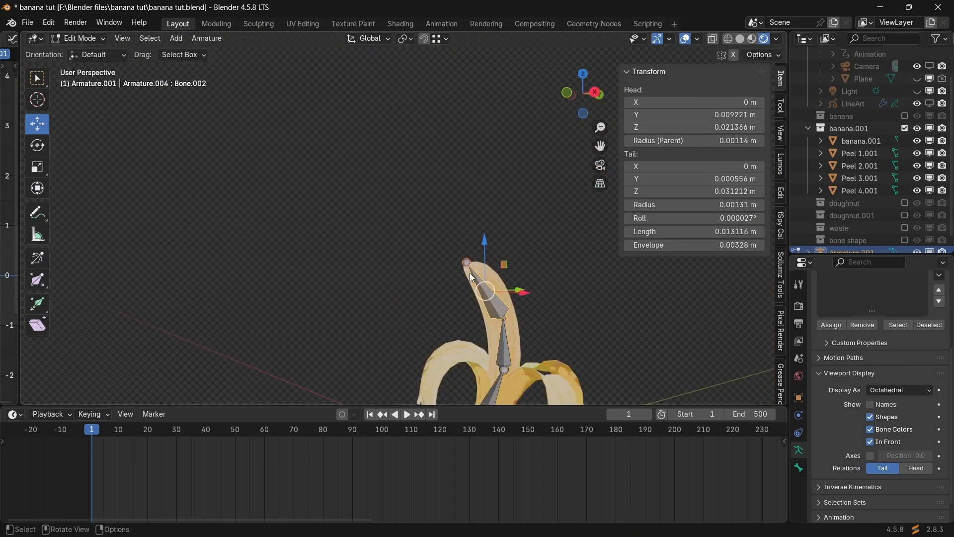
pyautogui.press('e')
pyautogui.press('z')
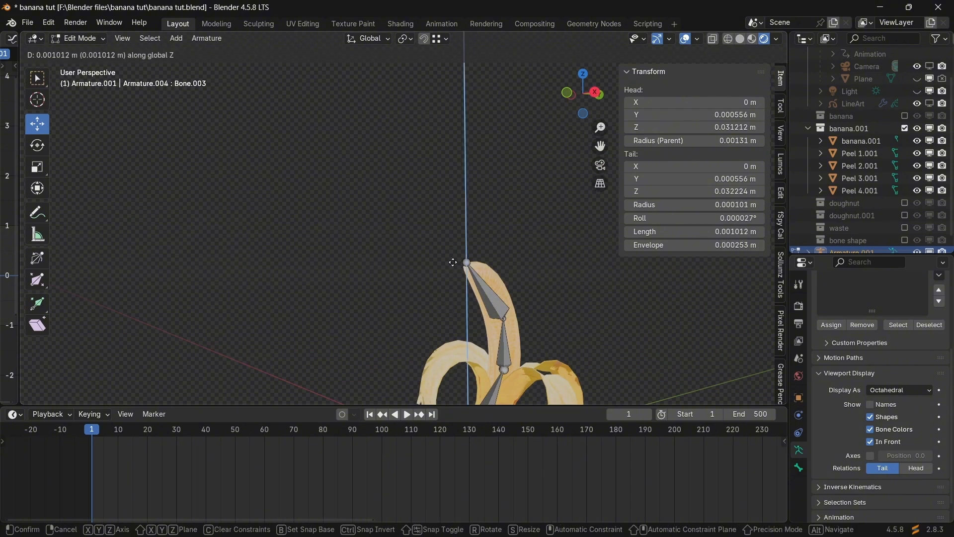
pyautogui.click(443, 242)
pyautogui.press('KP_3')
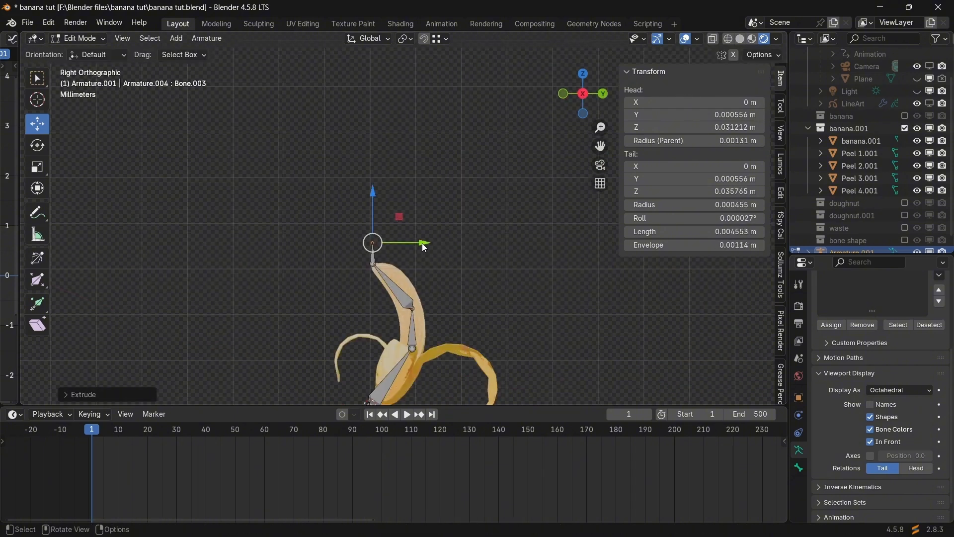
pyautogui.press('g')
pyautogui.press('y')
pyautogui.click(388, 247)
pyautogui.scroll(-2, 393, 286)
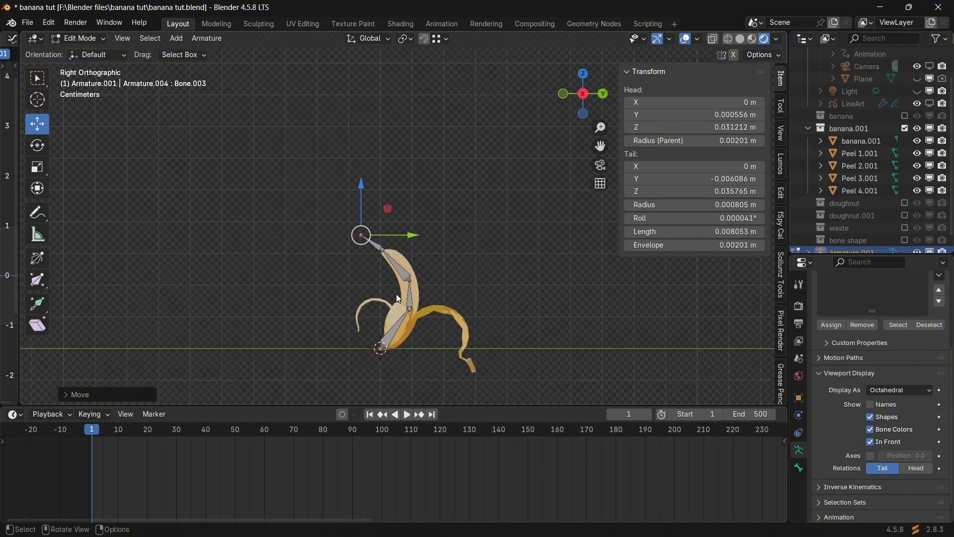
# Rename the lowest bone of the chain Banana_Base.
pyautogui.click(396, 326)
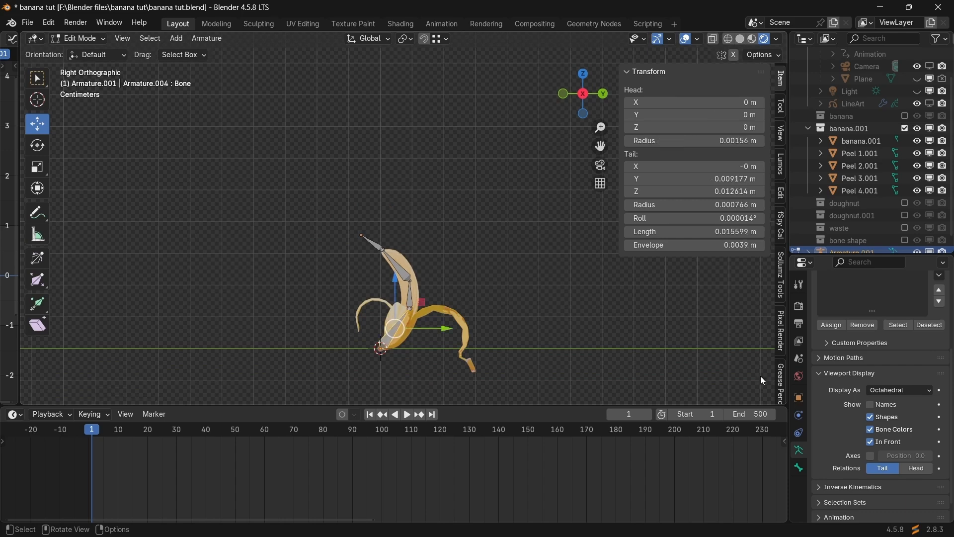
pyautogui.click(805, 470)
pyautogui.scroll(5, 868, 332)
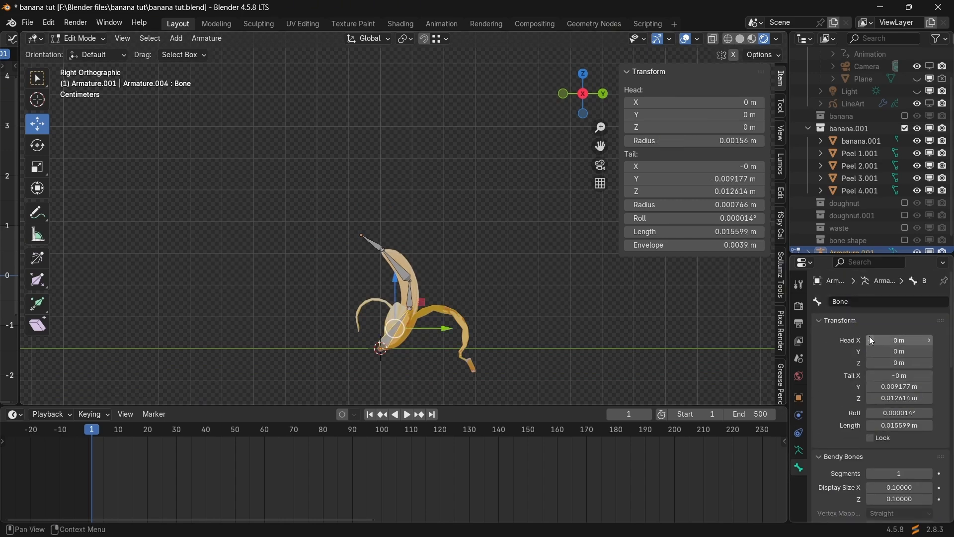
pyautogui.click(859, 304)
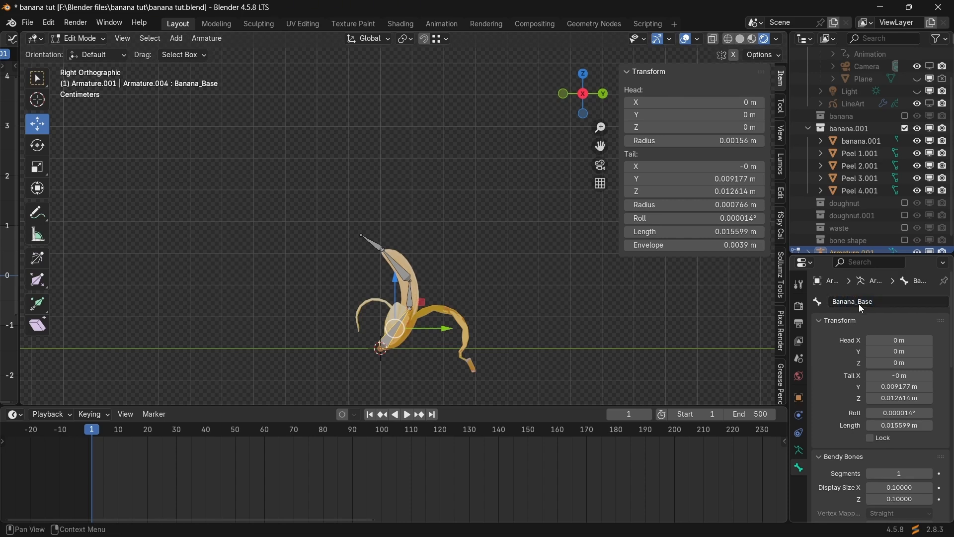
# Rename the bone above the base Banana_1 and the outermost tip bone Banana_extrude.
pyautogui.scroll(5, 417, 304)
pyautogui.click(413, 259)
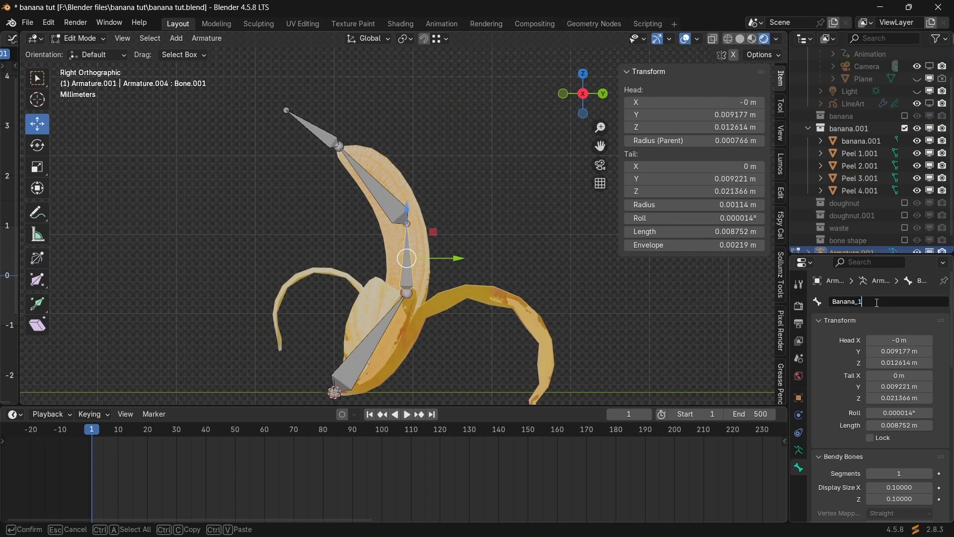
pyautogui.hotkey('ctrl', 'a')
pyautogui.press('Return')
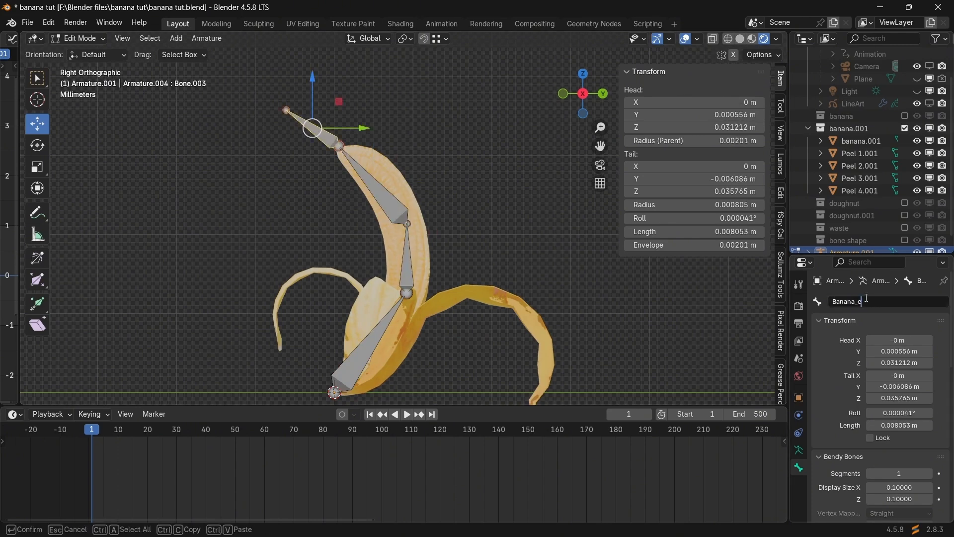
pyautogui.write('xtrude')
pyautogui.press('Return')
# Fine-tune the two middle joints in right view, placing the base bone's tail at about Z 0.0118 m.
pyautogui.moveTo(422, 256); pyautogui.dragTo(433, 273, button='middle')
pyautogui.press('KP_3')
pyautogui.moveTo(341, 167); pyautogui.dragTo(371, 198)
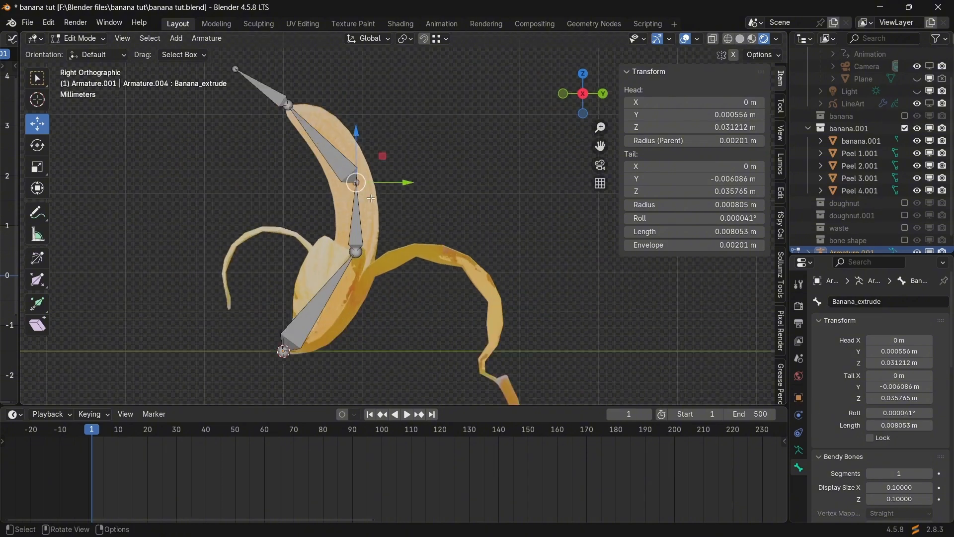
pyautogui.scroll(1, 371, 198)
pyautogui.press('g')
pyautogui.click(353, 174)
pyautogui.moveTo(332, 244); pyautogui.dragTo(361, 274)
pyautogui.moveTo(355, 249); pyautogui.dragTo(443, 212, button='middle')
# Return to Object Mode, select the Peel 1.001 object and save the file.
pyautogui.hotkey('ctrl', 's')
pyautogui.press('Tab')
pyautogui.scroll(2, 404, 232)
pyautogui.click(435, 229)
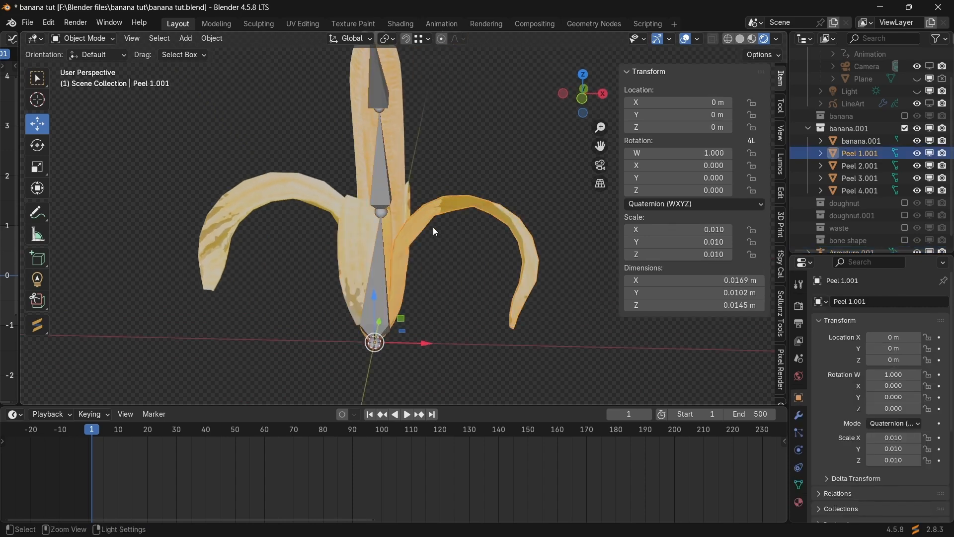
pyautogui.hotkey('ctrl', 's')
# Reopen the banana armature in Edit Mode and add a new separate bone at the origin.
pyautogui.click(384, 181)
pyautogui.moveTo(383, 180); pyautogui.dragTo(404, 222, button='middle')
pyautogui.press('Tab')
pyautogui.click(379, 312)
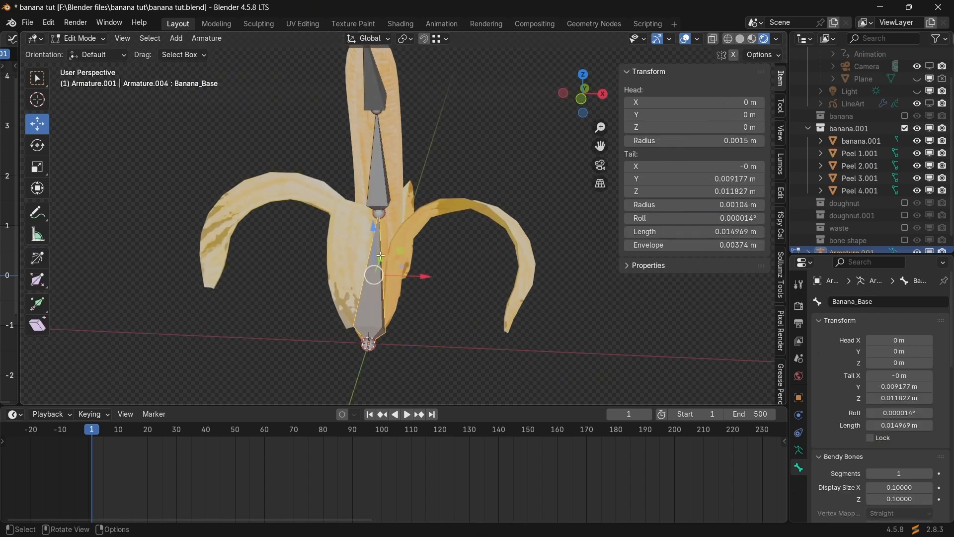
pyautogui.moveTo(379, 312); pyautogui.dragTo(411, 259, button='middle')
pyautogui.hotkey('shift', 'a')
pyautogui.scroll(-15, 392, 268)
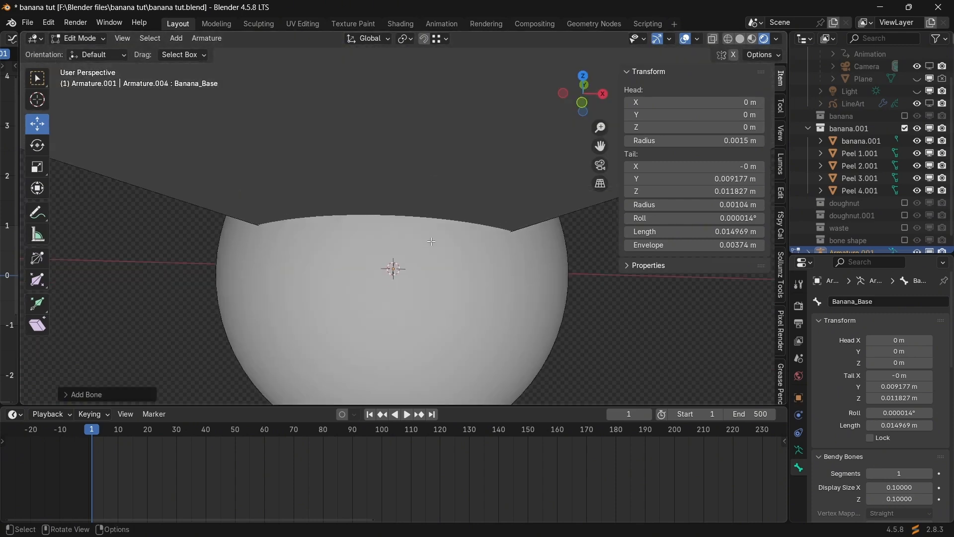
pyautogui.scroll(-3, 398, 108)
pyautogui.keyDown('shift'); pyautogui.moveTo(400, 90); pyautogui.dragTo(400, 132, button='middle'); pyautogui.keyUp('shift')
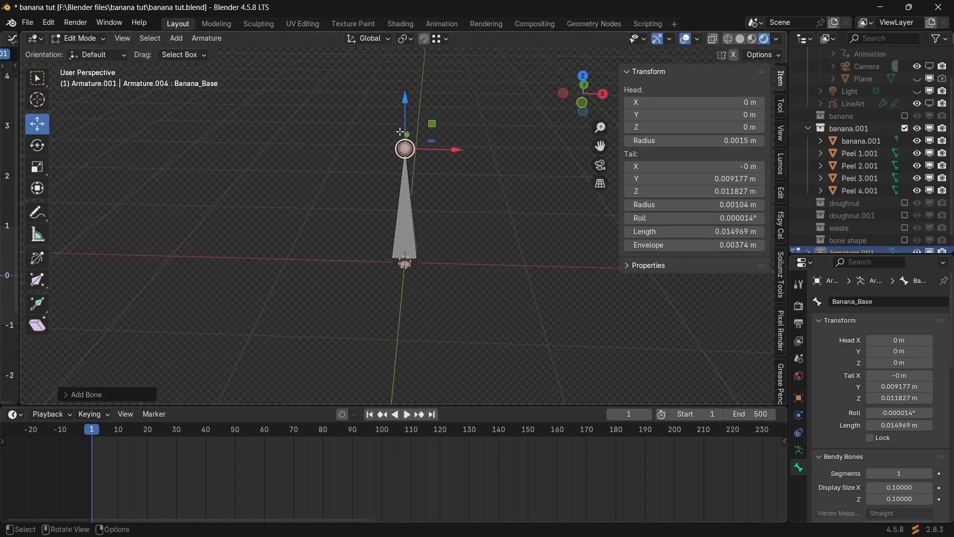
# Lower the new bone's tail along Z in front view until the bone is down at the banana's scale.
pyautogui.moveTo(404, 107); pyautogui.dragTo(405, 203)
pyautogui.scroll(7, 406, 204)
pyautogui.keyDown('shift'); pyautogui.moveTo(437, 290); pyautogui.dragTo(399, 132, button='middle'); pyautogui.keyUp('shift')
pyautogui.press('KP_1')
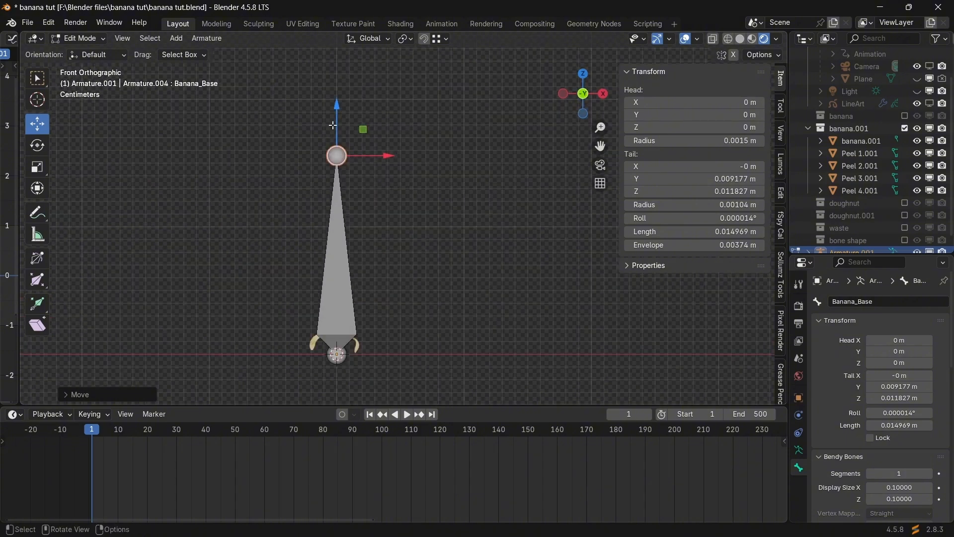
pyautogui.moveTo(333, 125); pyautogui.dragTo(336, 291)
pyautogui.keyDown('shift'); pyautogui.moveTo(360, 323); pyautogui.dragTo(387, 113, button='middle'); pyautogui.keyUp('shift')
pyautogui.scroll(4, 388, 120)
pyautogui.keyDown('shift'); pyautogui.moveTo(391, 150); pyautogui.dragTo(409, 269, button='middle'); pyautogui.keyUp('shift')
pyautogui.moveTo(357, 153); pyautogui.dragTo(357, 196)
# Place the new bone's tail at the root of the positive-X peel, at about X 0.0033 m, Z 0.0096 m.
pyautogui.scroll(7, 371, 236)
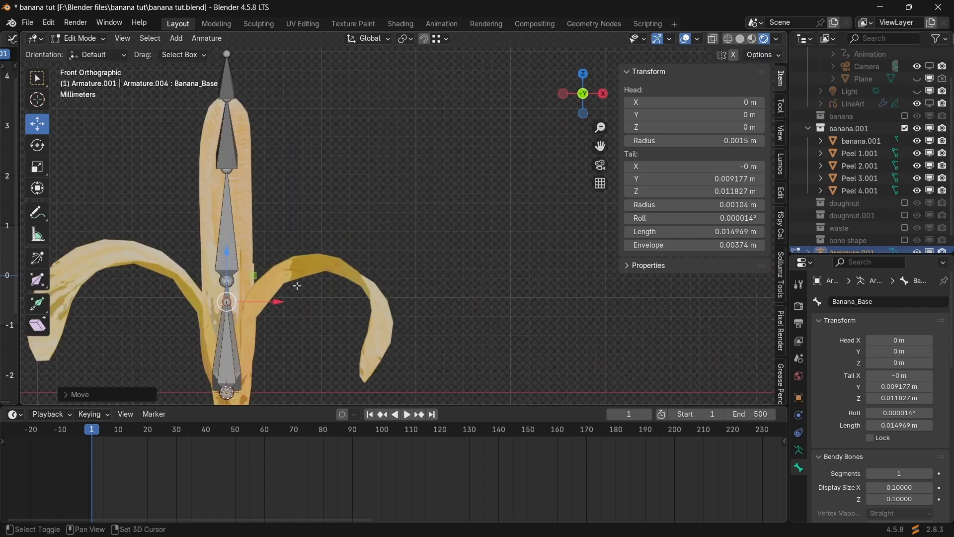
pyautogui.keyDown('shift'); pyautogui.moveTo(298, 286); pyautogui.dragTo(298, 226, button='middle'); pyautogui.keyUp('shift')
pyautogui.moveTo(298, 225); pyautogui.dragTo(315, 230)
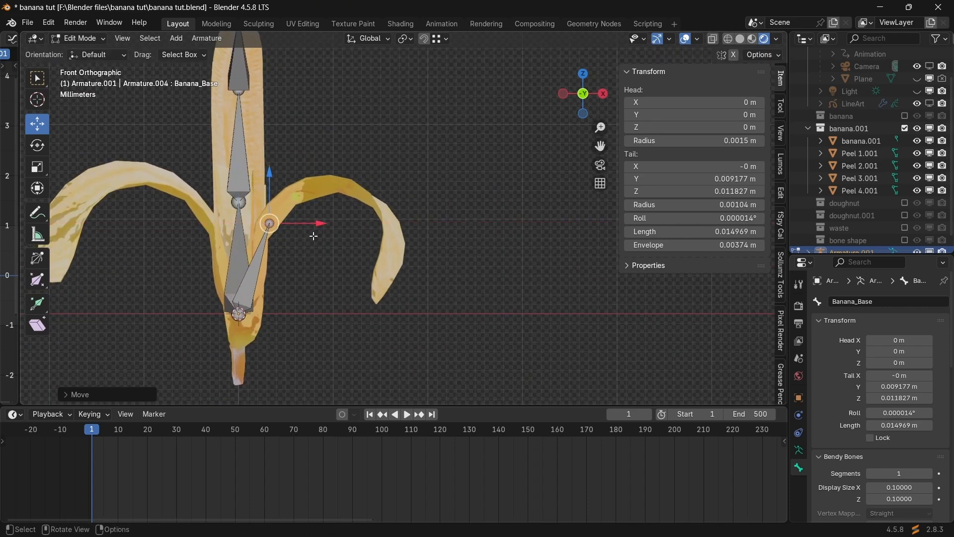
pyautogui.moveTo(315, 230); pyautogui.dragTo(328, 257, button='middle')
pyautogui.press('KP_1')
# Extrude a second peel bone up to the start of the arch, with its tail at about X 0.0078 m, Z 0.0138 m.
pyautogui.scroll(5, 324, 245)
pyautogui.press('e')
pyautogui.press('z')
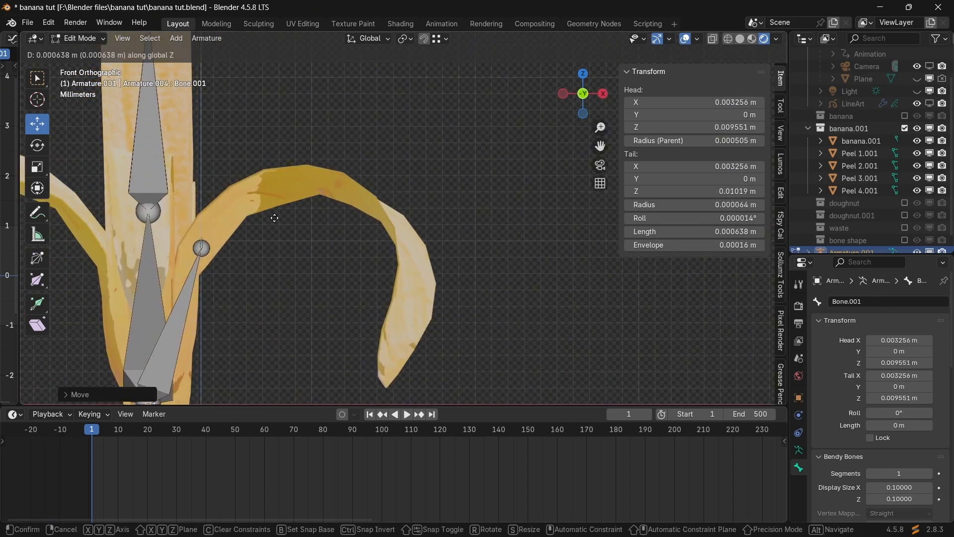
pyautogui.click(313, 161)
pyautogui.moveTo(250, 179); pyautogui.dragTo(323, 179)
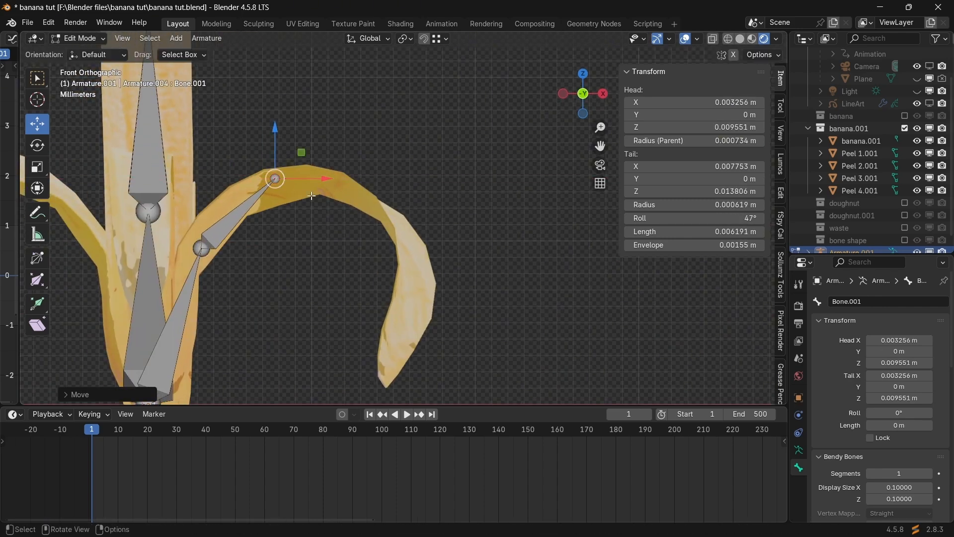
# Extrude two more bones over the peel's arch, with tails at about X 0.014 m, Z 0.0122 m and X 0.0161 m, Z 0.0072 m.
pyautogui.press('e')
pyautogui.press('x')
pyautogui.click(419, 191)
pyautogui.moveTo(382, 160); pyautogui.dragTo(382, 186)
pyautogui.press('e')
pyautogui.press('z')
pyautogui.click(441, 314)
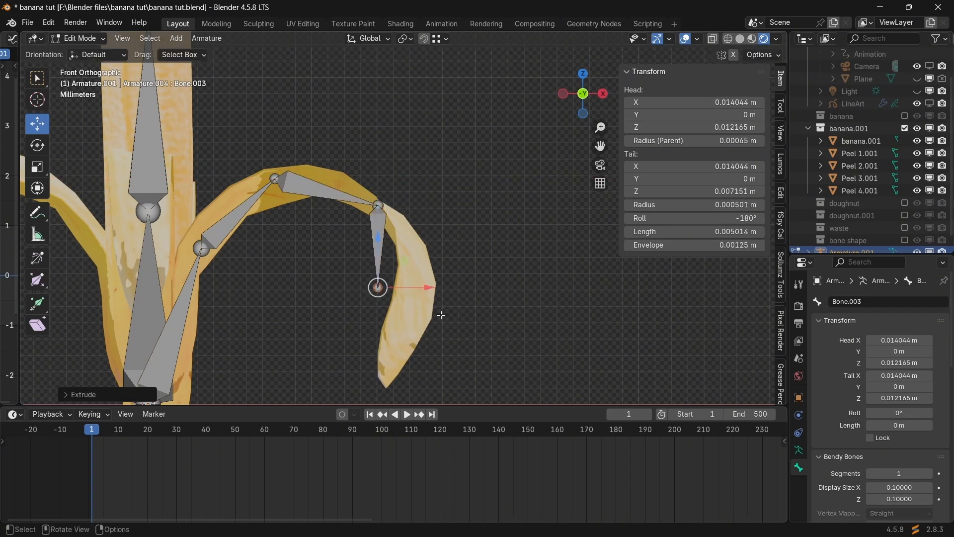
pyautogui.moveTo(413, 288); pyautogui.dragTo(446, 288)
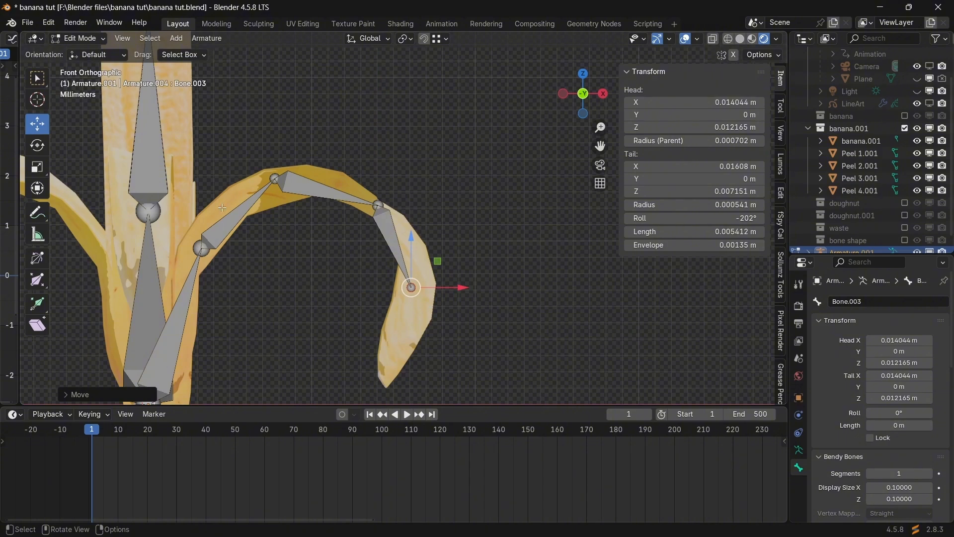
# Extrude two final bones down to the peel's tip, ending at about X 0.0135 m, Z -0.0014 m.
pyautogui.press('e')
pyautogui.press('z')
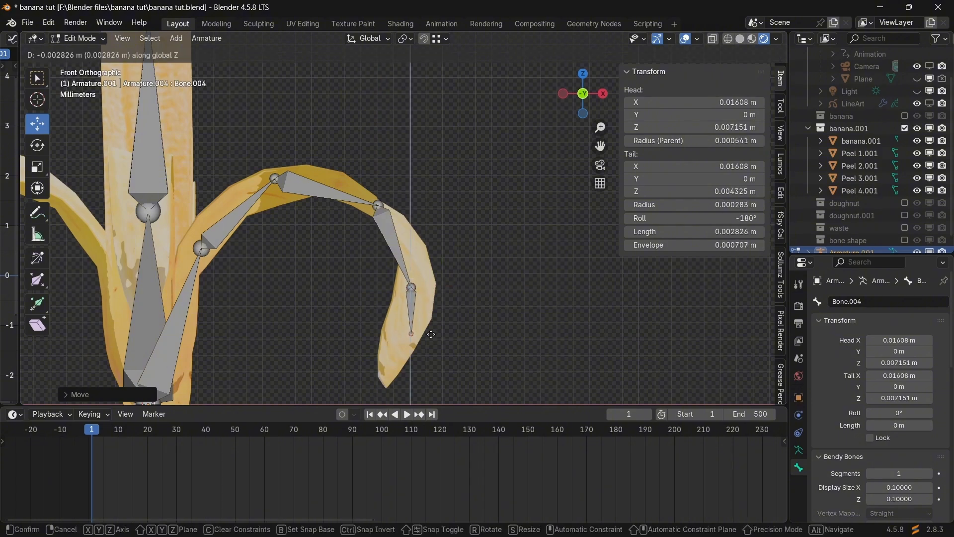
pyautogui.click(430, 385)
pyautogui.keyDown('shift'); pyautogui.moveTo(405, 400); pyautogui.dragTo(446, 296, button='middle'); pyautogui.keyUp('shift')
pyautogui.press('e')
pyautogui.press('z')
pyautogui.click(445, 339)
# Shift the peel chain's joints along Y to sit inside the peel, with the base bone's tail at about Y 0.0077 m.
pyautogui.moveTo(541, 106); pyautogui.dragTo(443, 176, button='middle')
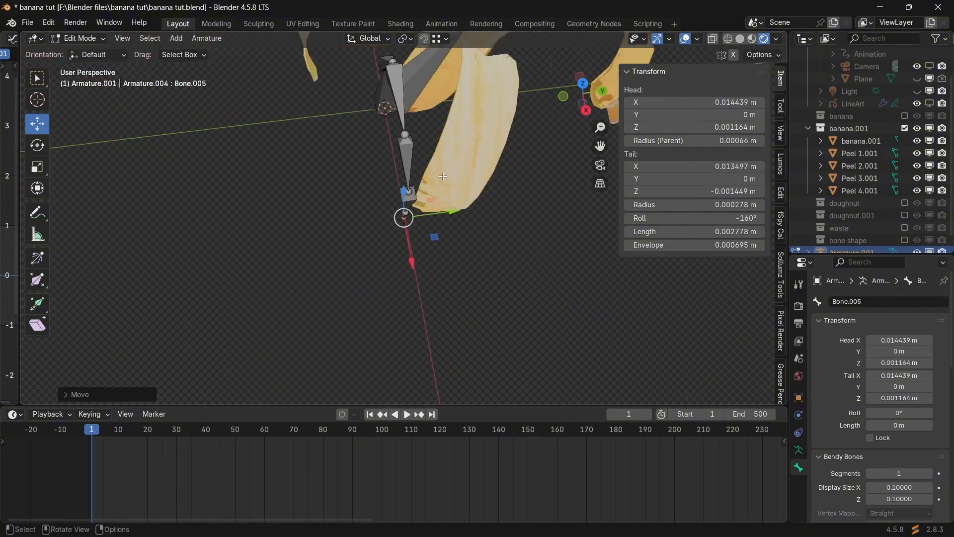
pyautogui.press('KP_7')
pyautogui.moveTo(334, 260); pyautogui.dragTo(268, 209, button='middle')
pyautogui.click(252, 320)
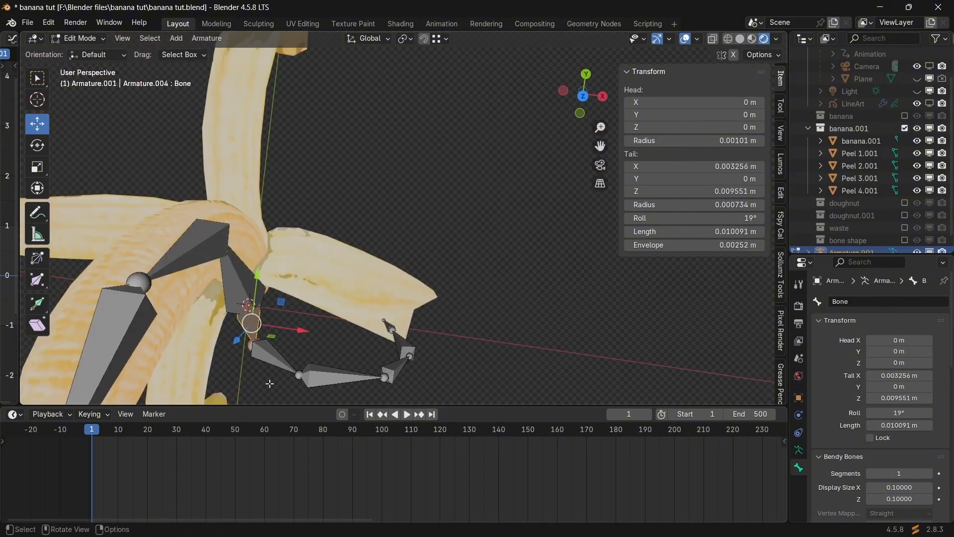
pyautogui.moveTo(272, 301); pyautogui.dragTo(336, 250)
pyautogui.click(361, 166)
pyautogui.moveTo(447, 209); pyautogui.dragTo(398, 148, button='middle')
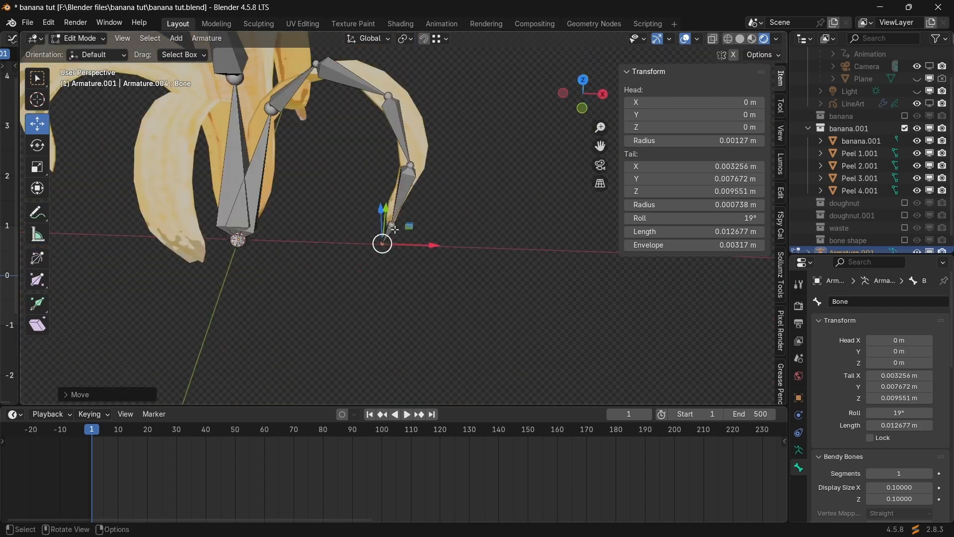
pyautogui.press('KP_1')
pyautogui.moveTo(416, 213); pyautogui.dragTo(400, 254, button='middle')
# Select the bottom bone of the peel chain and rename it Peel_Base.
pyautogui.click(322, 258)
pyautogui.click(341, 261)
pyautogui.click(850, 300)
pyautogui.write('P')
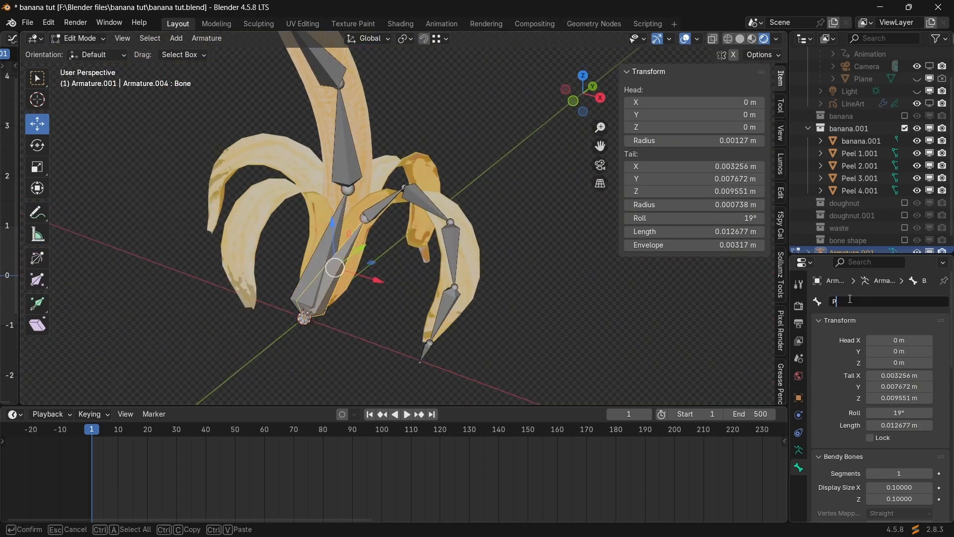
pyautogui.write('eel_Base')
pyautogui.press('Return')
# Name the fourth bone of the peel chain Peel_3 and number the chain's base bone as Peel_Base_1.
pyautogui.press(']')
pyautogui.press(']')
pyautogui.press(']')
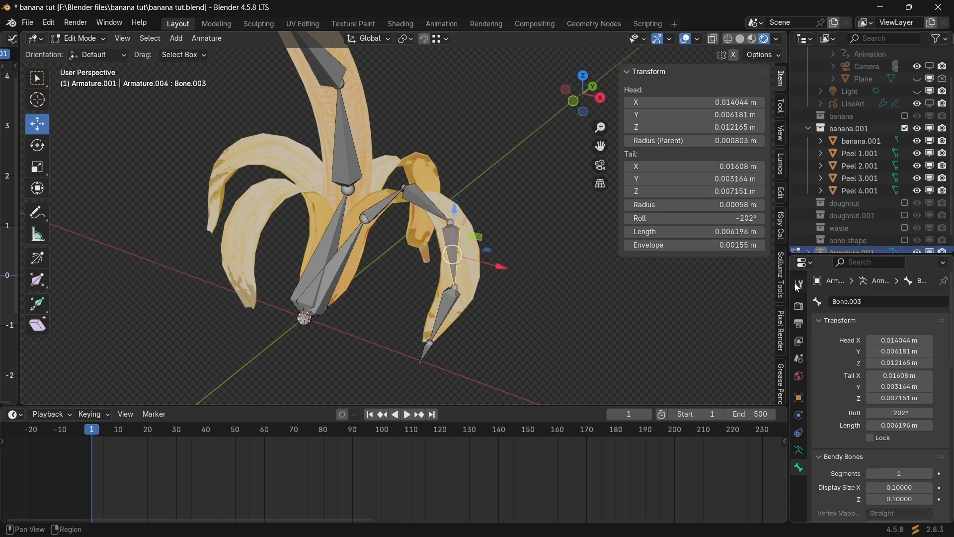
pyautogui.click(882, 302)
pyautogui.write('Peel_3')
pyautogui.press('Return')
pyautogui.press(']')
pyautogui.press(']')
pyautogui.click(868, 300)
pyautogui.write('Peel_1')
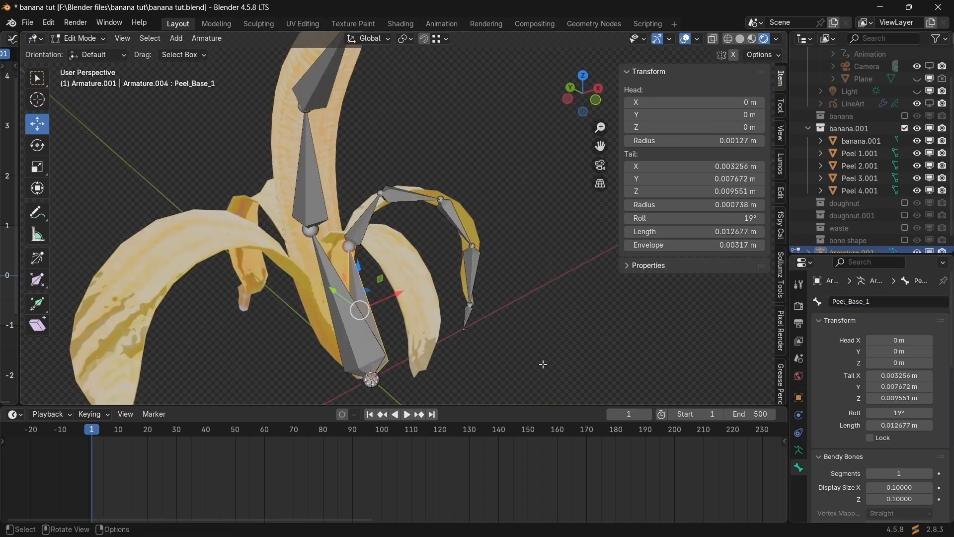
# Add another bone at the origin and lower its tail along Z to shorten it.
pyautogui.scroll(-2, 503, 336)
pyautogui.hotkey('shift', 'a')
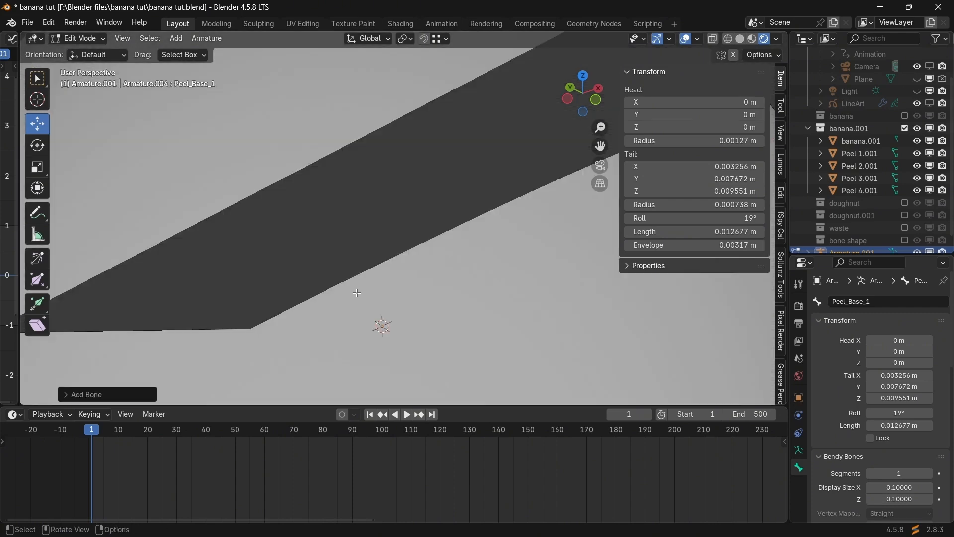
pyautogui.scroll(-20, 366, 281)
pyautogui.scroll(-3, 370, 279)
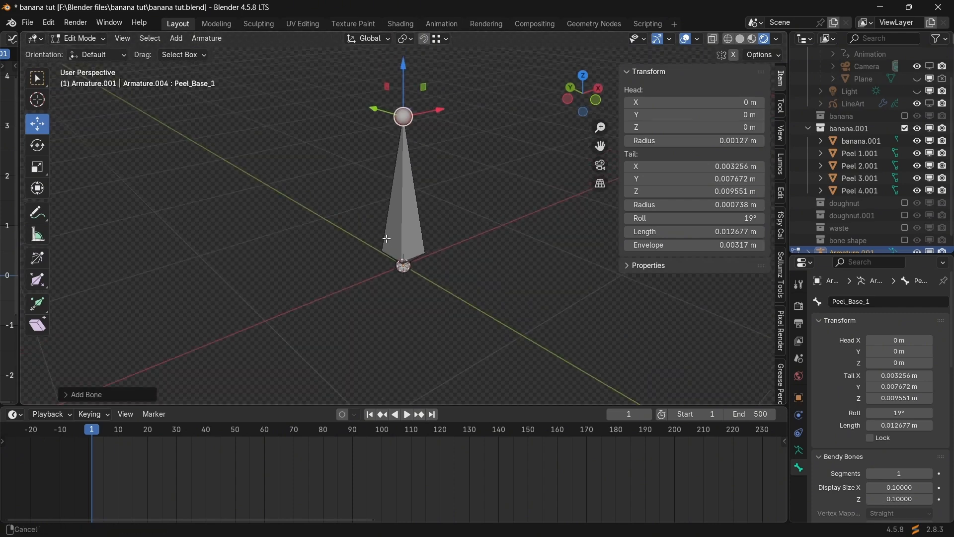
pyautogui.moveTo(395, 74); pyautogui.dragTo(394, 158)
pyautogui.moveTo(389, 206); pyautogui.dragTo(415, 253)
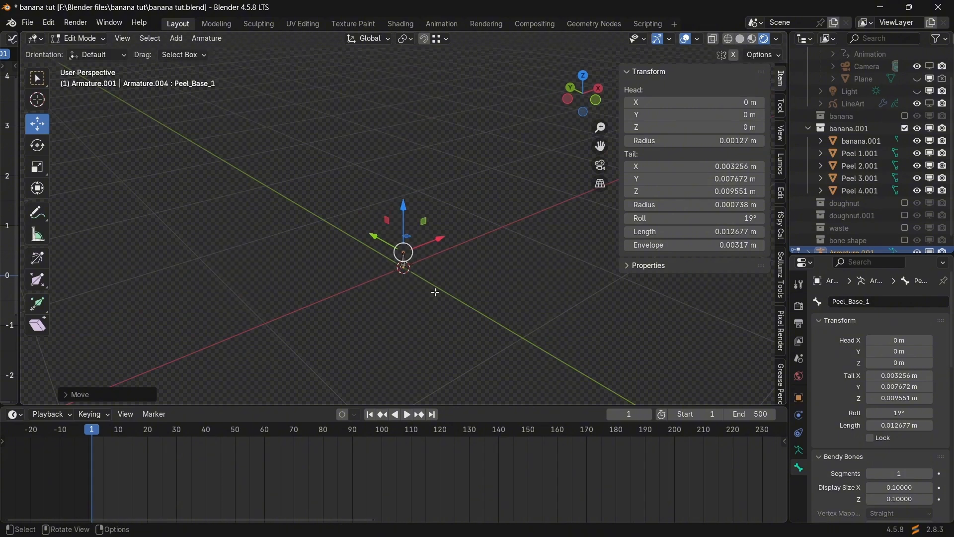
# Place the new bone's tail at the root of the negative-X peel in front view, at about X -0.0043 m, Z 0.0118 m.
pyautogui.press('KP_1')
pyautogui.scroll(8, 420, 310)
pyautogui.keyDown('shift'); pyautogui.moveTo(372, 321); pyautogui.dragTo(405, 177, button='middle'); pyautogui.keyUp('shift')
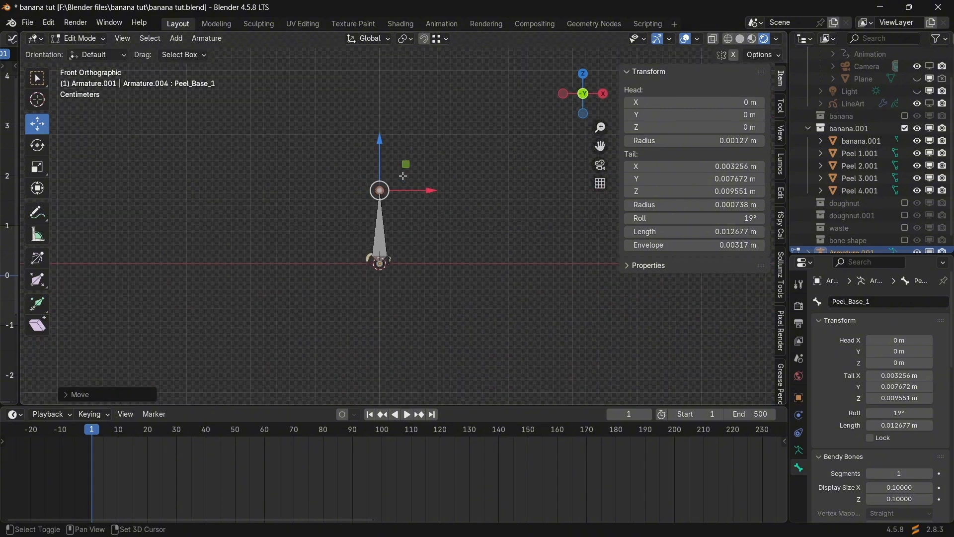
pyautogui.moveTo(384, 167); pyautogui.dragTo(384, 173)
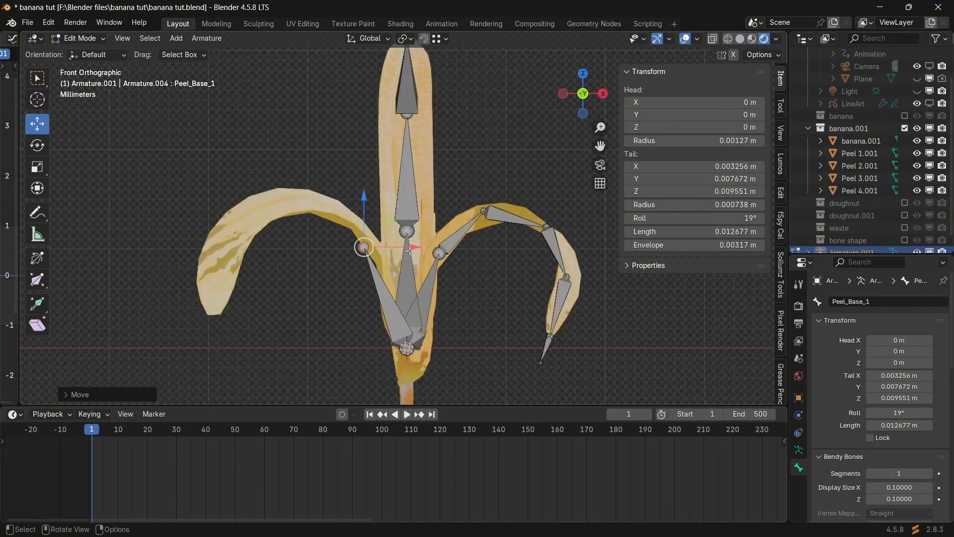
# Extrude two bones along the negative-X peel's arch, with tails at about X -0.0103 m, Z 0.0149 m and X -0.0161 m, Z 0.0131 m.
pyautogui.press('e')
pyautogui.press('x')
pyautogui.click(282, 255)
pyautogui.moveTo(300, 186); pyautogui.dragTo(293, 148)
pyautogui.press('e')
pyautogui.press('x')
pyautogui.click(215, 154)
pyautogui.moveTo(215, 154); pyautogui.dragTo(215, 175)
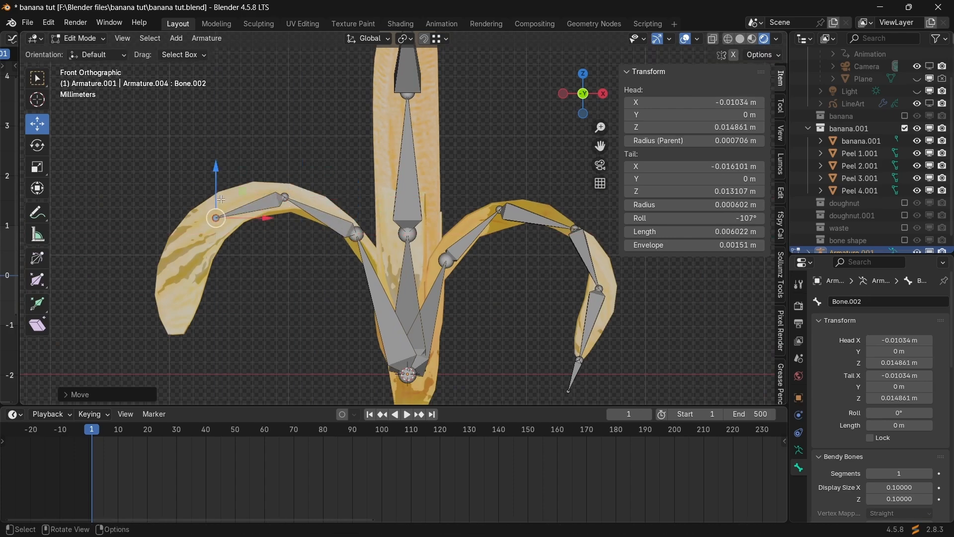
# Extrude three more bones down the negative-X peel past its tip, with the last one starting at about X -0.0195 m, Z 0.0034 m.
pyautogui.press('e')
pyautogui.press('x')
pyautogui.moveTo(174, 239); pyautogui.dragTo(174, 240)
pyautogui.moveTo(195, 277); pyautogui.dragTo(216, 280)
pyautogui.press('e')
pyautogui.press('z')
pyautogui.click(184, 310)
pyautogui.press('e')
pyautogui.press('z')
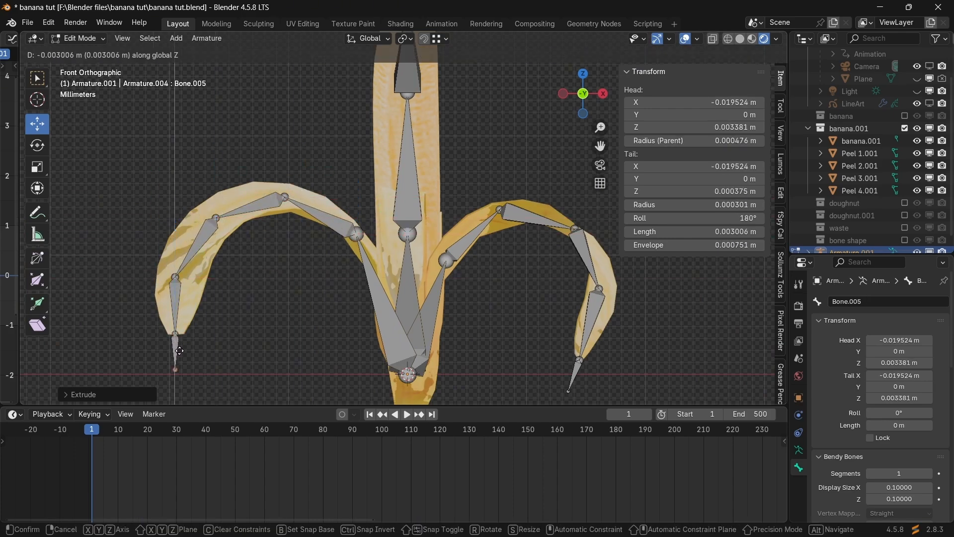
pyautogui.click(184, 347)
# Move the upper joints of the negative-X peel chain into the peel along Y, with the base bone's tail at about Y 0.0093 m.
pyautogui.moveTo(228, 300); pyautogui.dragTo(475, 300, button='middle')
pyautogui.click(491, 327)
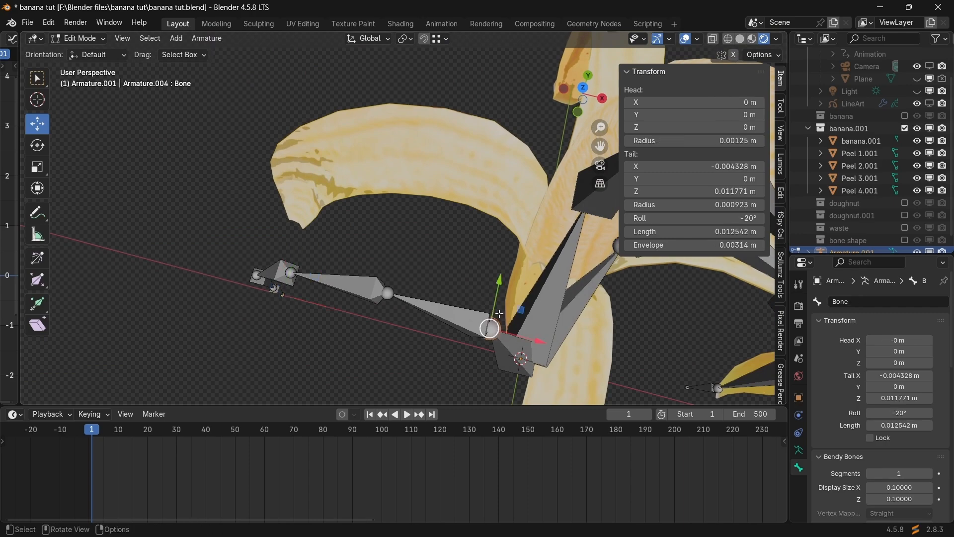
pyautogui.moveTo(498, 288); pyautogui.dragTo(528, 145)
pyautogui.moveTo(415, 342); pyautogui.dragTo(443, 108)
pyautogui.moveTo(313, 293); pyautogui.dragTo(283, 254)
pyautogui.moveTo(283, 253); pyautogui.dragTo(411, 281, button='middle')
# Move the remaining lower joints and the end of the negative-X peel chain into line with the peel mesh.
pyautogui.moveTo(411, 281); pyautogui.dragTo(298, 204)
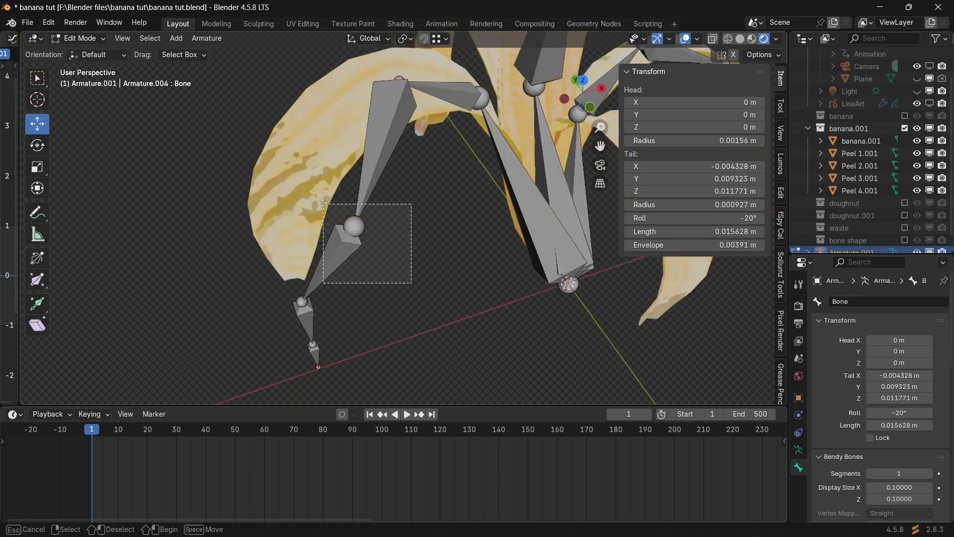
pyautogui.moveTo(298, 205); pyautogui.dragTo(334, 194, button='middle')
pyautogui.moveTo(349, 221); pyautogui.dragTo(254, 153)
pyautogui.moveTo(253, 153); pyautogui.dragTo(318, 238, button='middle')
pyautogui.moveTo(318, 238); pyautogui.dragTo(263, 179)
pyautogui.moveTo(264, 179); pyautogui.dragTo(403, 332, button='middle')
pyautogui.click(348, 323)
pyautogui.moveTo(321, 298); pyautogui.dragTo(264, 251)
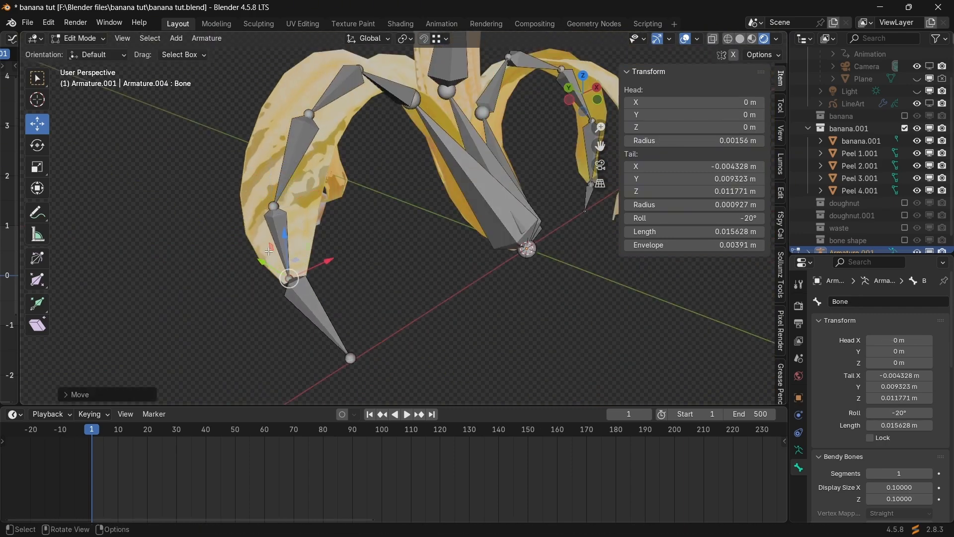
pyautogui.moveTo(263, 251); pyautogui.dragTo(348, 149, button='middle')
pyautogui.click(387, 360)
pyautogui.moveTo(352, 365); pyautogui.dragTo(251, 362)
pyautogui.moveTo(449, 298); pyautogui.dragTo(313, 282, button='middle')
pyautogui.moveTo(426, 281); pyautogui.dragTo(460, 268, button='middle')
# Add a third peel bone at the origin, shorten it and place its tail at the root of the negative-Y peel in right view.
pyautogui.hotkey('shift', 'a')
pyautogui.scroll(-15, 406, 273)
pyautogui.moveTo(407, 57); pyautogui.dragTo(374, 234)
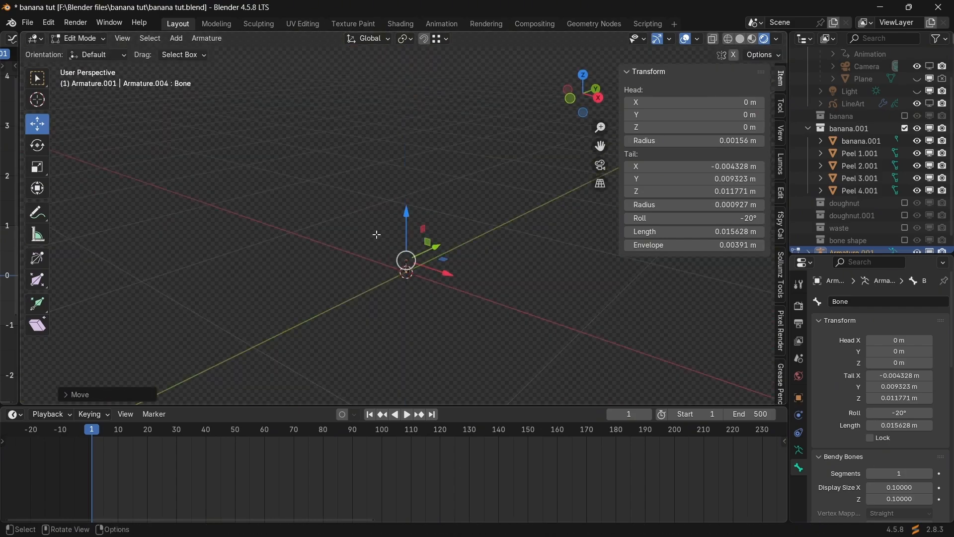
pyautogui.scroll(15, 407, 255)
pyautogui.press('KP_3')
pyautogui.keyDown('shift'); pyautogui.moveTo(532, 377); pyautogui.dragTo(452, 279, button='middle'); pyautogui.keyUp('shift')
pyautogui.scroll(-2, 453, 278)
pyautogui.moveTo(341, 71); pyautogui.dragTo(341, 187)
pyautogui.scroll(8, 366, 241)
pyautogui.moveTo(304, 224); pyautogui.dragTo(335, 224)
pyautogui.moveTo(287, 174); pyautogui.dragTo(287, 232)
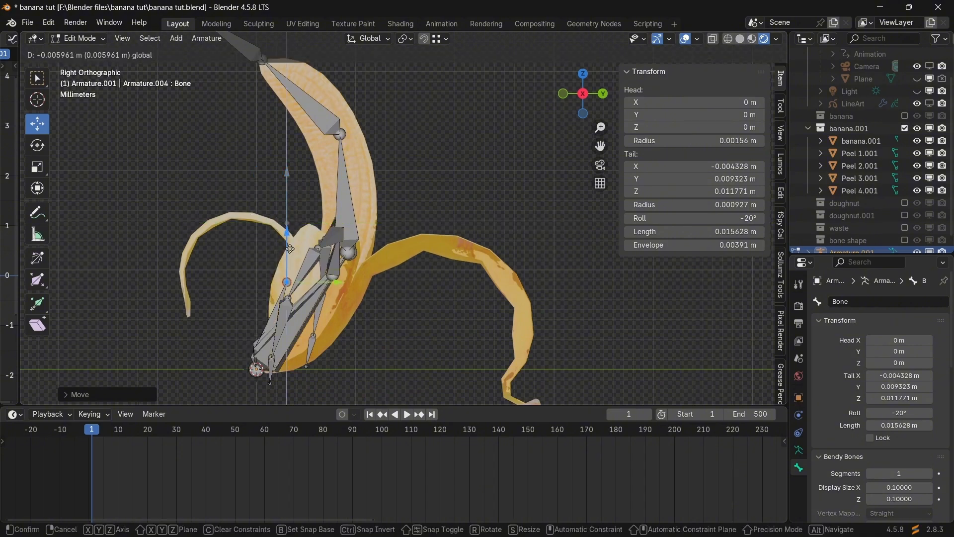
# Extrude two bones up onto the negative-Y peel's arch, with the second tail at about Y -0.0022 m, Z 0.0156 m.
pyautogui.press('e')
pyautogui.press('z')
pyautogui.click(308, 245)
pyautogui.press('e')
pyautogui.press('y')
pyautogui.click(256, 236)
pyautogui.moveTo(234, 210); pyautogui.dragTo(189, 221)
# Extrude three more bones along the negative-Y peel to its tip, with the first tail at about Y -0.008 m, Z 0.0123 m.
pyautogui.press('e')
pyautogui.press('y')
pyautogui.click(174, 186)
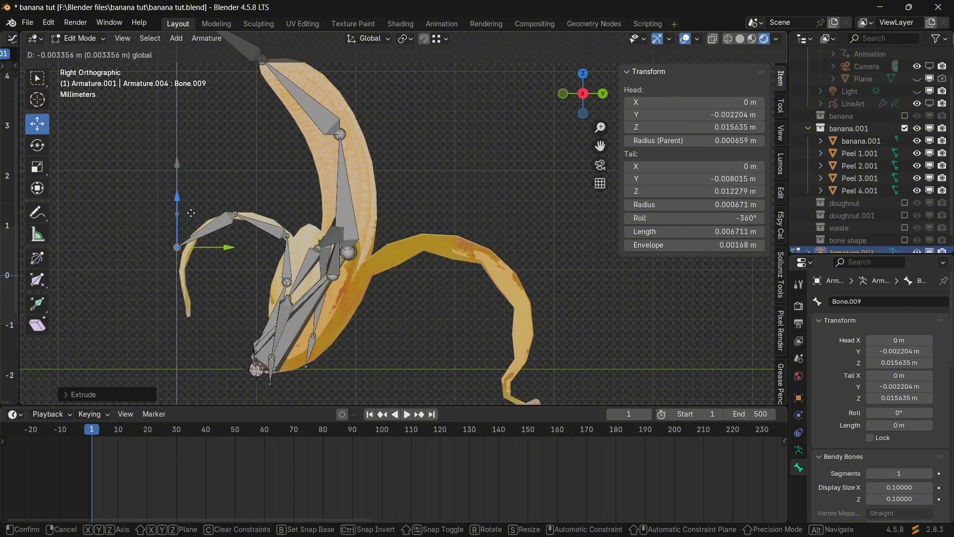
pyautogui.moveTo(201, 255); pyautogui.dragTo(210, 256)
pyautogui.press('e')
pyautogui.press('z')
pyautogui.click(211, 317)
pyautogui.press('e')
pyautogui.press('z')
pyautogui.click(211, 337)
pyautogui.moveTo(210, 337); pyautogui.dragTo(376, 296, button='middle')
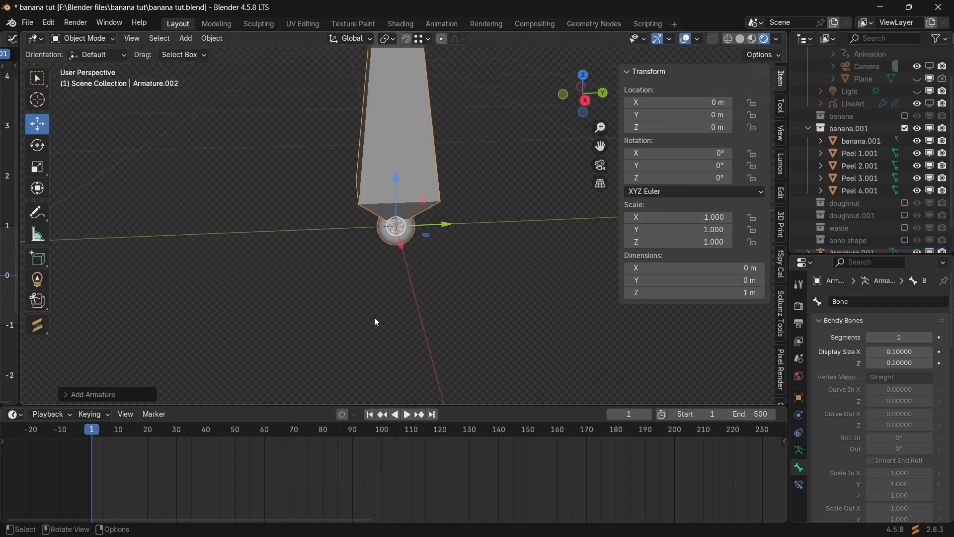
# Enter Edit Mode on the new armature and shorten its bone by lowering the tail along Z in right view.
pyautogui.press('Tab')
pyautogui.click(385, 160)
pyautogui.press('g')
pyautogui.press('z')
pyautogui.click(368, 239)
pyautogui.press('g')
pyautogui.press('z')
pyautogui.click(339, 222)
pyautogui.press('KP_3')
pyautogui.press('g')
pyautogui.press('z')
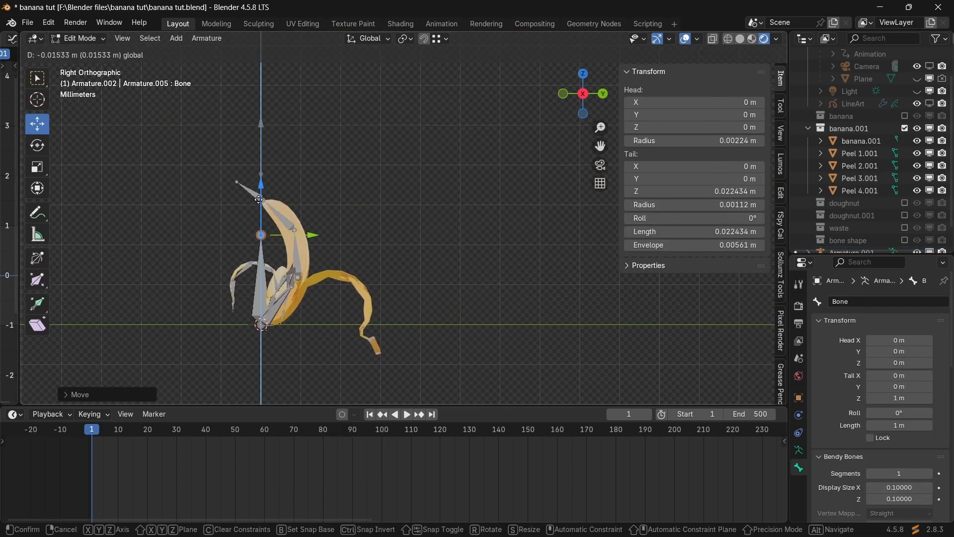
pyautogui.click(284, 169)
# Place the bone's tail at the root of the positive-Y peel, at about Y 0.0099 m, Z 0.0055 m.
pyautogui.press('g')
pyautogui.press('y')
pyautogui.click(338, 170)
pyautogui.scroll(3, 306, 124)
pyautogui.press('g')
pyautogui.press('z')
pyautogui.click(338, 263)
pyautogui.press('g')
pyautogui.click(338, 332)
pyautogui.press('g')
pyautogui.press('y')
pyautogui.click(316, 338)
# Extrude bones up and over the positive-Y peel's arch, ending at about Y 0.0274 m, Z 0.0064 m.
pyautogui.press('e')
pyautogui.press('z')
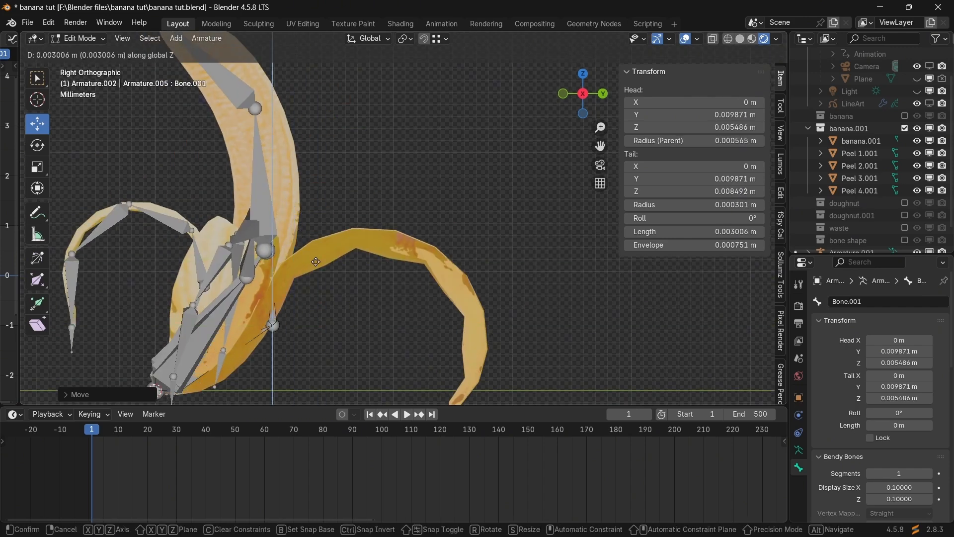
pyautogui.click(448, 258)
pyautogui.press('e')
pyautogui.press('y')
pyautogui.click(533, 258)
pyautogui.press('g')
pyautogui.press('y')
pyautogui.click(514, 316)
pyautogui.scroll(-2, 510, 348)
pyautogui.press('e')
pyautogui.press('y')
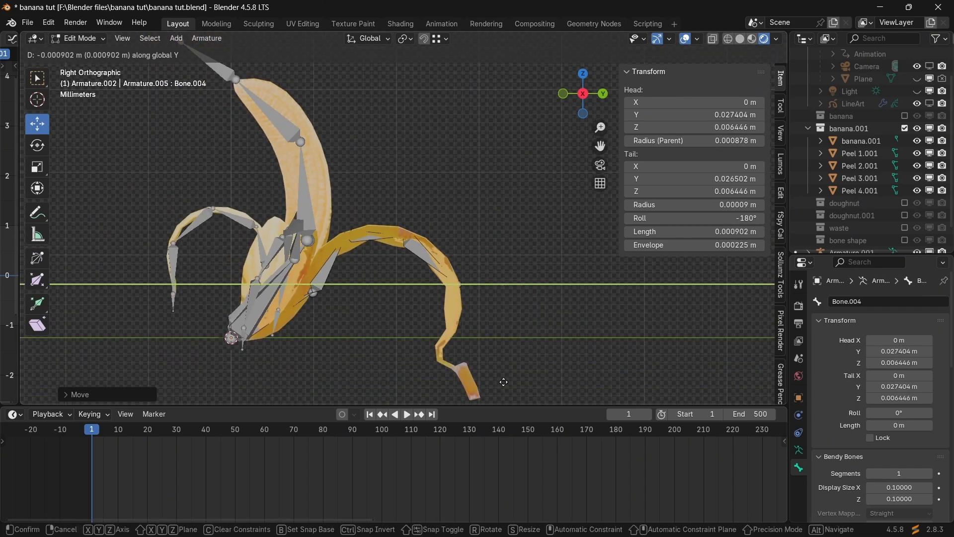
pyautogui.click(502, 381)
pyautogui.hotkey('ctrl', 'z')
# Extrude a bone down the hanging part of the positive-Y peel, with its tail at about Y 0.0287 m, Z -0.0069 m.
pyautogui.press('e')
pyautogui.press('z')
pyautogui.click(490, 342)
pyautogui.press('g')
pyautogui.press('z')
pyautogui.click(490, 391)
pyautogui.keyDown('shift'); pyautogui.moveTo(489, 357); pyautogui.dragTo(482, 239, button='middle'); pyautogui.keyUp('shift')
pyautogui.press('g')
pyautogui.press('y')
pyautogui.click(499, 283)
# Extrude a final bone about 0.0042 m straight down at the peel's tip and return to Object Mode.
pyautogui.press('e')
pyautogui.press('z')
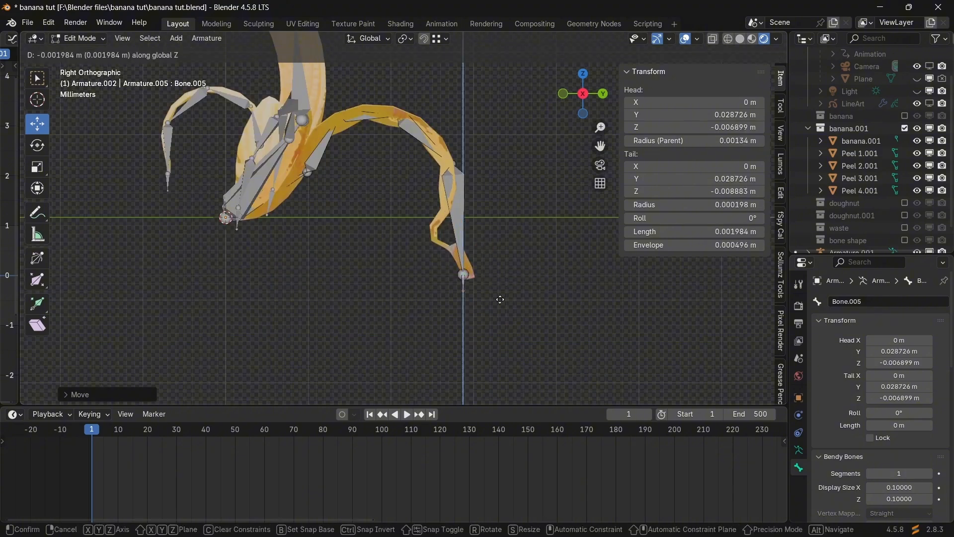
pyautogui.moveTo(374, 200); pyautogui.dragTo(343, 209, button='middle')
pyautogui.click(79, 38)
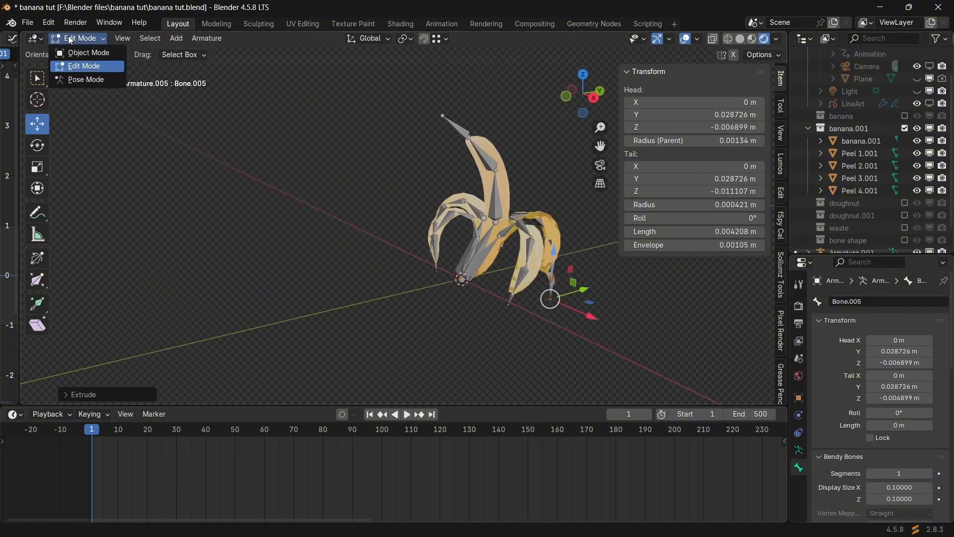
pyautogui.click(82, 49)
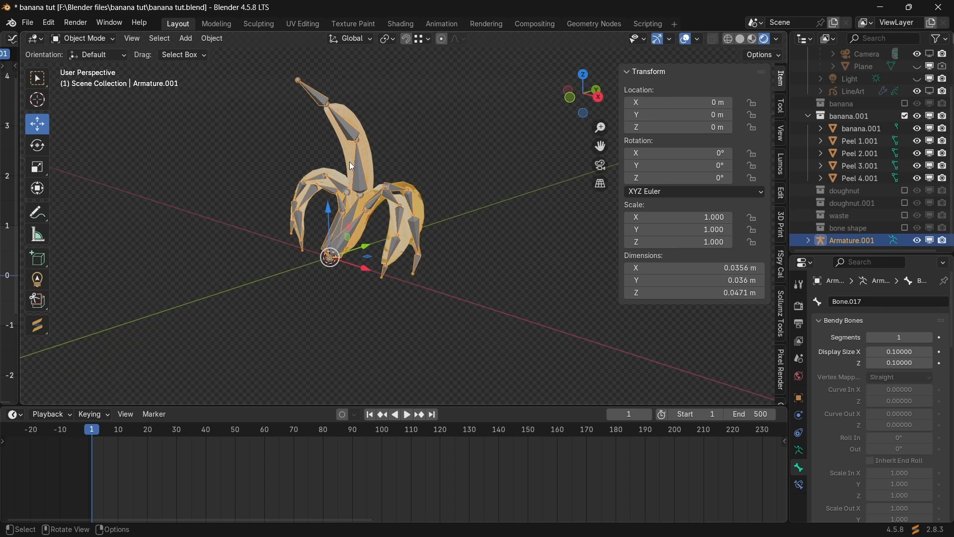
# Rename the joined armature Banaana, move it into the banana.001 collection and save the file.
pyautogui.moveTo(350, 162); pyautogui.dragTo(299, 126, button='middle')
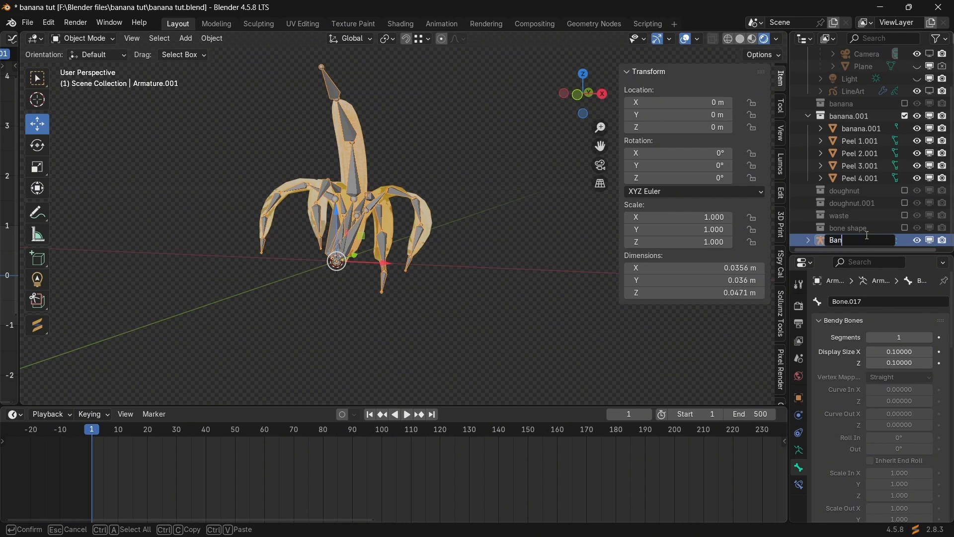
pyautogui.press('Return')
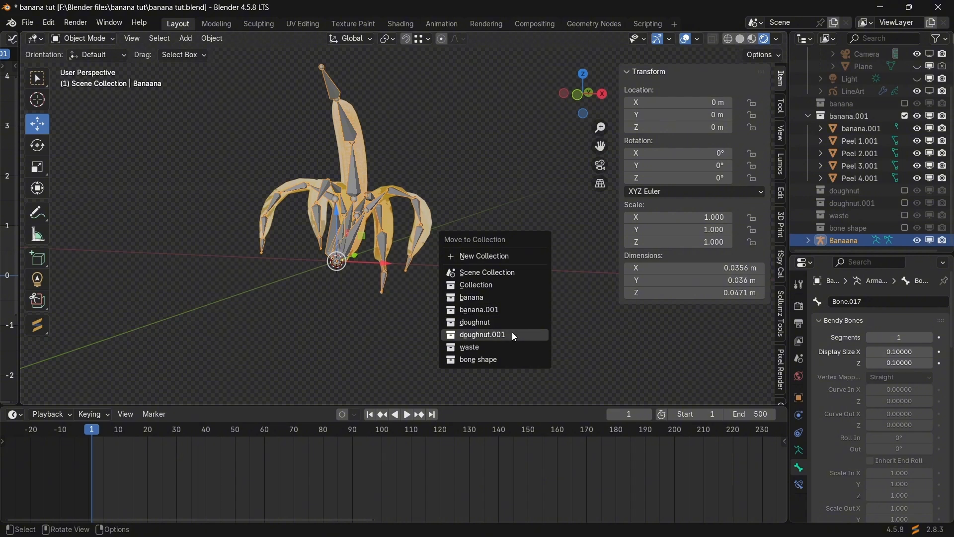
pyautogui.click(503, 309)
pyautogui.hotkey('ctrl', 's')
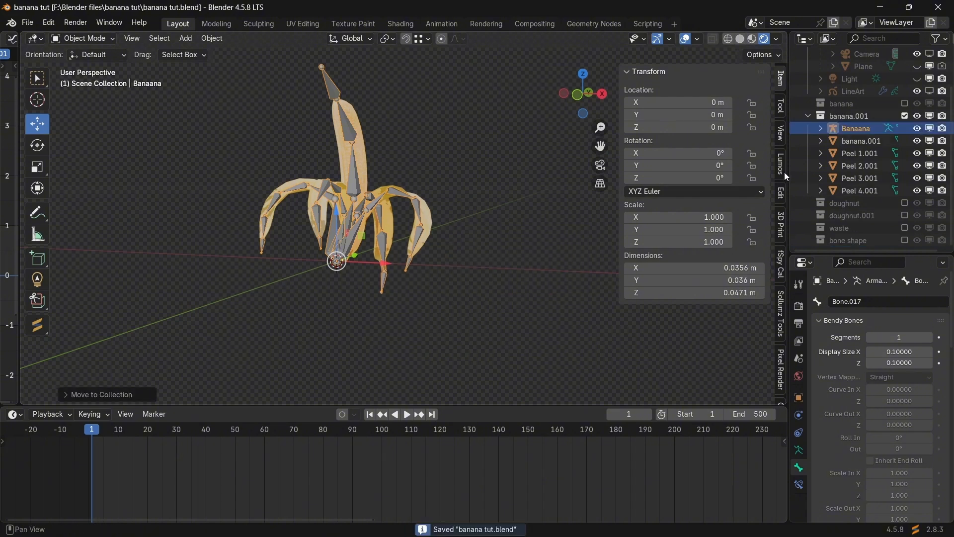
# Parent the banana.001 and Peel 1.001 to Peel 4.001 meshes to the Banaana armature with empty groups.
pyautogui.click(869, 191)
pyautogui.keyDown('shift'); pyautogui.click(867, 143); pyautogui.keyUp('shift')
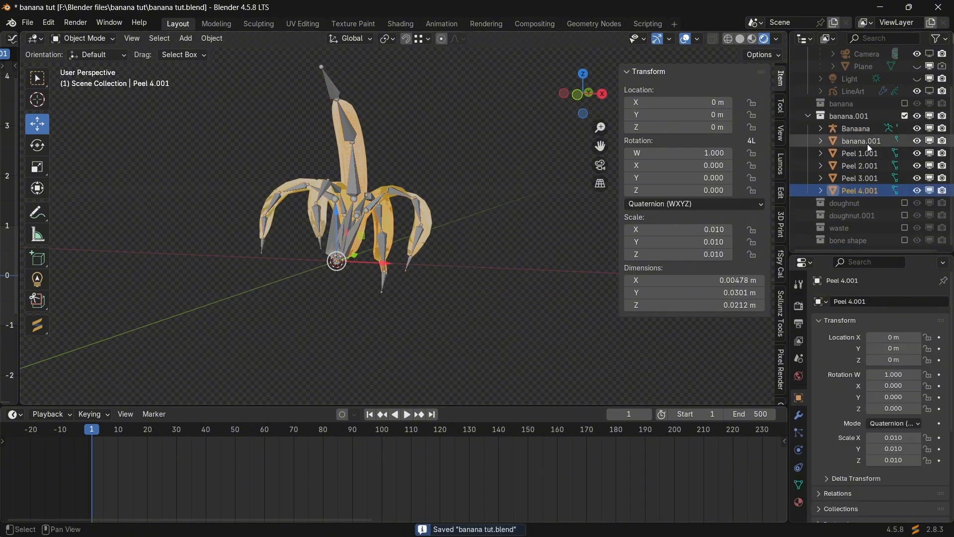
pyautogui.moveTo(522, 189); pyautogui.dragTo(595, 174, button='middle')
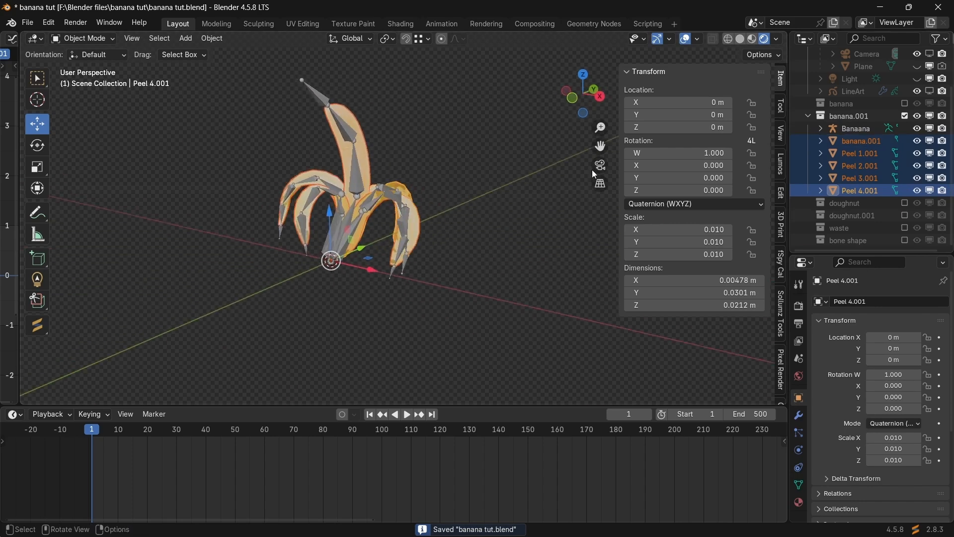
pyautogui.keyDown('ctrl'); pyautogui.click(861, 128); pyautogui.keyUp('ctrl')
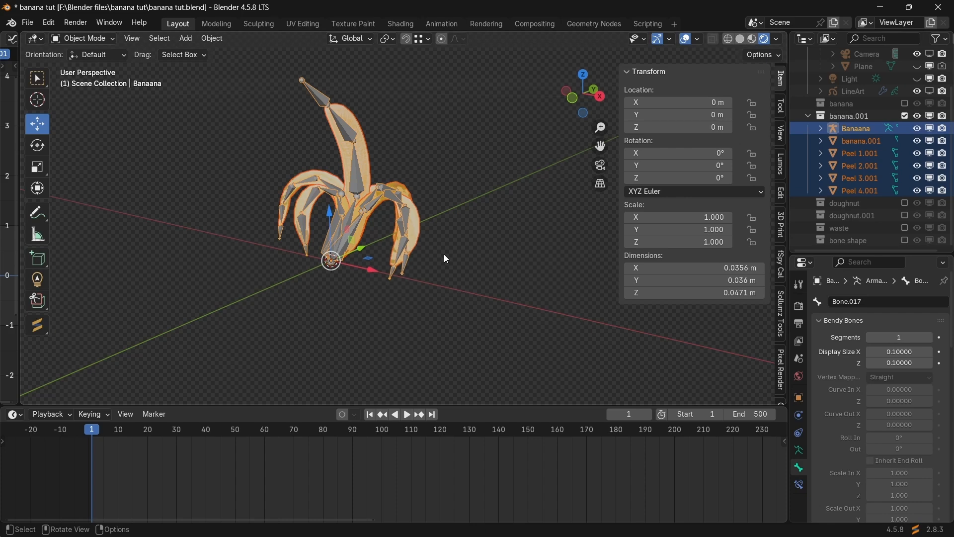
pyautogui.hotkey('ctrl', 'p')
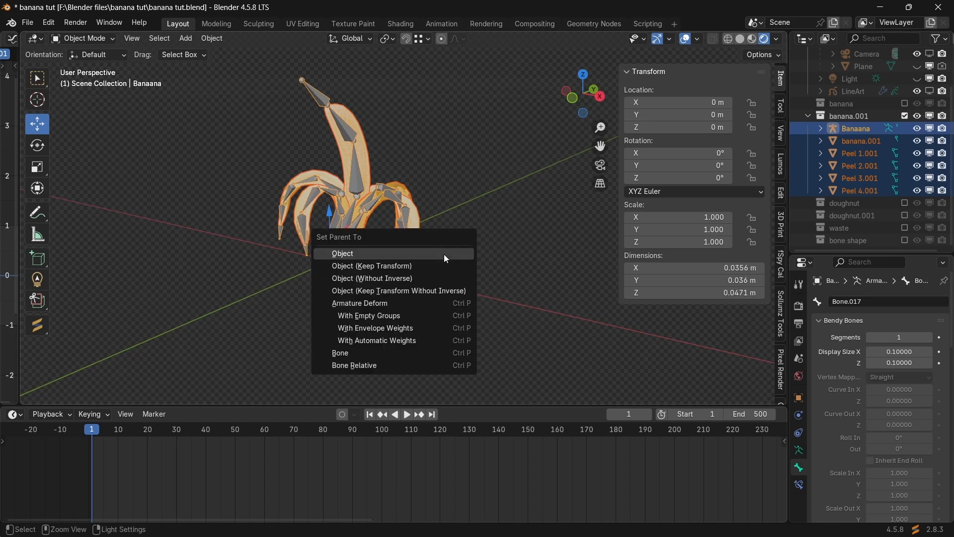
pyautogui.click(401, 316)
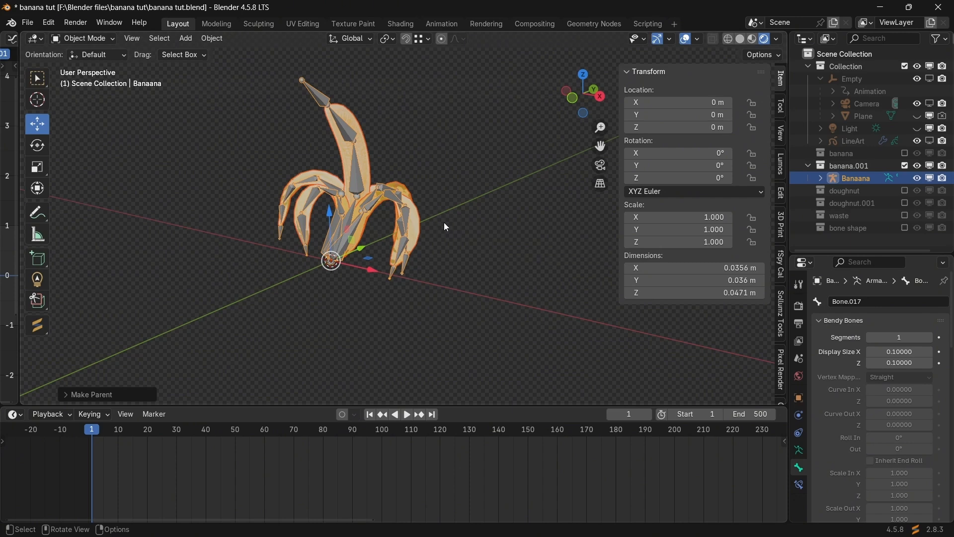
# Select the banana.001 mesh under the Banaana armature and switch it to Weight Paint mode.
pyautogui.moveTo(443, 222); pyautogui.dragTo(392, 153, button='middle')
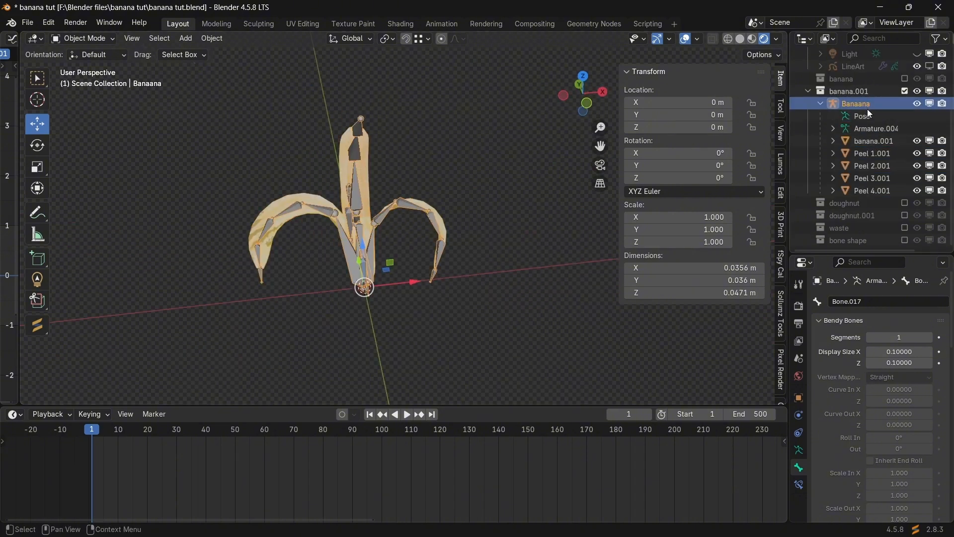
pyautogui.click(874, 141)
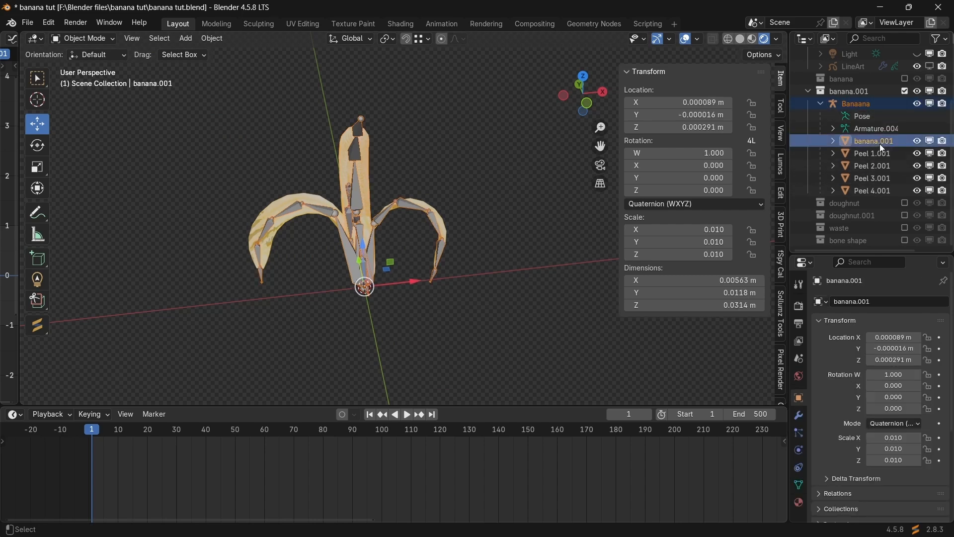
pyautogui.click(93, 40)
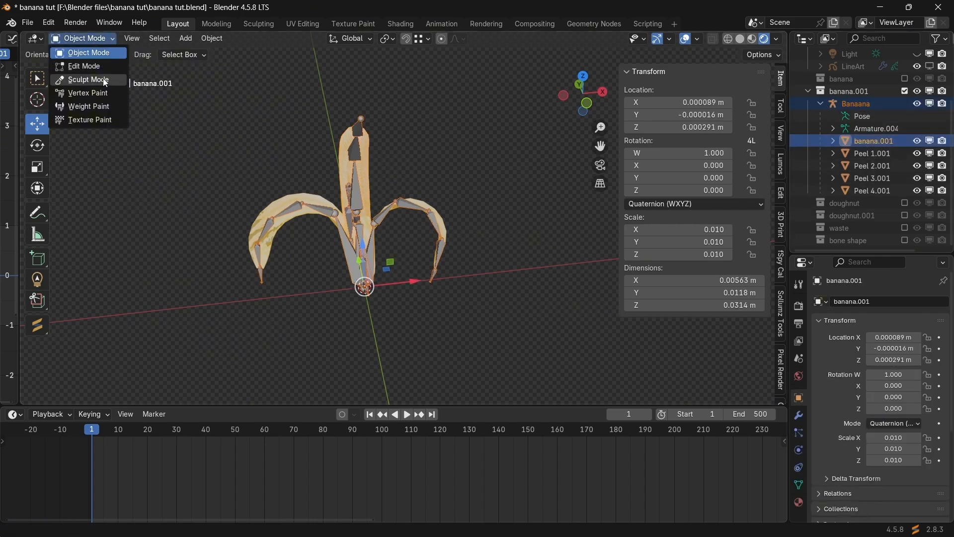
pyautogui.click(89, 107)
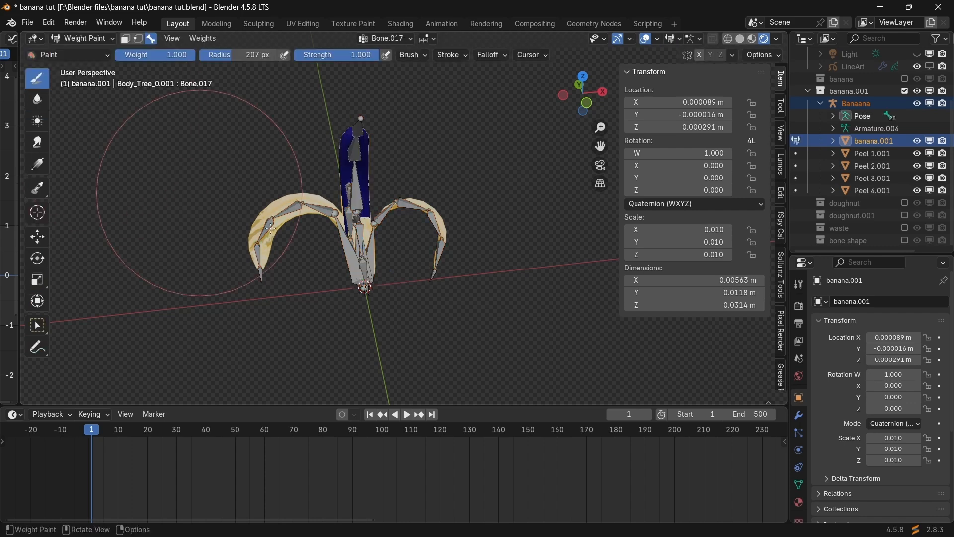
# Disable Peel 1.001 to Peel 4.001 in the viewport so only the banana mesh and the bones are displayed.
pyautogui.moveTo(229, 171)
pyautogui.mouseDown(button='middle')
pyautogui.moveTo(415, 373)
pyautogui.moveTo(347, 284)
pyautogui.mouseUp(button='middle')
pyautogui.keyDown('shift'); pyautogui.moveTo(388, 208); pyautogui.dragTo(403, 286, button='middle'); pyautogui.keyUp('shift')
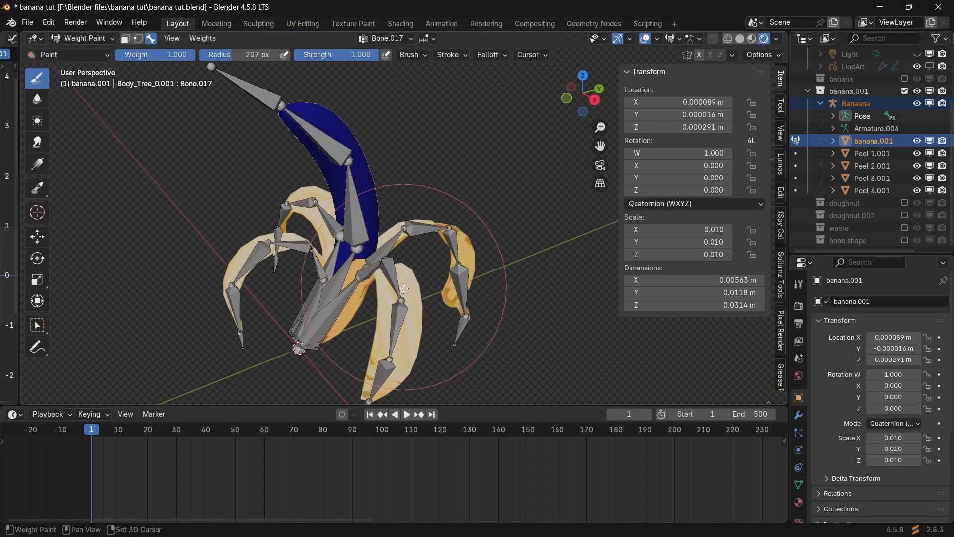
pyautogui.moveTo(929, 153); pyautogui.dragTo(930, 190)
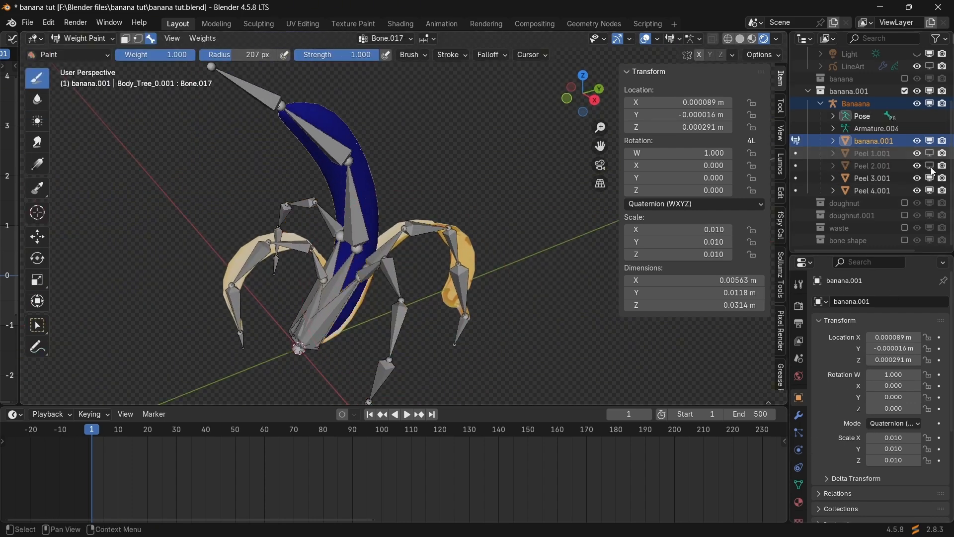
pyautogui.moveTo(290, 235)
pyautogui.mouseDown(button='middle')
pyautogui.moveTo(300, 239)
pyautogui.moveTo(303, 227)
pyautogui.moveTo(302, 242)
pyautogui.mouseUp(button='middle')
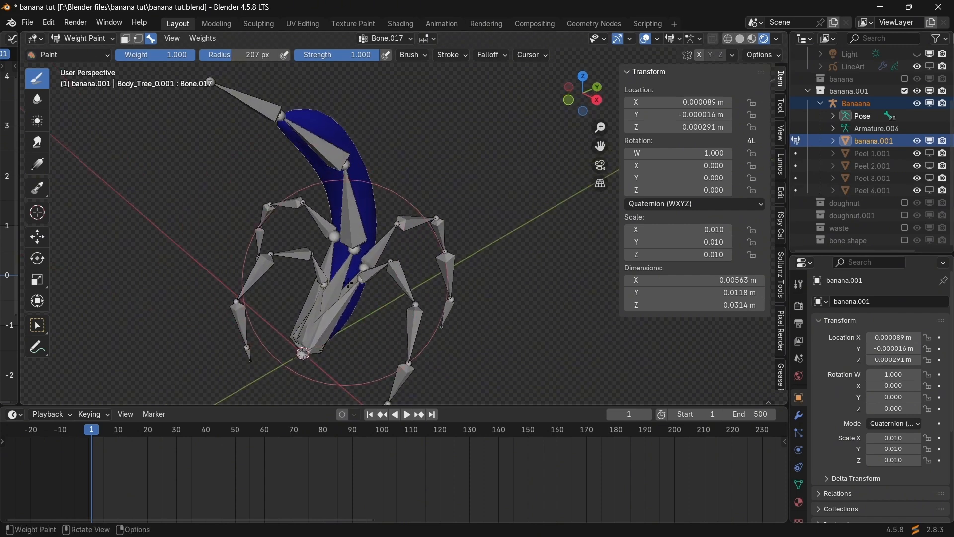
# Check the Auto Normalize option among the weight paint tool settings.
pyautogui.scroll(2, 365, 283)
pyautogui.moveTo(366, 282)
pyautogui.mouseDown(button='middle')
pyautogui.moveTo(344, 277)
pyautogui.moveTo(357, 270)
pyautogui.moveTo(359, 279)
pyautogui.moveTo(378, 214)
pyautogui.mouseUp(button='middle')
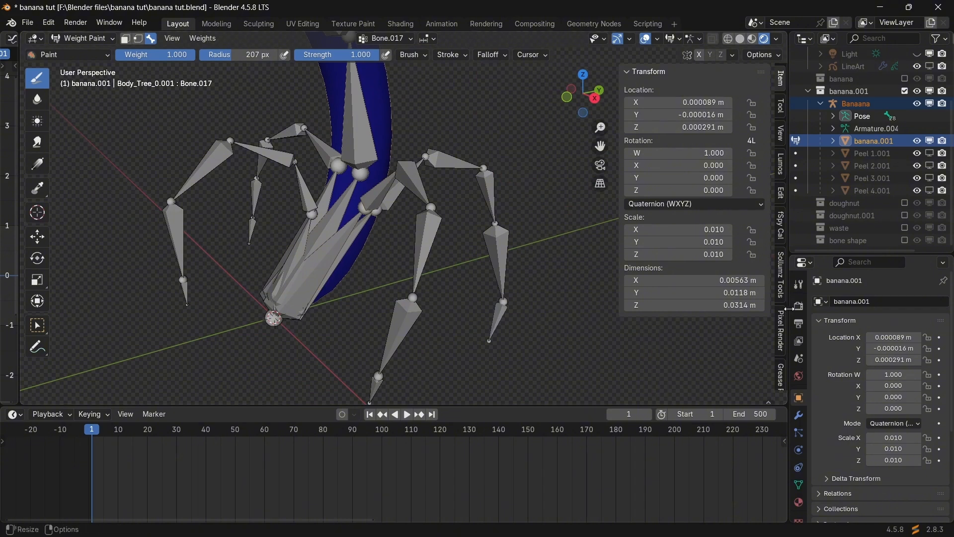
pyautogui.click(799, 284)
pyautogui.scroll(-8, 855, 456)
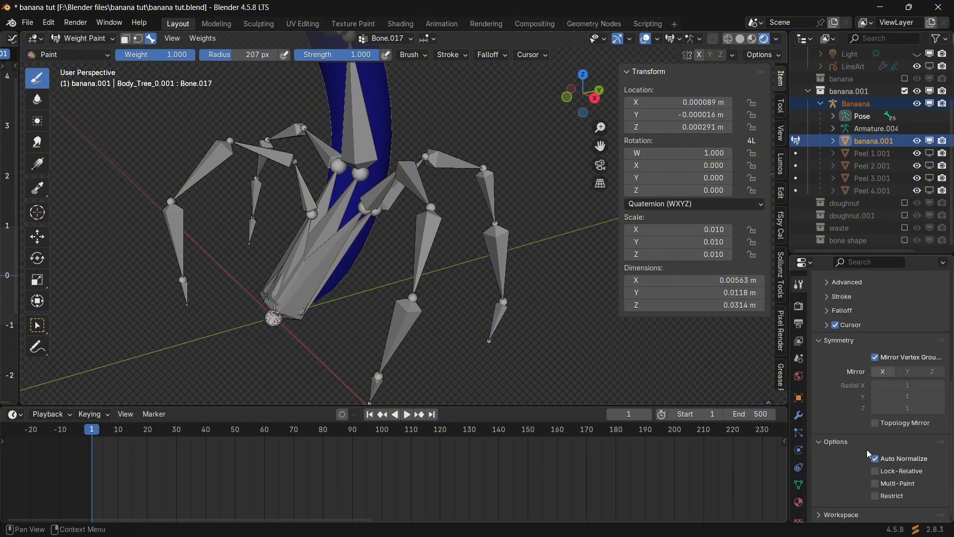
pyautogui.scroll(8, 870, 455)
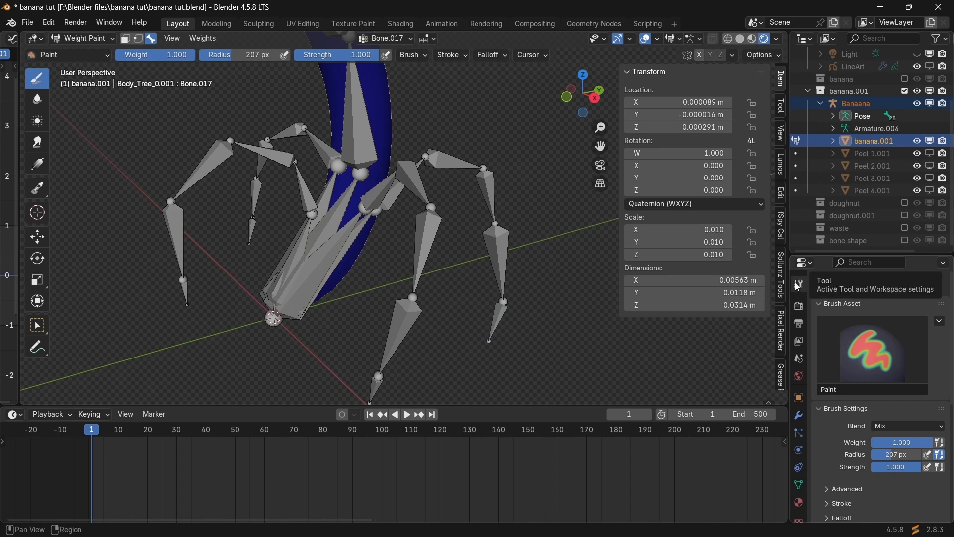
pyautogui.scroll(-8, 880, 465)
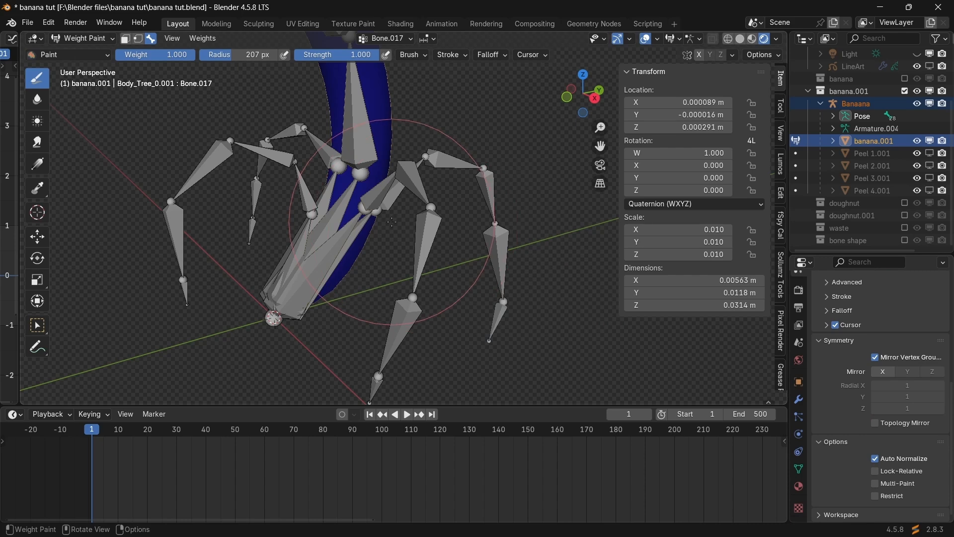
# Select the Banana_Base bone and paint weight 1.000 on the lower part of the banana.
pyautogui.scroll(-2, 392, 222)
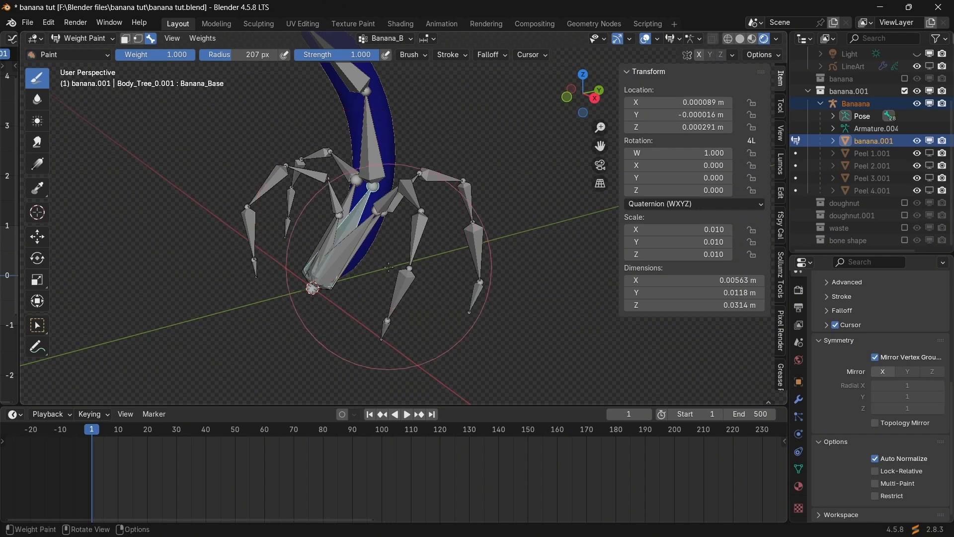
pyautogui.moveTo(391, 277); pyautogui.dragTo(420, 285, button='middle')
pyautogui.keyDown('ctrl'); pyautogui.click(343, 289); pyautogui.keyUp('ctrl')
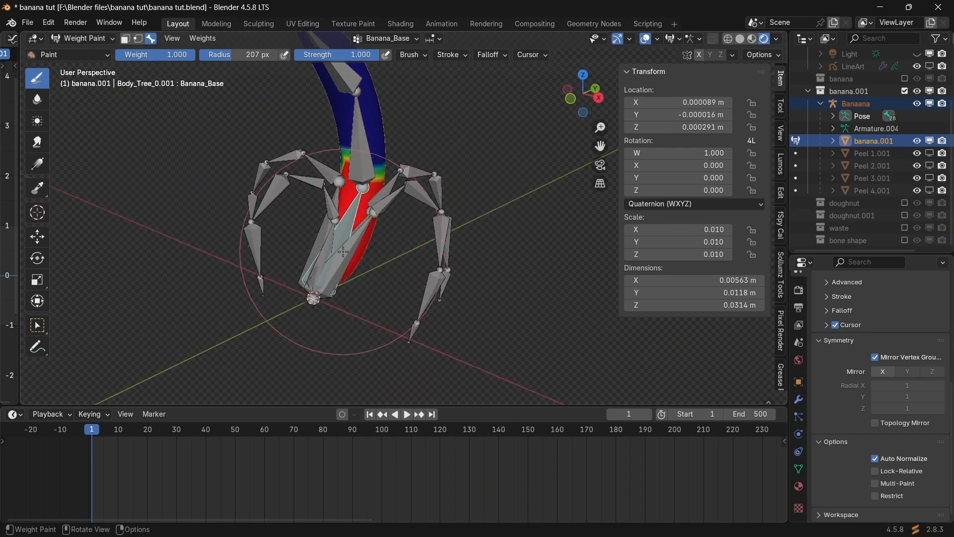
# Select the Banana_1 bone and paint weight 1.000 on the banana above its base.
pyautogui.moveTo(294, 244); pyautogui.dragTo(435, 200, button='middle')
pyautogui.keyDown('alt'); pyautogui.click(404, 205); pyautogui.keyUp('alt')
pyautogui.click(399, 217)
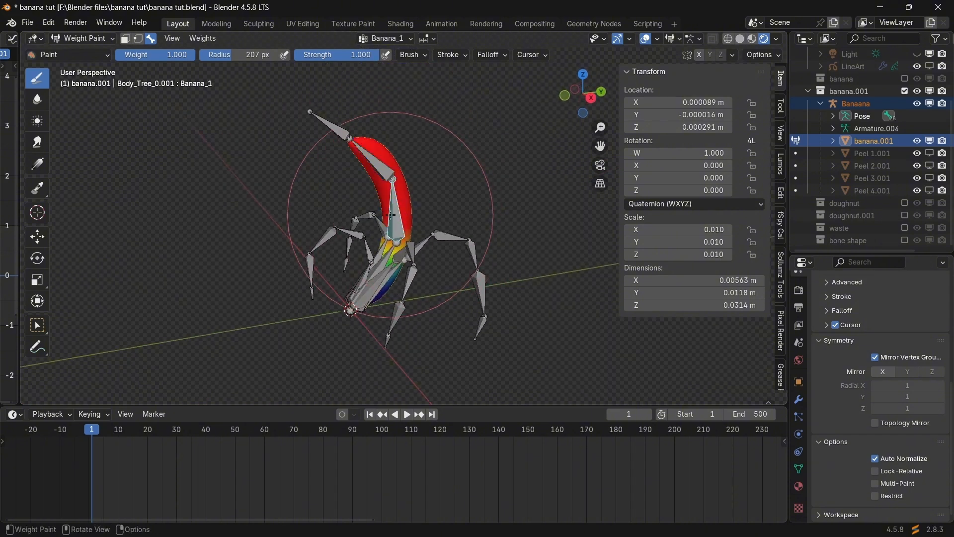
# Select the Banana_2 bone and paint its weight on the upper part of the banana.
pyautogui.keyDown('alt'); pyautogui.click(384, 157); pyautogui.keyUp('alt')
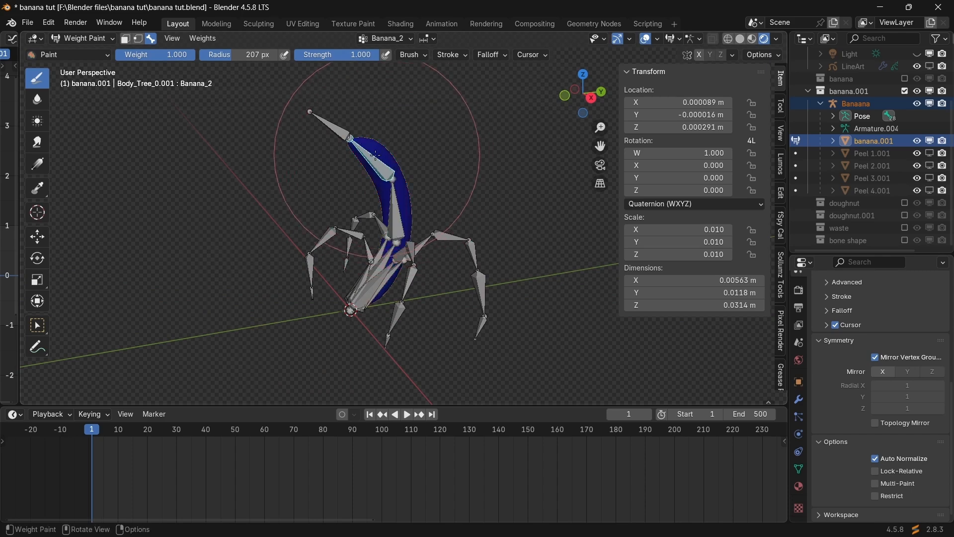
pyautogui.moveTo(375, 155); pyautogui.dragTo(368, 158)
pyautogui.moveTo(398, 184); pyautogui.dragTo(405, 185, button='middle')
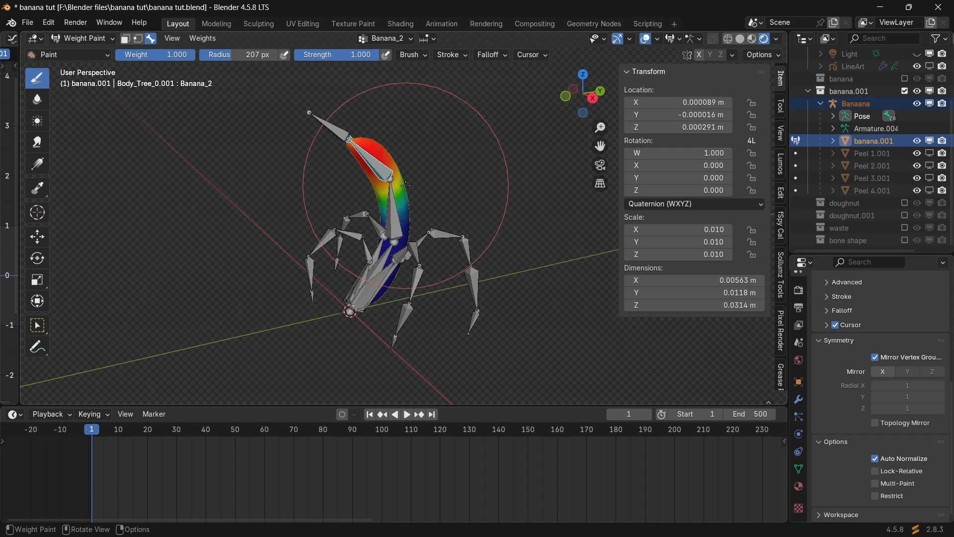
# Leave Weight Paint mode, select the Banaana armature and switch it to Pose Mode.
pyautogui.hotkey('ctrl', 'Tab')
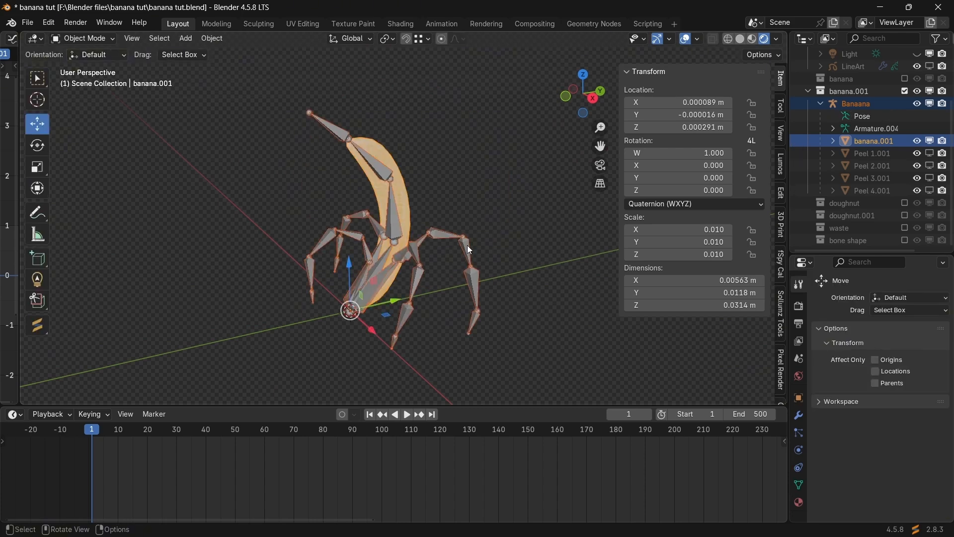
pyautogui.moveTo(467, 245)
pyautogui.mouseDown(button='middle')
pyautogui.moveTo(360, 243)
pyautogui.moveTo(456, 235)
pyautogui.moveTo(476, 247)
pyautogui.mouseUp(button='middle')
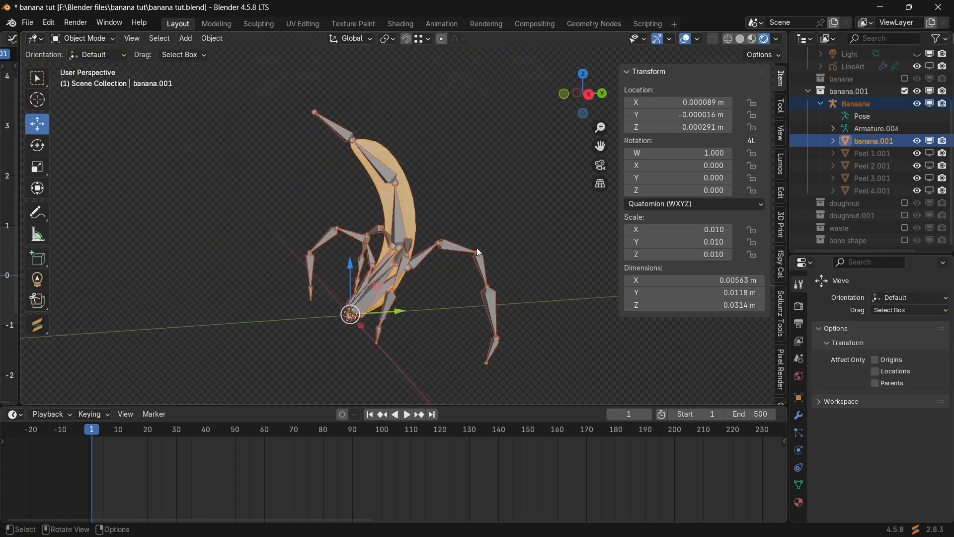
pyautogui.click(341, 127)
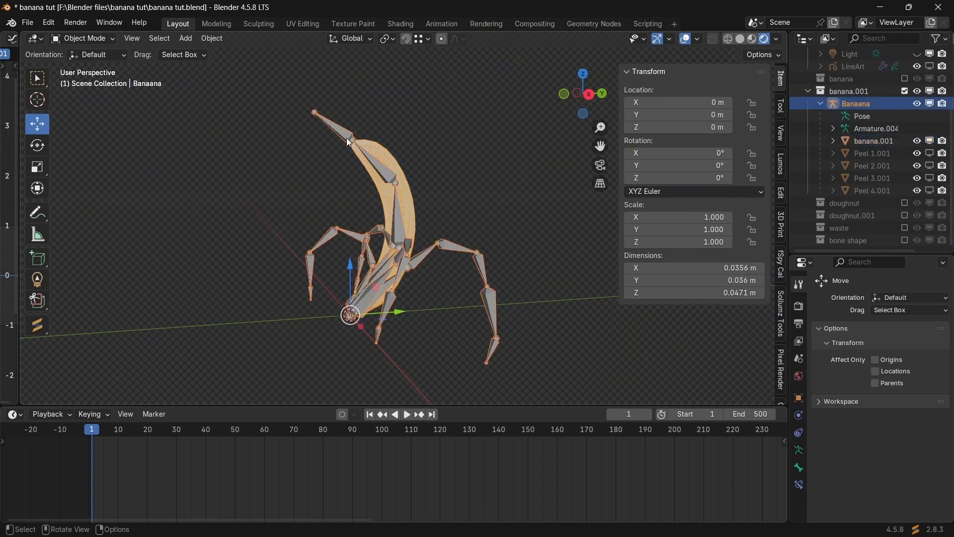
pyautogui.moveTo(348, 139); pyautogui.dragTo(374, 140, button='middle')
pyautogui.click(76, 38)
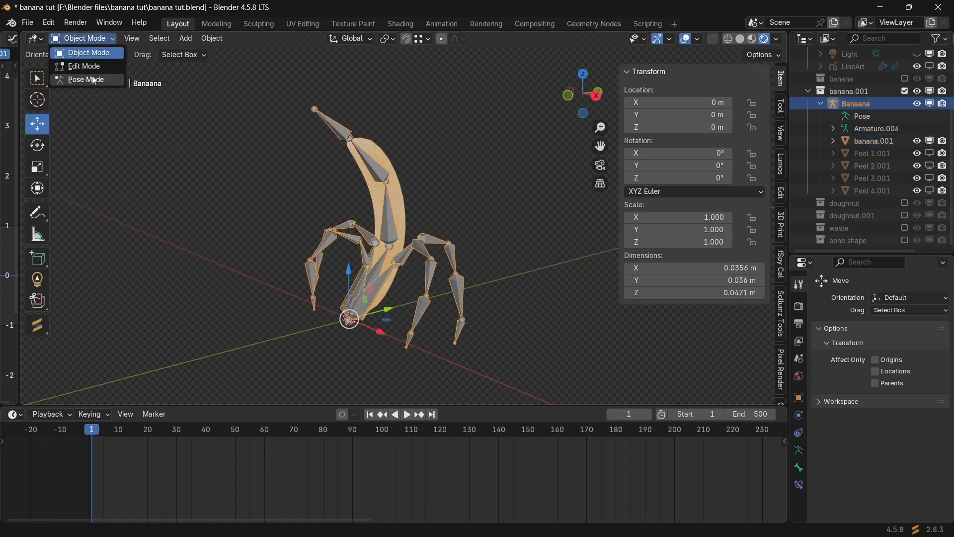
pyautogui.click(94, 81)
pyautogui.click(82, 38)
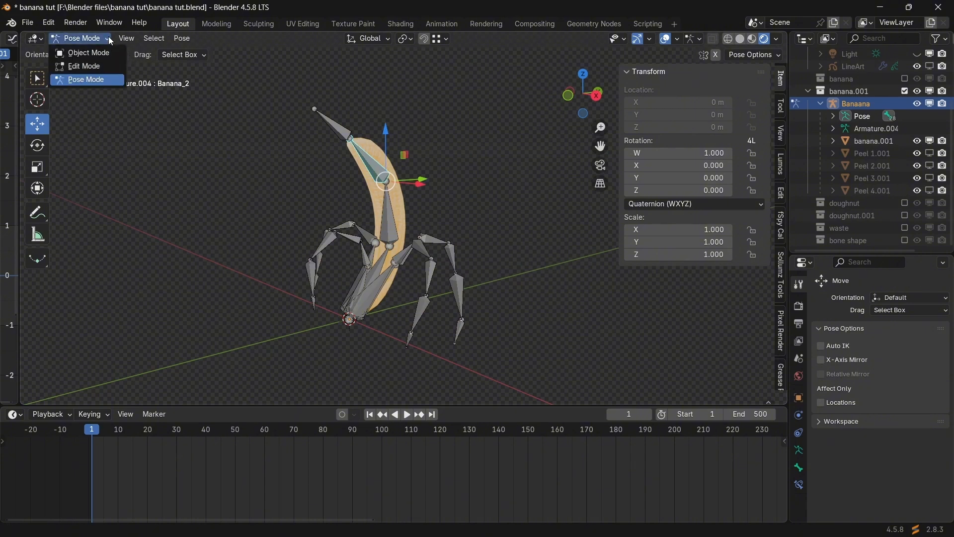
# Switch the Banaana armature to Edit Mode and select the end bones of the banana and all four peels.
pyautogui.click(97, 69)
pyautogui.click(330, 122)
pyautogui.moveTo(344, 249); pyautogui.dragTo(322, 255, button='middle')
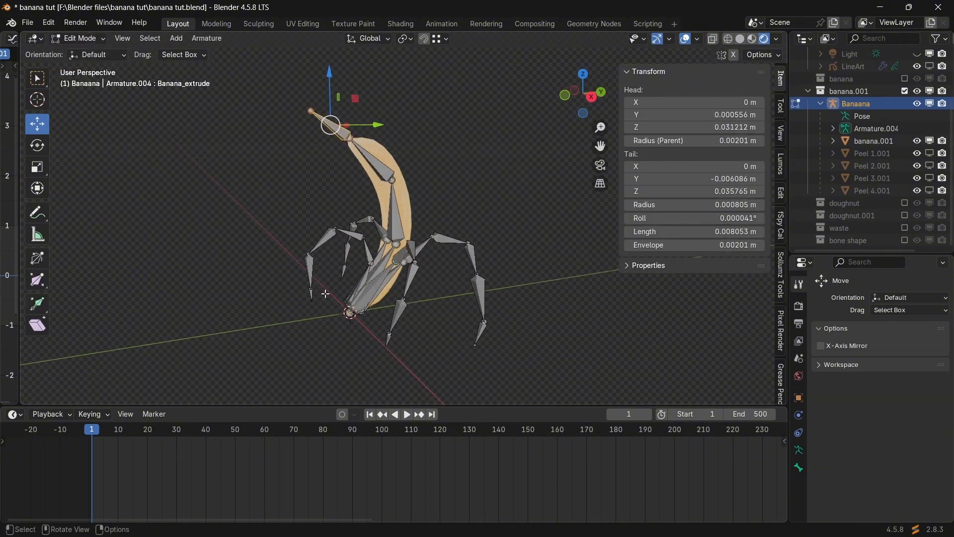
pyautogui.keyDown('shift'); pyautogui.click(312, 296); pyautogui.keyUp('shift')
pyautogui.moveTo(223, 324); pyautogui.dragTo(372, 351, button='middle')
pyautogui.keyDown('shift'); pyautogui.click(269, 311); pyautogui.keyUp('shift')
pyautogui.keyDown('shift'); pyautogui.click(298, 367); pyautogui.keyUp('shift')
pyautogui.moveTo(298, 368); pyautogui.dragTo(534, 339, button='middle')
pyautogui.keyDown('shift'); pyautogui.click(416, 322); pyautogui.keyUp('shift')
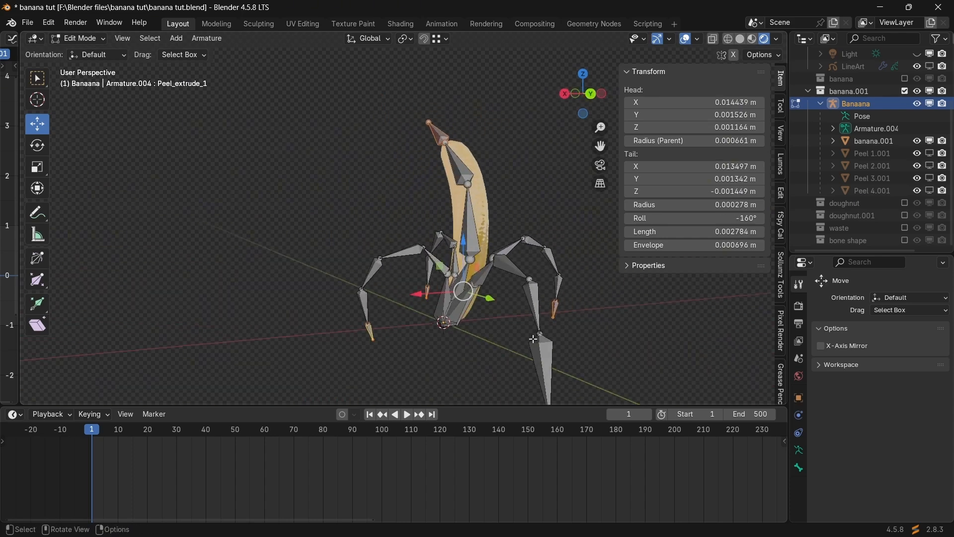
# Turn off Deform on the active end bone and copy that setting to all selected end bones.
pyautogui.click(799, 450)
pyautogui.scroll(-2, 855, 467)
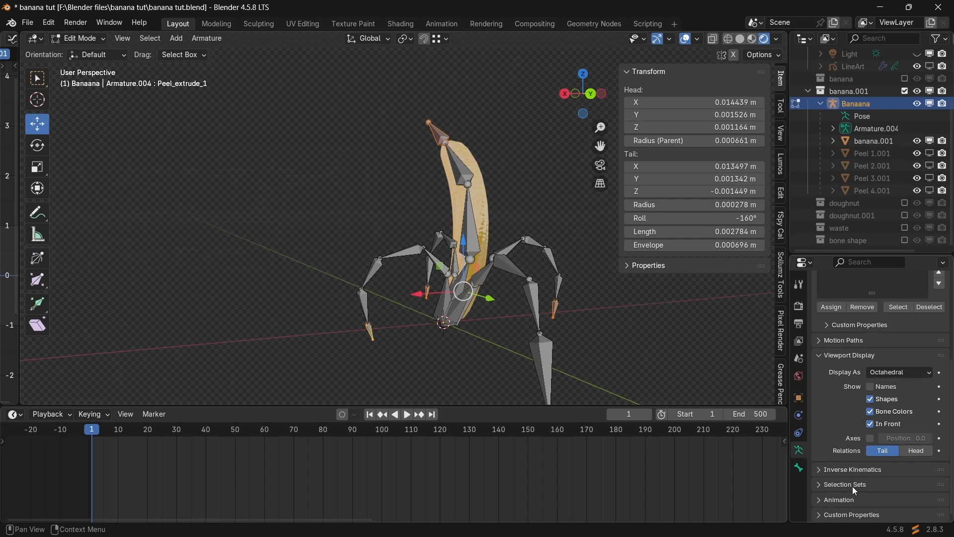
pyautogui.click(799, 466)
pyautogui.scroll(-5, 850, 471)
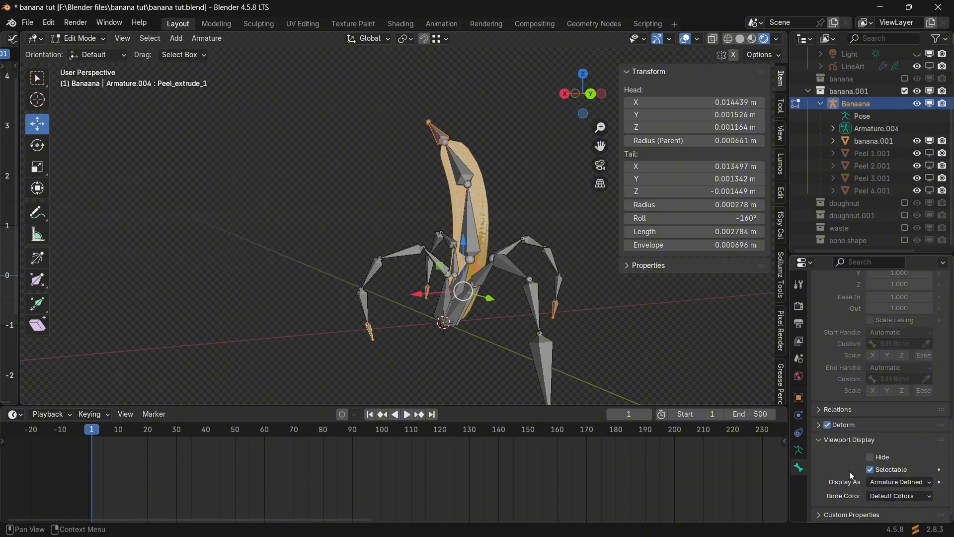
pyautogui.rightClick(828, 430)
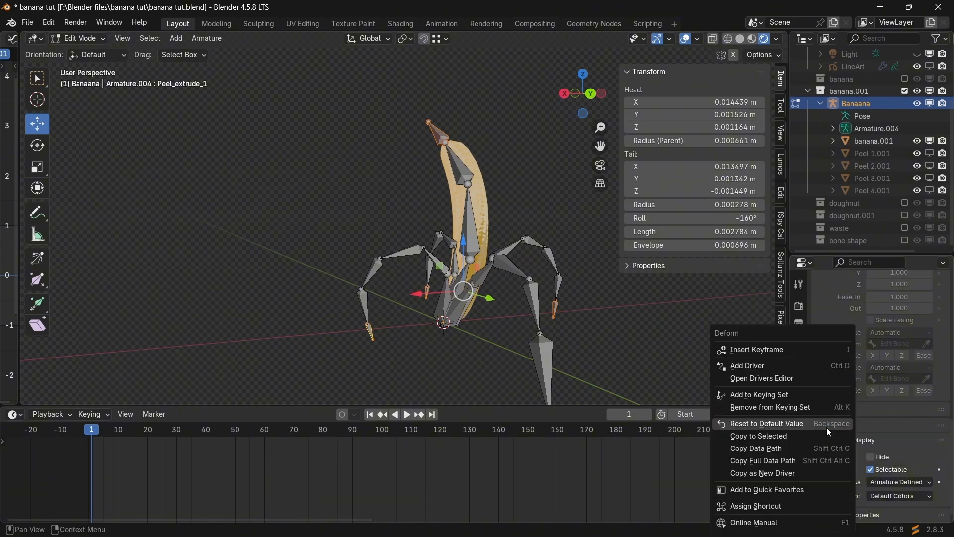
pyautogui.click(779, 439)
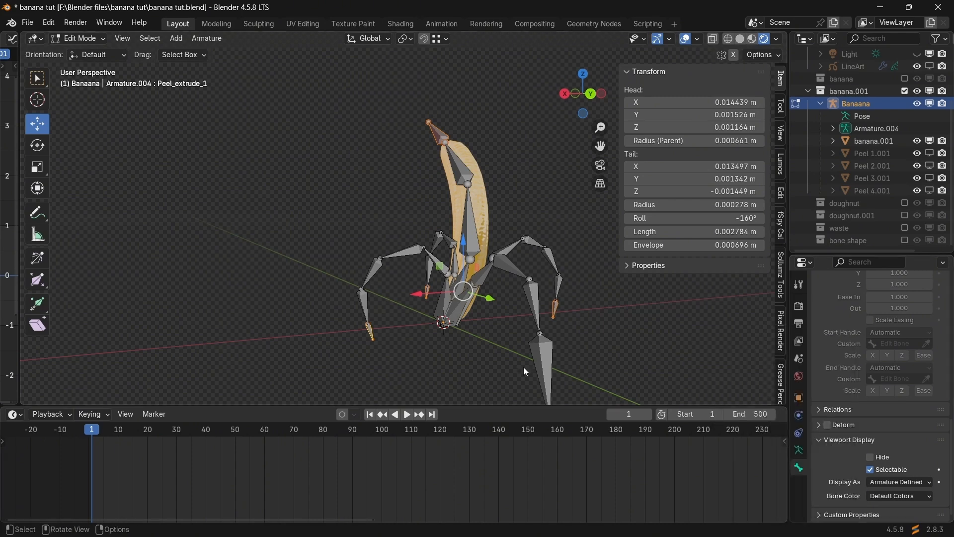
pyautogui.keyDown('shift'); pyautogui.moveTo(482, 367); pyautogui.dragTo(462, 307, button='middle'); pyautogui.keyUp('shift')
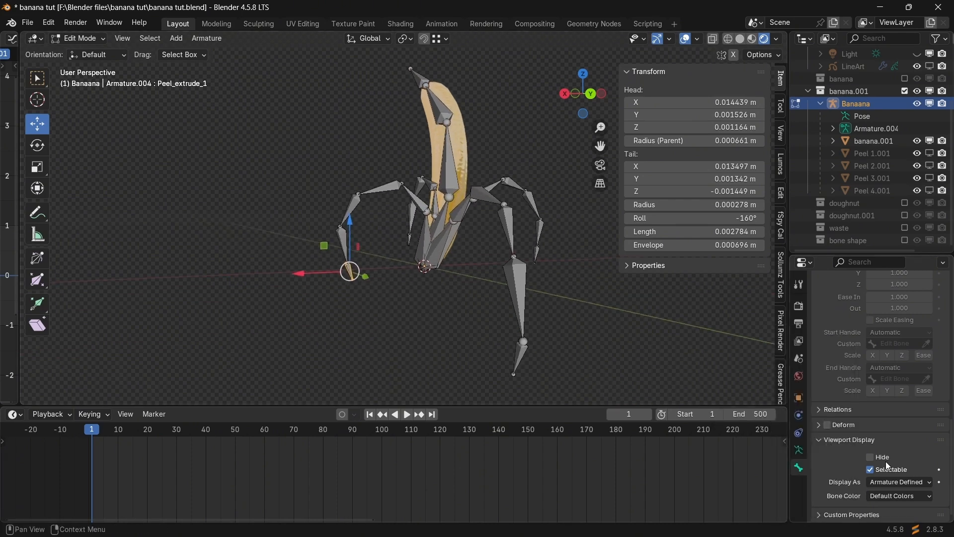
# Check the Deform setting of individual end bones on the peels and the banana.
pyautogui.click(518, 359)
pyautogui.moveTo(583, 356); pyautogui.dragTo(432, 246, button='middle')
pyautogui.click(603, 270)
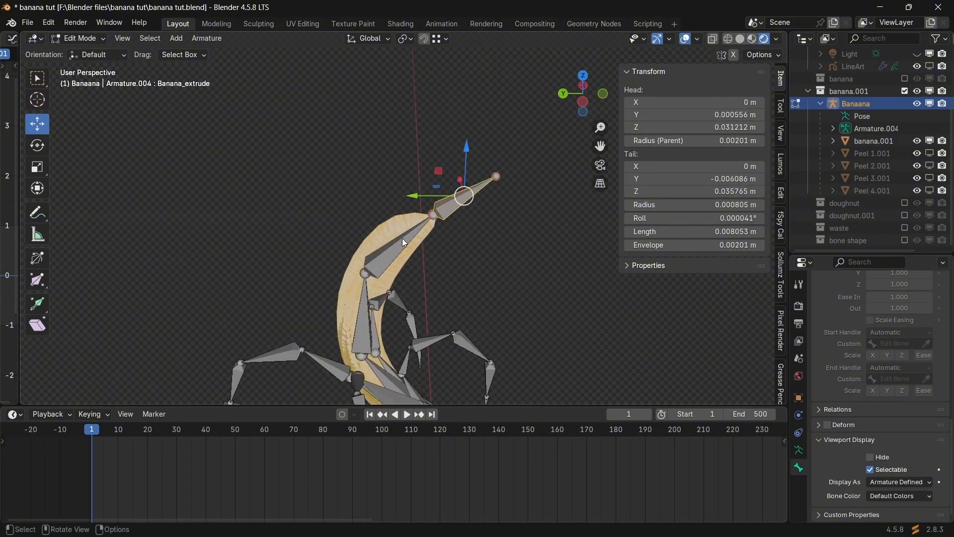
# Leave Edit Mode and put the banana.001 mesh in Weight Paint mode together with the armature.
pyautogui.click(70, 45)
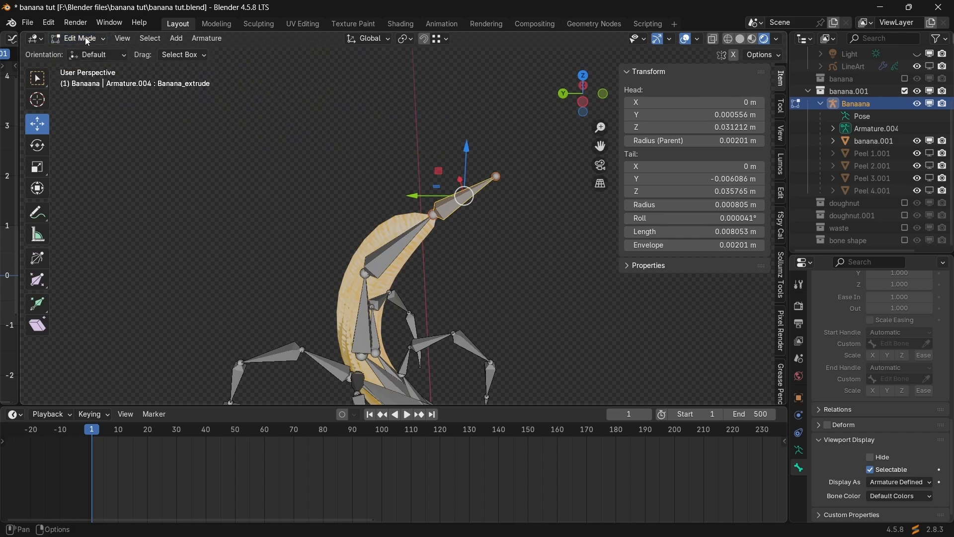
pyautogui.click(85, 37)
pyautogui.click(82, 52)
pyautogui.moveTo(450, 243); pyautogui.dragTo(408, 233, button='middle')
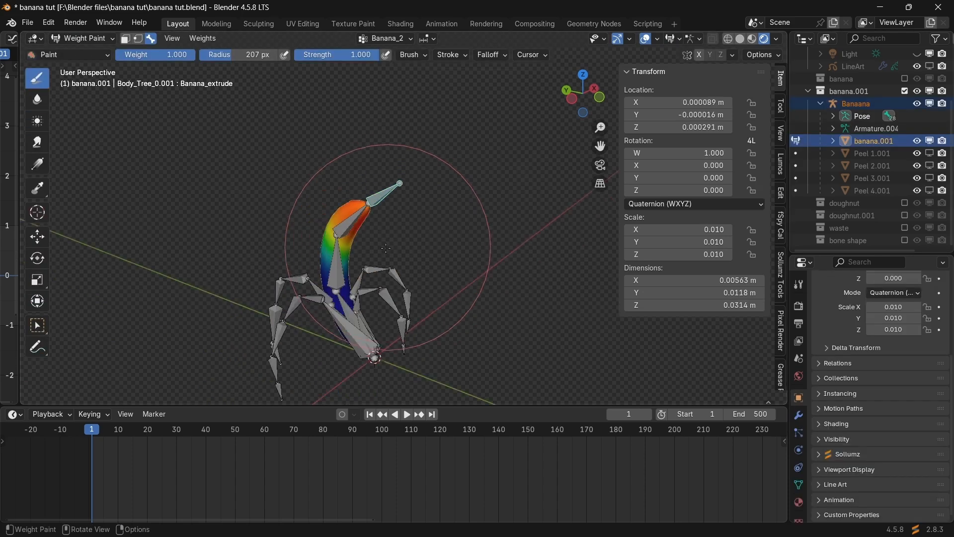
pyautogui.moveTo(417, 249); pyautogui.dragTo(391, 264, button='middle')
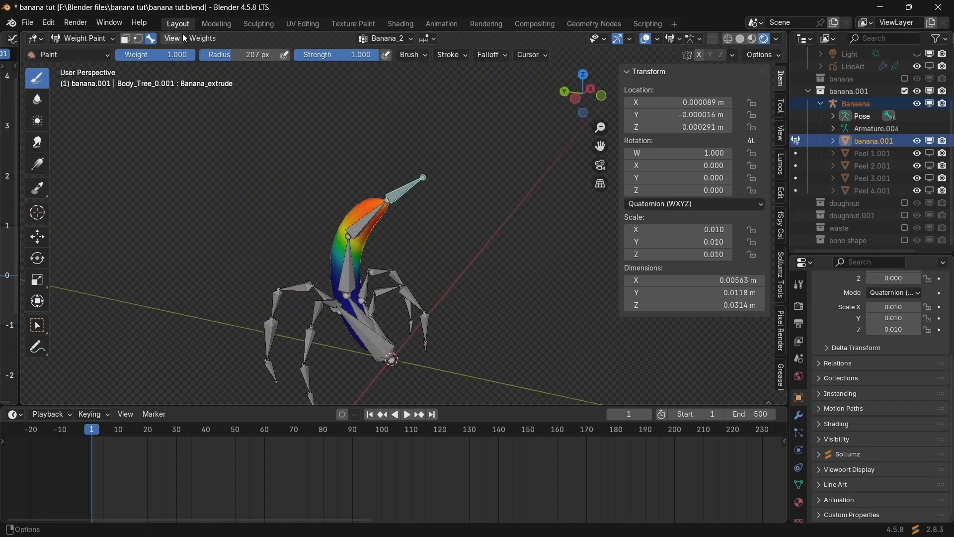
# Normalize all vertex group weights on banana.001 and inspect the influence of its bones.
pyautogui.click(202, 39)
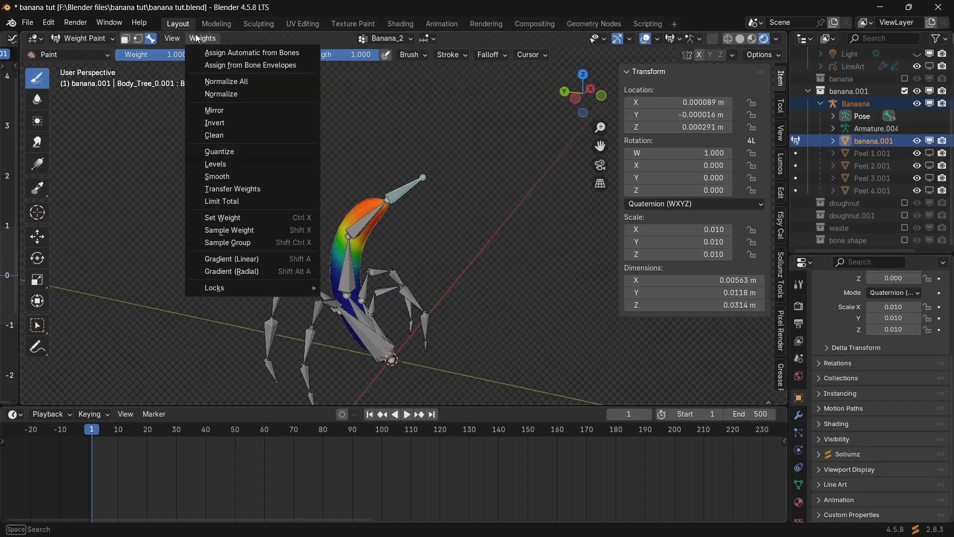
pyautogui.click(225, 83)
pyautogui.moveTo(394, 209); pyautogui.dragTo(195, 68, button='middle')
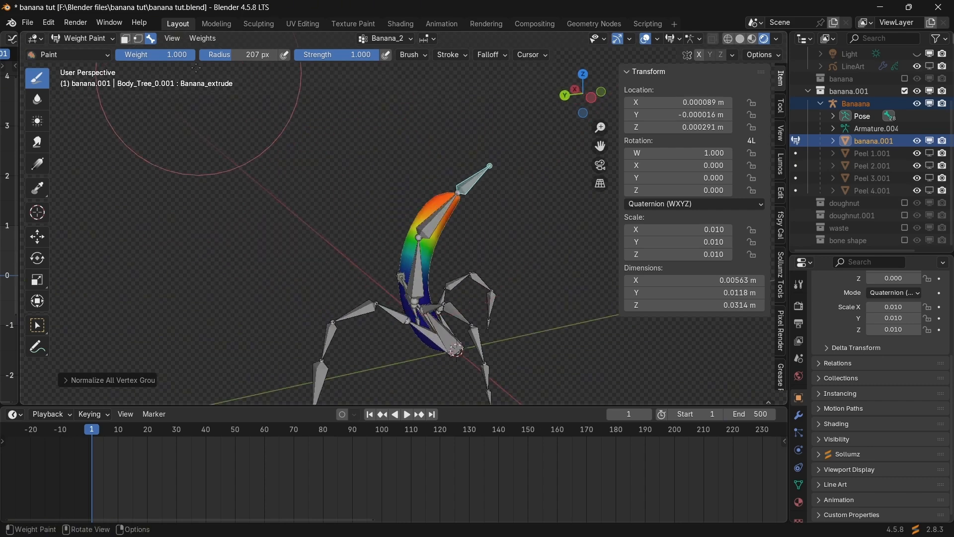
pyautogui.click(202, 38)
pyautogui.click(219, 79)
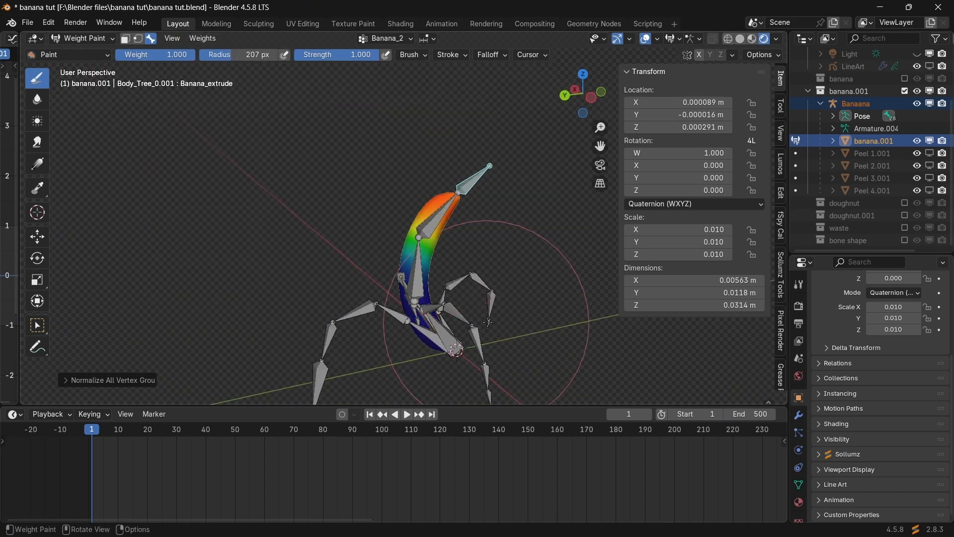
pyautogui.keyDown('alt'); pyautogui.click(421, 263); pyautogui.keyUp('alt')
pyautogui.moveTo(438, 283)
pyautogui.mouseDown(button='middle')
pyautogui.moveTo(467, 312)
pyautogui.moveTo(371, 323)
pyautogui.moveTo(397, 323)
pyautogui.mouseUp(button='middle')
pyautogui.keyDown('alt'); pyautogui.click(455, 308); pyautogui.keyUp('alt')
# Leave Weight Paint mode, enable Peel 1.001 in the viewport and disable banana.001.
pyautogui.hotkey('ctrl', 'Tab')
pyautogui.click(929, 153)
pyautogui.click(929, 141)
pyautogui.click(427, 298)
# Select the Banaana armature together with Peel 1.001 and switch to Weight Paint mode.
pyautogui.click(856, 103)
pyautogui.keyDown('ctrl'); pyautogui.click(870, 153); pyautogui.keyUp('ctrl')
pyautogui.click(83, 39)
pyautogui.click(87, 92)
pyautogui.scroll(5, 445, 287)
pyautogui.moveTo(382, 278)
pyautogui.mouseDown(button='middle')
pyautogui.moveTo(445, 287)
pyautogui.moveTo(352, 231)
pyautogui.mouseUp(button='middle')
pyautogui.click(69, 41)
pyautogui.click(74, 53)
pyautogui.click(856, 103)
pyautogui.keyDown('ctrl'); pyautogui.click(874, 155); pyautogui.keyUp('ctrl')
pyautogui.click(80, 38)
pyautogui.click(82, 105)
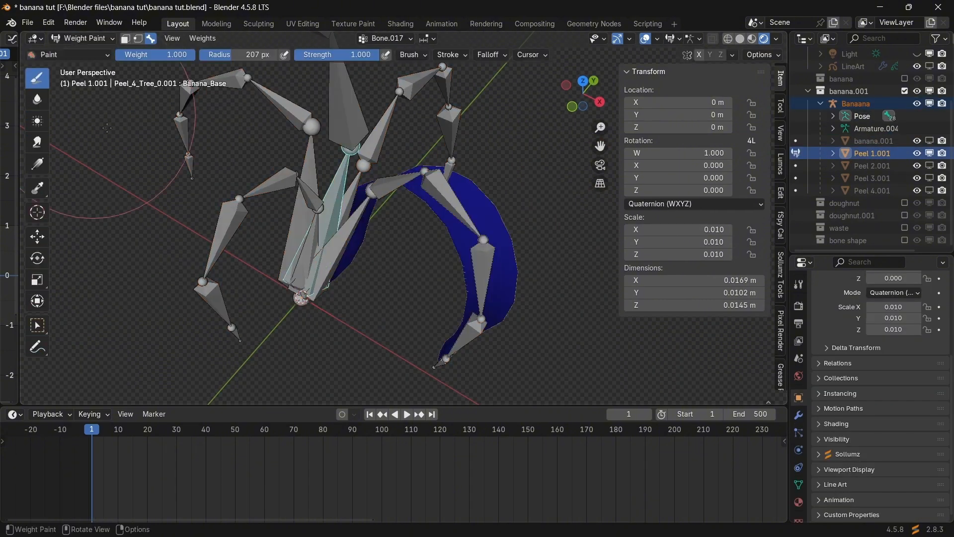
# Select the bones along Peel 1.001 one by one and examine each one's weights on the peel.
pyautogui.keyDown('alt'); pyautogui.click(343, 248); pyautogui.keyUp('alt')
pyautogui.moveTo(348, 298); pyautogui.dragTo(358, 268, button='middle')
pyautogui.click(355, 306)
pyautogui.moveTo(355, 306); pyautogui.dragTo(422, 194, button='middle')
pyautogui.keyDown('alt'); pyautogui.click(408, 181); pyautogui.keyUp('alt')
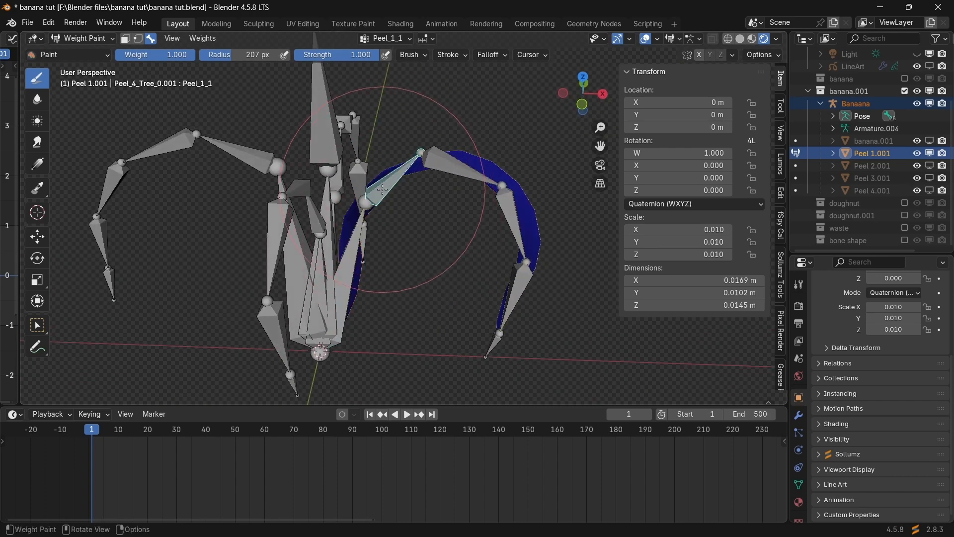
pyautogui.click(413, 185)
pyautogui.keyDown('alt'); pyautogui.click(465, 170); pyautogui.keyUp('alt')
pyautogui.click(472, 173)
pyautogui.moveTo(472, 173)
pyautogui.mouseDown(button='middle')
pyautogui.moveTo(483, 249)
pyautogui.moveTo(437, 256)
pyautogui.moveTo(467, 239)
pyautogui.mouseUp(button='middle')
pyautogui.keyDown('alt'); pyautogui.click(467, 258); pyautogui.keyUp('alt')
pyautogui.click(470, 268)
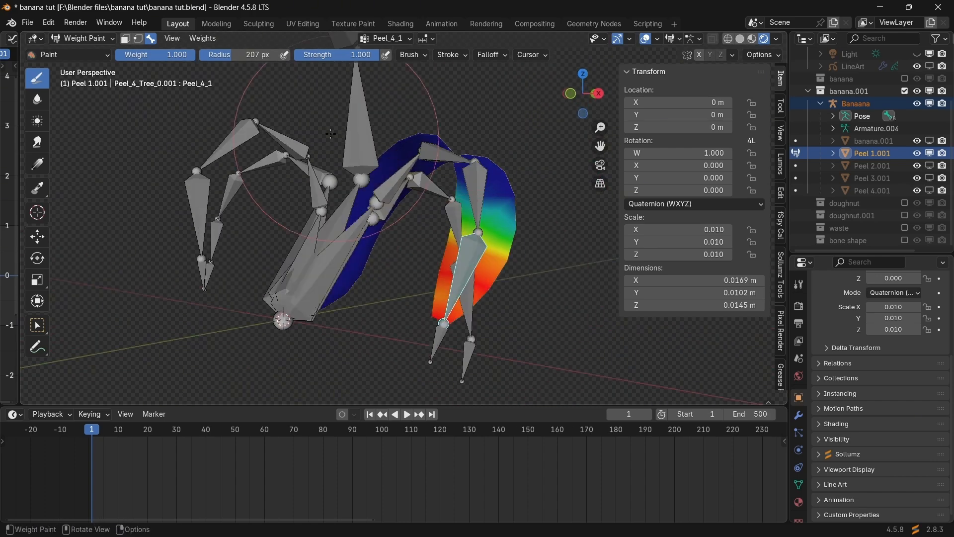
# Normalize all vertex group weights on Peel 1.001 and recheck one of its bones.
pyautogui.click(201, 38)
pyautogui.click(219, 79)
pyautogui.moveTo(348, 189); pyautogui.dragTo(447, 184, button='middle')
pyautogui.keyDown('alt'); pyautogui.click(462, 183); pyautogui.keyUp('alt')
# Show Peel 2.001 instead of Peel 1.001 and put it in Weight Paint mode together with the Banaana armature.
pyautogui.click(83, 38)
pyautogui.click(77, 53)
pyautogui.click(928, 153)
pyautogui.click(928, 166)
pyautogui.click(856, 103)
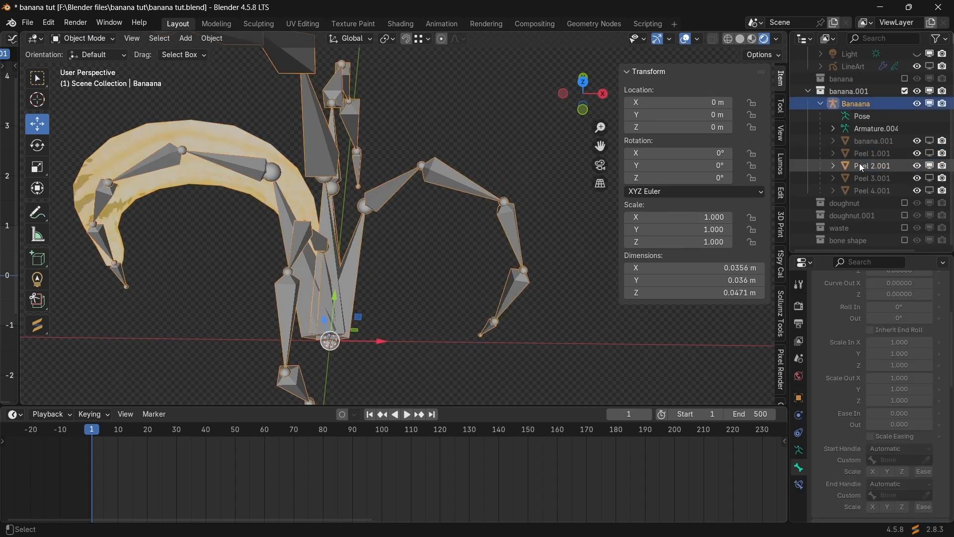
pyautogui.keyDown('ctrl'); pyautogui.click(860, 166); pyautogui.keyUp('ctrl')
pyautogui.click(83, 39)
pyautogui.click(81, 104)
# Select the bones along Peel 2.001 from base to end and examine each one's weights.
pyautogui.moveTo(448, 231); pyautogui.dragTo(314, 248, button='middle')
pyautogui.keyDown('ctrl'); pyautogui.keyDown('shift'); pyautogui.click(308, 251); pyautogui.keyUp('shift'); pyautogui.keyUp('ctrl')
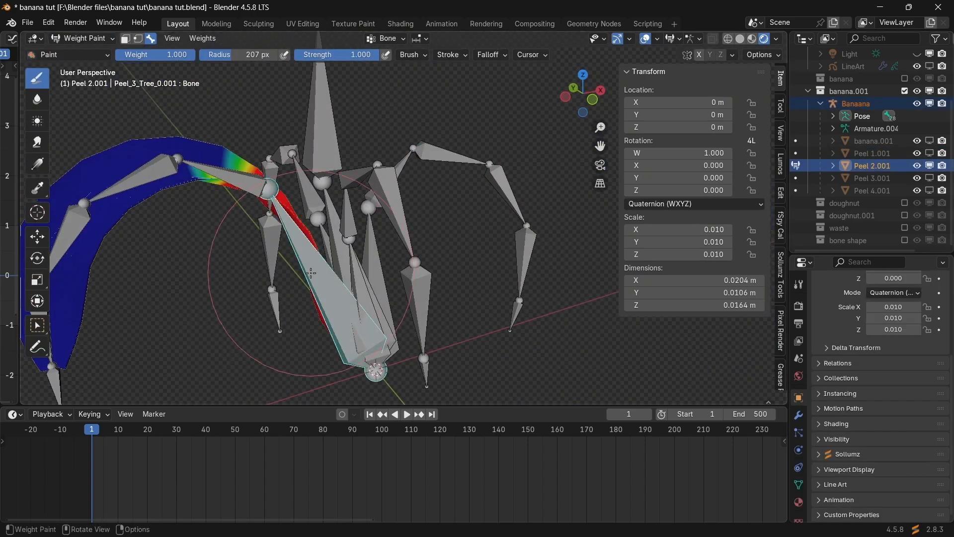
pyautogui.keyDown('ctrl'); pyautogui.keyDown('shift'); pyautogui.click(228, 177); pyautogui.keyUp('shift'); pyautogui.keyUp('ctrl')
pyautogui.keyDown('ctrl'); pyautogui.keyDown('shift'); pyautogui.click(152, 182); pyautogui.keyUp('shift'); pyautogui.keyUp('ctrl')
pyautogui.moveTo(124, 189); pyautogui.dragTo(106, 194, button='middle')
pyautogui.keyDown('ctrl'); pyautogui.keyDown('shift'); pyautogui.click(105, 195); pyautogui.keyUp('shift'); pyautogui.keyUp('ctrl')
pyautogui.keyDown('ctrl'); pyautogui.keyDown('shift'); pyautogui.click(97, 253); pyautogui.keyUp('shift'); pyautogui.keyUp('ctrl')
pyautogui.click(96, 251)
# Normalize all vertex group weights on Peel 2.001 and recheck the bones near its base.
pyautogui.click(202, 38)
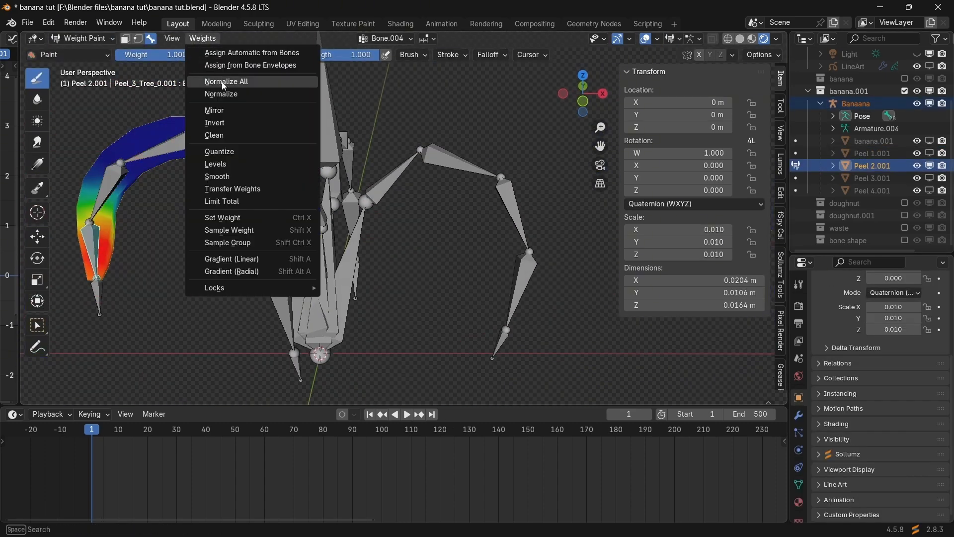
pyautogui.click(219, 81)
pyautogui.keyDown('ctrl'); pyautogui.keyDown('shift'); pyautogui.click(165, 149); pyautogui.keyUp('shift'); pyautogui.keyUp('ctrl')
pyautogui.keyDown('ctrl'); pyautogui.keyDown('shift'); pyautogui.click(243, 156); pyautogui.keyUp('shift'); pyautogui.keyUp('ctrl')
pyautogui.moveTo(249, 209); pyautogui.dragTo(277, 215, button='middle')
# Show Peel 3.001 instead of Peel 2.001 and put it in Weight Paint mode together with the Banaana armature.
pyautogui.click(83, 38)
pyautogui.click(80, 53)
pyautogui.click(928, 166)
pyautogui.click(928, 178)
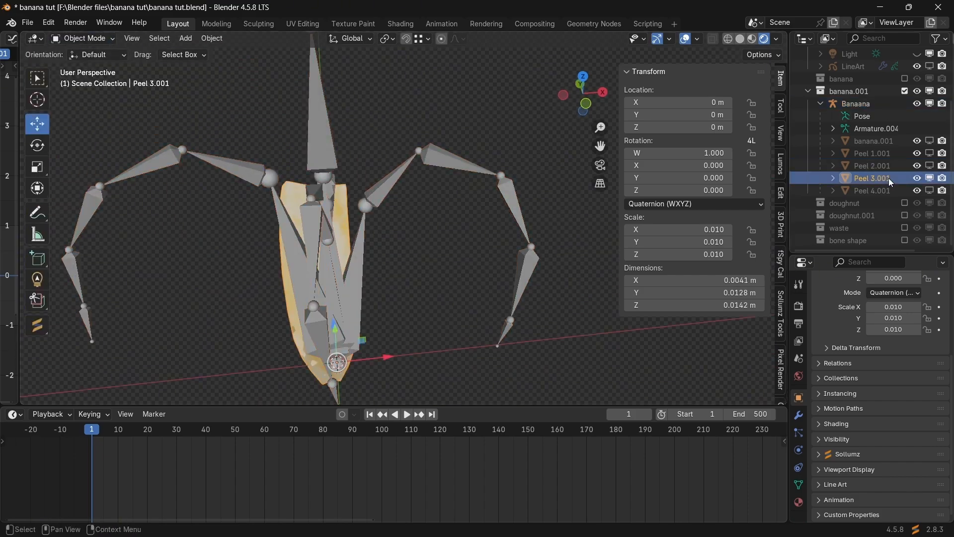
pyautogui.click(856, 103)
pyautogui.keyDown('ctrl'); pyautogui.click(870, 178); pyautogui.keyUp('ctrl')
pyautogui.click(82, 39)
pyautogui.click(81, 106)
# Select the bones along Peel 3.001 from base to end and examine each one's weights.
pyautogui.moveTo(409, 216); pyautogui.dragTo(234, 248, button='middle')
pyautogui.scroll(4, 233, 249)
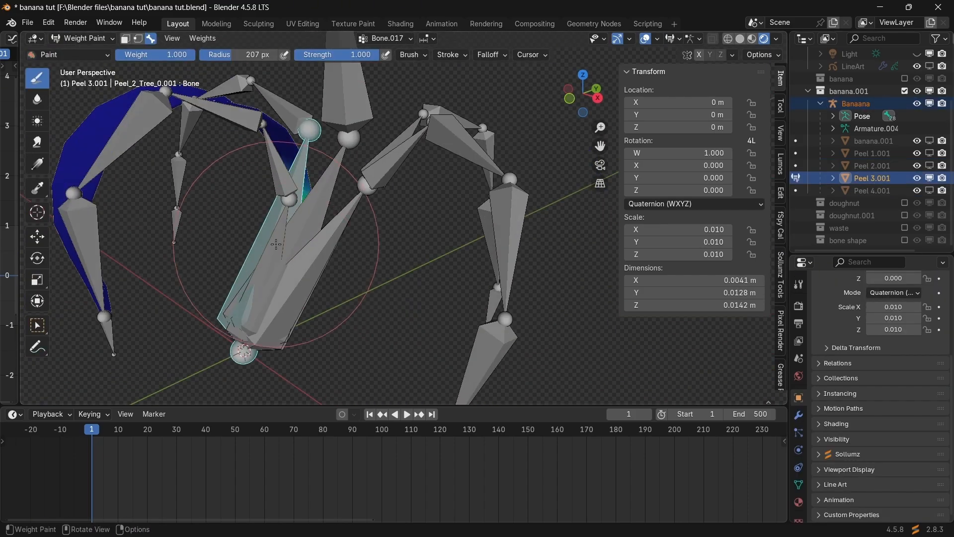
pyautogui.moveTo(288, 164); pyautogui.dragTo(253, 199, button='middle')
pyautogui.keyDown('ctrl'); pyautogui.keyDown('shift'); pyautogui.click(323, 223); pyautogui.keyUp('shift'); pyautogui.keyUp('ctrl')
pyautogui.moveTo(268, 244); pyautogui.dragTo(370, 184, button='middle')
pyautogui.scroll(-3, 360, 213)
pyautogui.keyDown('ctrl'); pyautogui.keyDown('shift'); pyautogui.click(362, 164); pyautogui.keyUp('shift'); pyautogui.keyUp('ctrl')
pyautogui.keyDown('ctrl'); pyautogui.keyDown('shift'); pyautogui.click(333, 131); pyautogui.keyUp('shift'); pyautogui.keyUp('ctrl')
pyautogui.keyDown('ctrl'); pyautogui.keyDown('shift'); pyautogui.click(291, 132); pyautogui.keyUp('shift'); pyautogui.keyUp('ctrl')
pyautogui.keyDown('ctrl'); pyautogui.keyDown('shift'); pyautogui.click(247, 256); pyautogui.keyUp('shift'); pyautogui.keyUp('ctrl')
pyautogui.moveTo(282, 128); pyautogui.dragTo(269, 171, button='middle')
pyautogui.keyDown('ctrl'); pyautogui.keyDown('shift'); pyautogui.click(251, 206); pyautogui.keyUp('shift'); pyautogui.keyUp('ctrl')
# Normalize the bone weights on Peel 3.001 and recheck one of its bones.
pyautogui.click(202, 38)
pyautogui.click(233, 55)
pyautogui.keyDown('ctrl'); pyautogui.keyDown('shift'); pyautogui.click(331, 134); pyautogui.keyUp('shift'); pyautogui.keyUp('ctrl')
# Show only Peel 4.001 and put it in Weight Paint mode together with the Banaana armature.
pyautogui.click(797, 178)
pyautogui.click(872, 190)
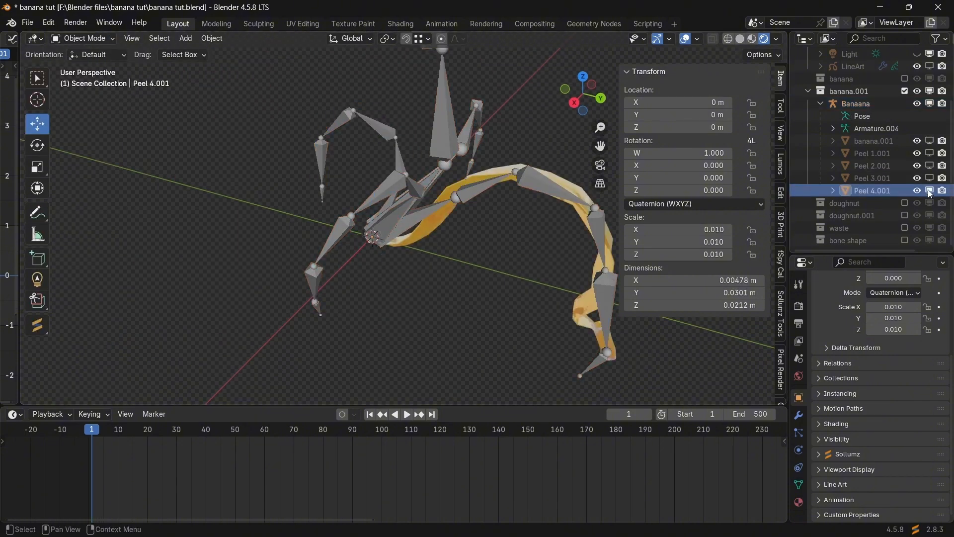
pyautogui.click(83, 39)
pyautogui.click(84, 107)
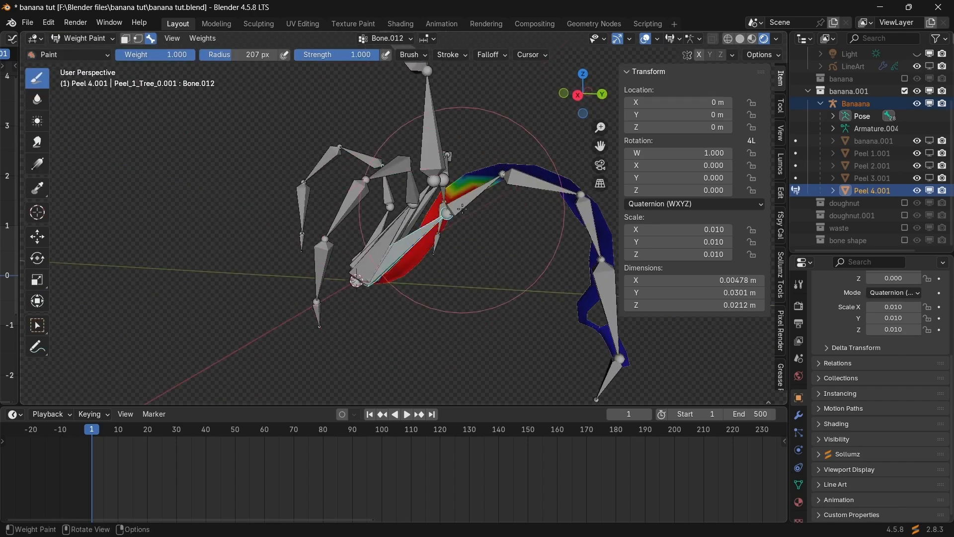
# Go through the bones along Peel 4.001 and paint Bone.016's weight at 1.000 near the peel's end.
pyautogui.keyDown('ctrl'); pyautogui.keyDown('shift'); pyautogui.click(545, 185); pyautogui.keyUp('shift'); pyautogui.keyUp('ctrl')
pyautogui.keyDown('shift'); pyautogui.moveTo(544, 184); pyautogui.dragTo(438, 165, button='middle'); pyautogui.keyUp('shift')
pyautogui.keyDown('ctrl'); pyautogui.keyDown('shift'); pyautogui.click(455, 211); pyautogui.keyUp('shift'); pyautogui.keyUp('ctrl')
pyautogui.keyDown('ctrl'); pyautogui.keyDown('shift'); pyautogui.click(461, 286); pyautogui.keyUp('shift'); pyautogui.keyUp('ctrl')
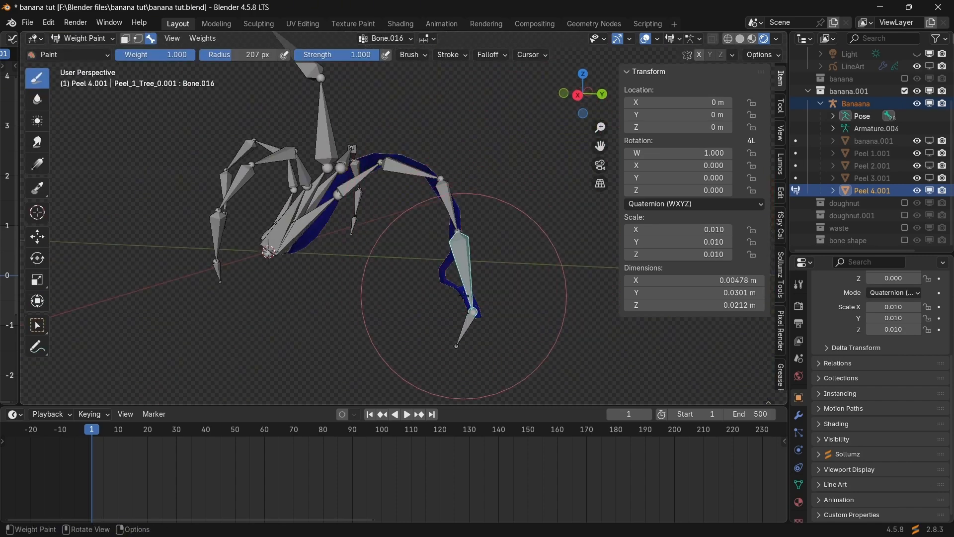
pyautogui.moveTo(464, 296); pyautogui.dragTo(452, 263)
pyautogui.moveTo(452, 263); pyautogui.dragTo(439, 260, button='middle')
# Normalize all vertex group weights on Peel 4.001 and recheck its bones, including Bone.013.
pyautogui.click(202, 38)
pyautogui.click(218, 83)
pyautogui.keyDown('ctrl'); pyautogui.keyDown('shift'); pyautogui.click(421, 187); pyautogui.keyUp('shift'); pyautogui.keyUp('ctrl')
pyautogui.moveTo(421, 187)
pyautogui.mouseDown(button='middle')
pyautogui.moveTo(300, 300)
pyautogui.moveTo(363, 248)
pyautogui.mouseUp(button='middle')
pyautogui.keyDown('ctrl'); pyautogui.keyDown('shift'); pyautogui.click(293, 300); pyautogui.keyUp('shift'); pyautogui.keyUp('ctrl')
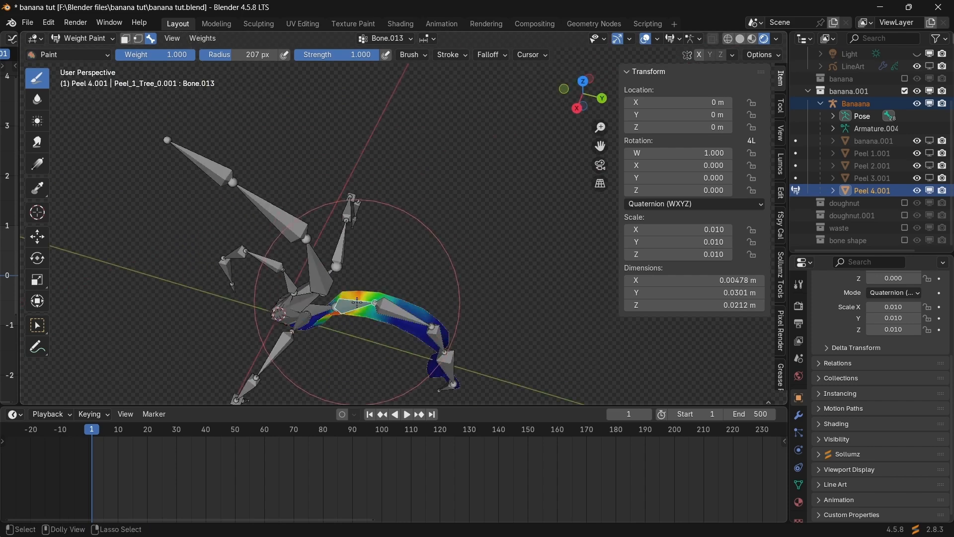
pyautogui.keyDown('ctrl'); pyautogui.keyDown('shift'); pyautogui.click(356, 305); pyautogui.keyUp('shift'); pyautogui.keyUp('ctrl')
pyautogui.moveTo(356, 305); pyautogui.dragTo(397, 271, button='middle')
# Leave Weight Paint mode, show the banana and all peels again, and switch the Banaana armature to Pose Mode.
pyautogui.click(82, 39)
pyautogui.click(83, 52)
pyautogui.click(529, 222)
pyautogui.moveTo(929, 178); pyautogui.dragTo(929, 140)
pyautogui.click(855, 103)
pyautogui.moveTo(438, 198); pyautogui.dragTo(484, 199, button='middle')
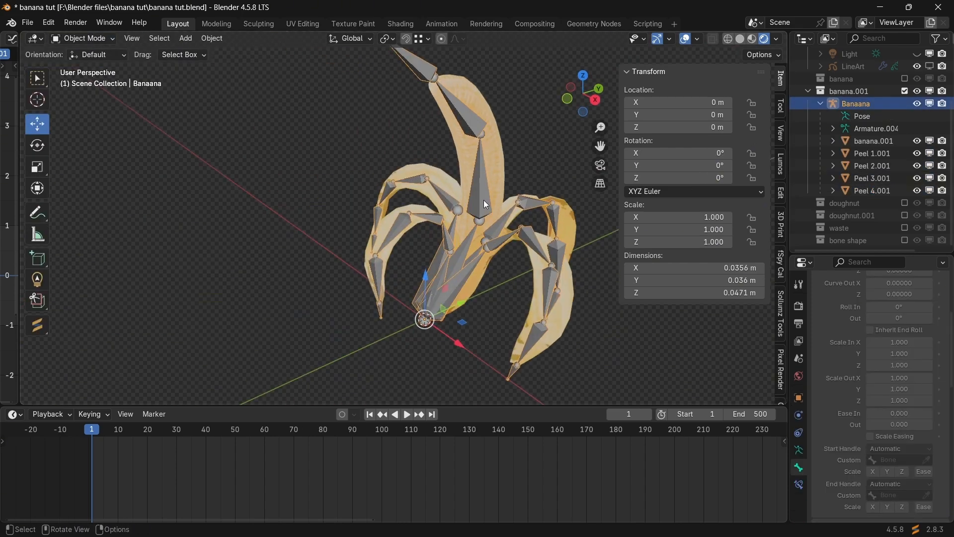
pyautogui.click(104, 39)
pyautogui.click(102, 81)
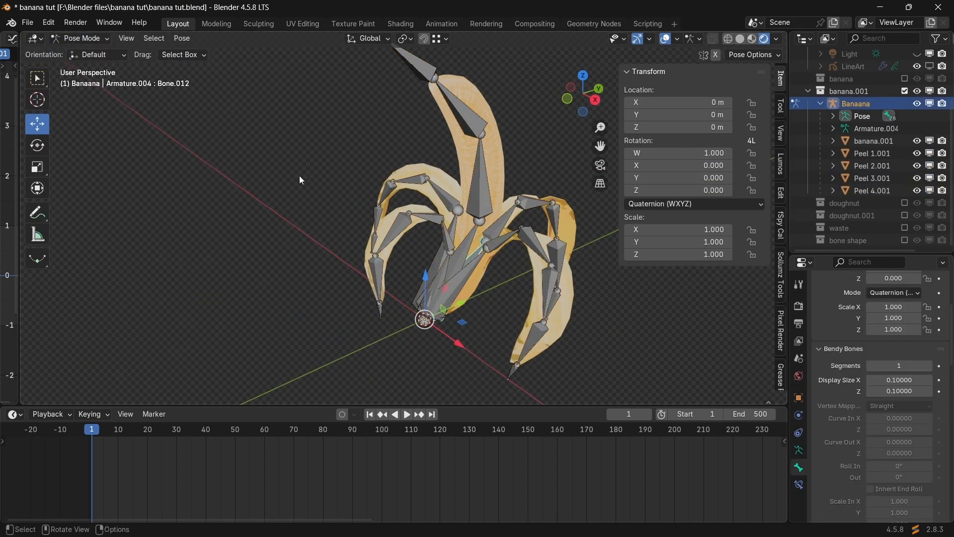
# Select end bone Bone.005 and then Bone.004, and add a constraint on Bone.004 that targets Bone.005.
pyautogui.moveTo(299, 175); pyautogui.dragTo(520, 188, button='middle')
pyautogui.click(184, 304)
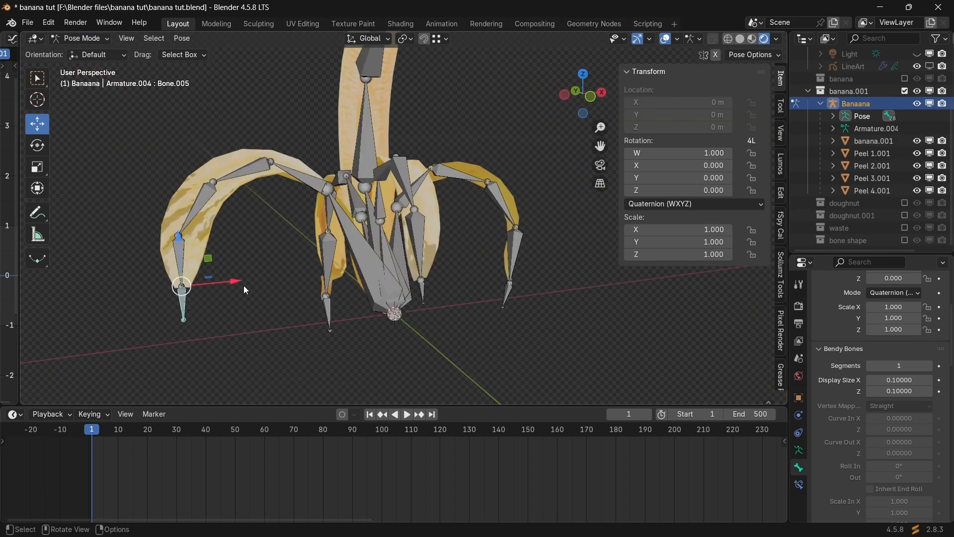
pyautogui.moveTo(271, 281); pyautogui.dragTo(247, 288, button='middle')
pyautogui.keyDown('shift'); pyautogui.moveTo(187, 266); pyautogui.dragTo(259, 280, button='middle'); pyautogui.keyUp('shift')
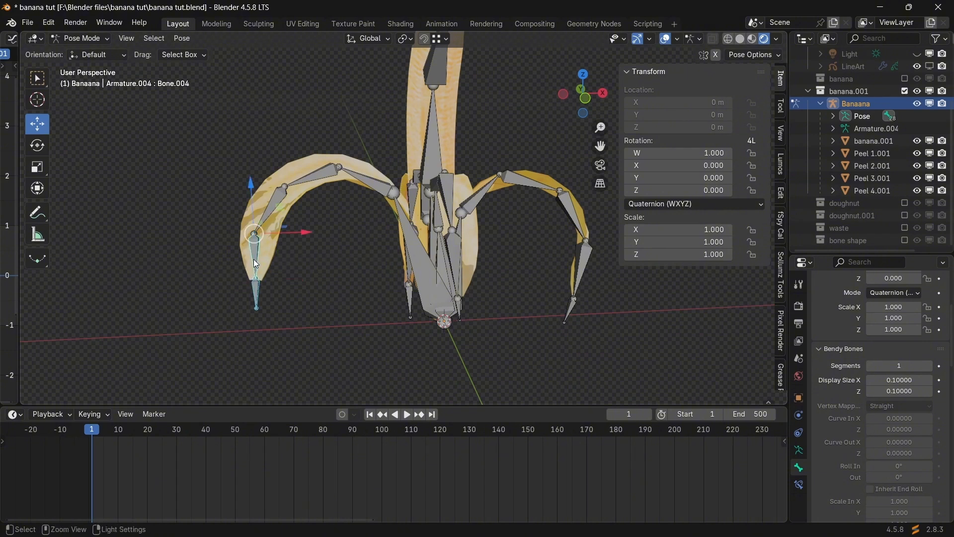
pyautogui.hotkey('ctrl', 'shift', 'c')
pyautogui.click(290, 291)
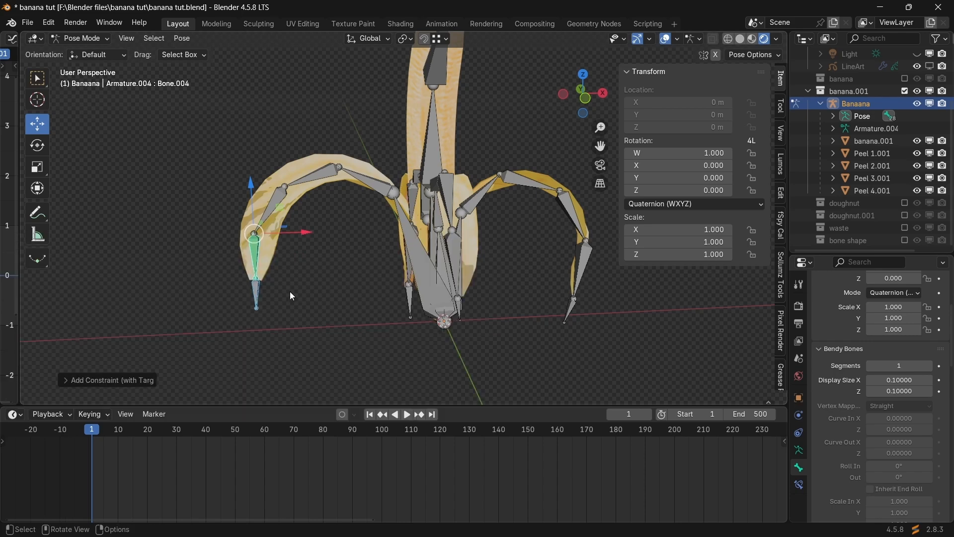
# Add constraints up the same peel chain, with Bone.003 targeting Bone.004 and Bone.002 targeting Bone.003.
pyautogui.hotkey('ctrl', 'shift', 'c')
pyautogui.click(266, 213)
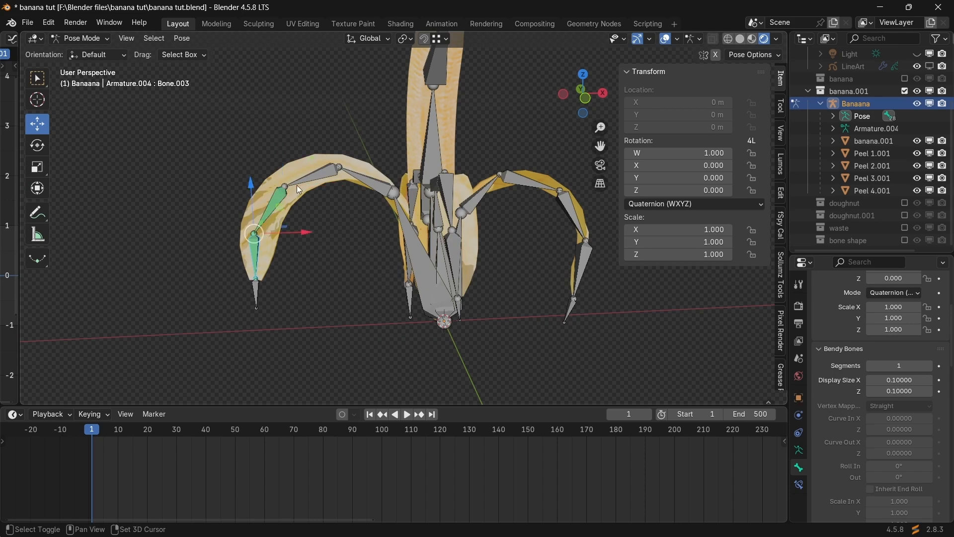
pyautogui.click(310, 182)
pyautogui.click(273, 199)
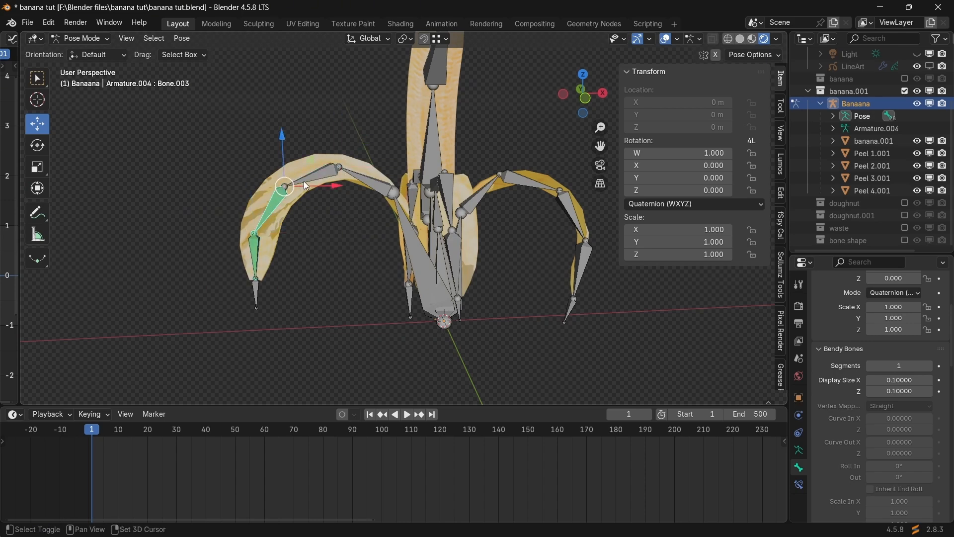
pyautogui.keyDown('shift'); pyautogui.click(304, 180); pyautogui.keyUp('shift')
pyautogui.hotkey('ctrl', 'shift', 'c')
pyautogui.click(305, 179)
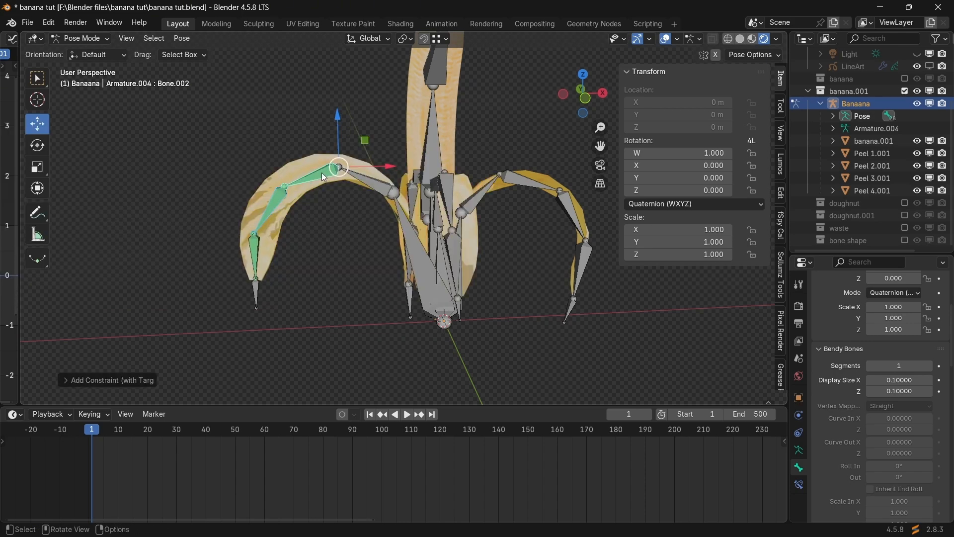
# Add a constraint on Bone.001 that targets Bone.002.
pyautogui.click(367, 180)
pyautogui.hotkey('ctrl', 'shift', 'c')
pyautogui.click(367, 180)
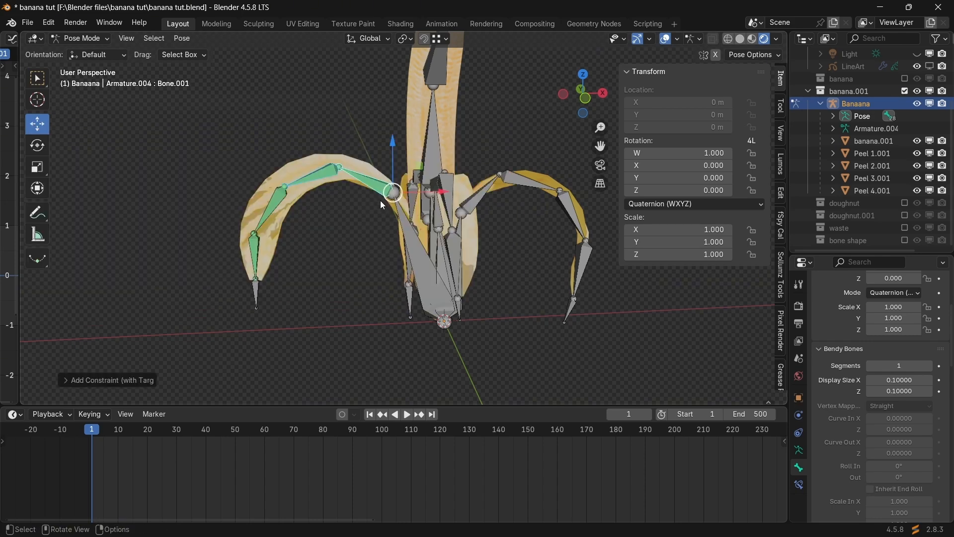
# Add a Damped Track constraint to the first peel's base bone, Bone, targeting Bone.001.
pyautogui.click(371, 185)
pyautogui.click(410, 235)
pyautogui.moveTo(410, 234); pyautogui.dragTo(205, 322, button='middle')
pyautogui.hotkey('ctrl', 'shift', 'c')
pyautogui.click(362, 258)
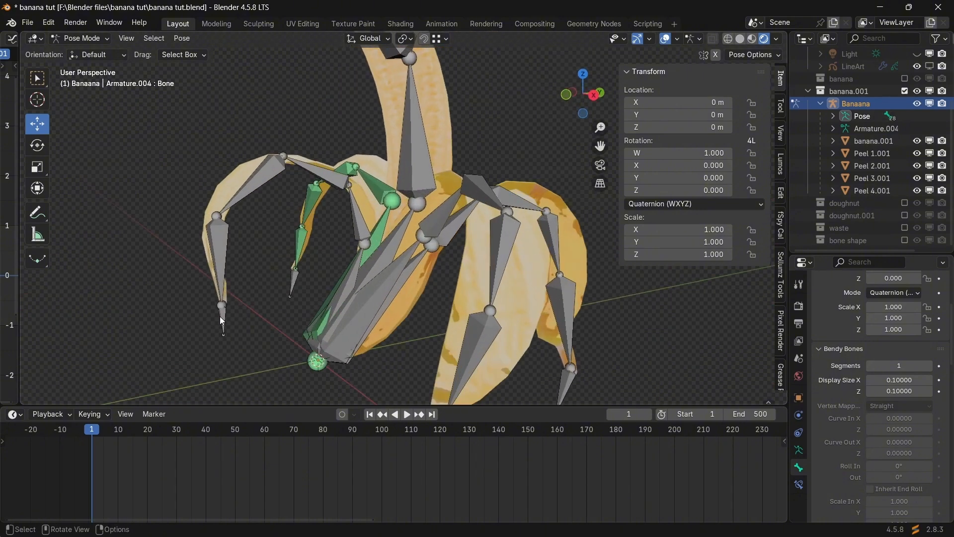
# Add Damped Track constraints at the second peel's lower end, including Bone.009 targeting Bone.010, undoing the mistaken Copy Rotation constraint.
pyautogui.click(226, 261)
pyautogui.hotkey('ctrl', 'shift', 'c')
pyautogui.click(269, 252)
pyautogui.keyDown('shift'); pyautogui.click(251, 185); pyautogui.keyUp('shift')
pyautogui.hotkey('ctrl', 'shift', 'c')
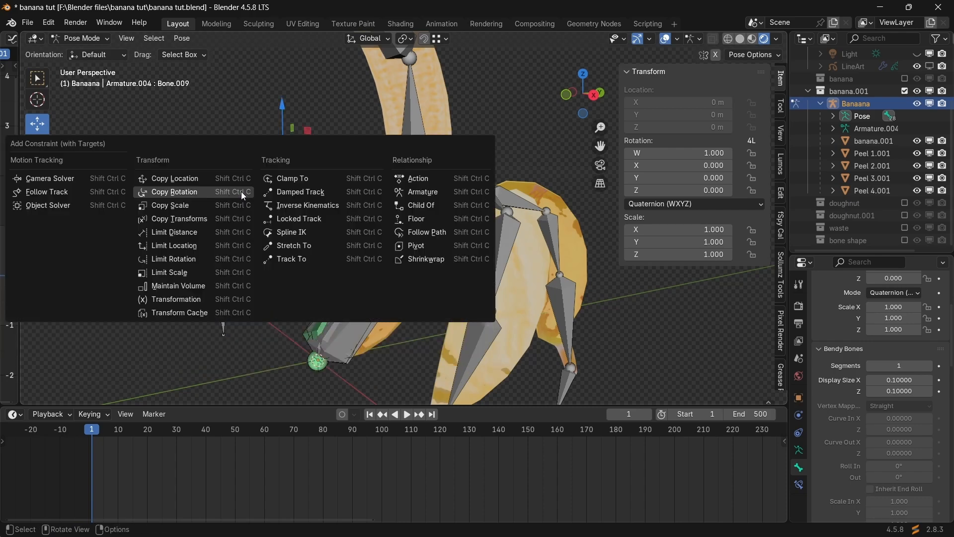
pyautogui.click(242, 194)
pyautogui.hotkey('ctrl', 'z')
pyautogui.hotkey('ctrl', 'shift', 'c')
pyautogui.click(293, 192)
# Add Damped Track constraints to the next two bones up the second peel, each targeting the following bone toward the tip.
pyautogui.click(273, 169)
pyautogui.keyDown('shift'); pyautogui.click(303, 165); pyautogui.keyUp('shift')
pyautogui.hotkey('ctrl', 'shift', 'c')
pyautogui.click(294, 173)
pyautogui.click(318, 171)
pyautogui.keyDown('shift'); pyautogui.click(356, 217); pyautogui.keyUp('shift')
pyautogui.moveTo(356, 216); pyautogui.dragTo(209, 233, button='middle')
pyautogui.hotkey('ctrl', 'shift', 'c')
pyautogui.click(198, 229)
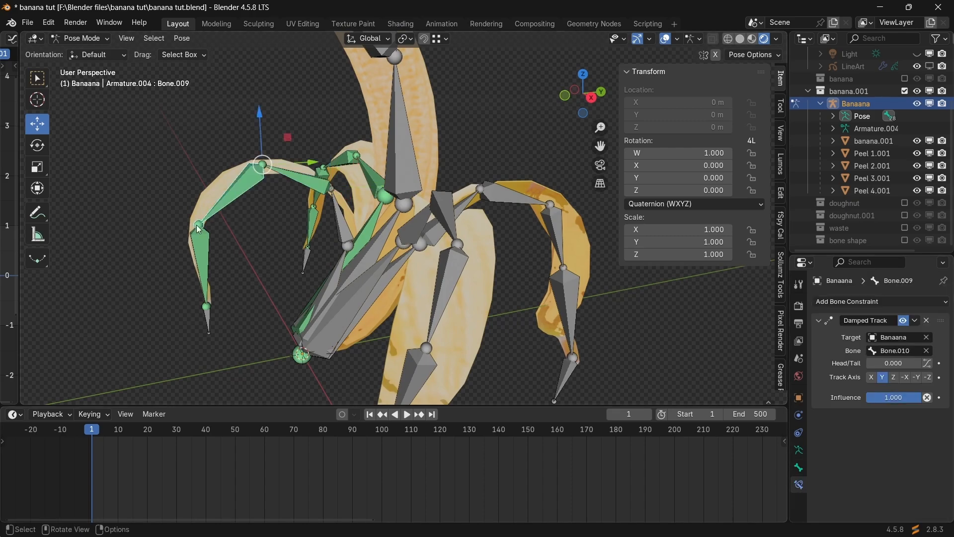
# Finish the second peel's chain with a Damped Track constraint on base bone Bone.006 targeting Bone.007.
pyautogui.keyDown('shift'); pyautogui.click(336, 219); pyautogui.keyUp('shift')
pyautogui.hotkey('ctrl', 'shift', 'c')
pyautogui.moveTo(336, 220); pyautogui.dragTo(322, 282, button='middle')
pyautogui.keyDown('shift'); pyautogui.click(322, 282); pyautogui.keyUp('shift')
pyautogui.hotkey('ctrl', 'shift', 'c')
pyautogui.click(463, 267)
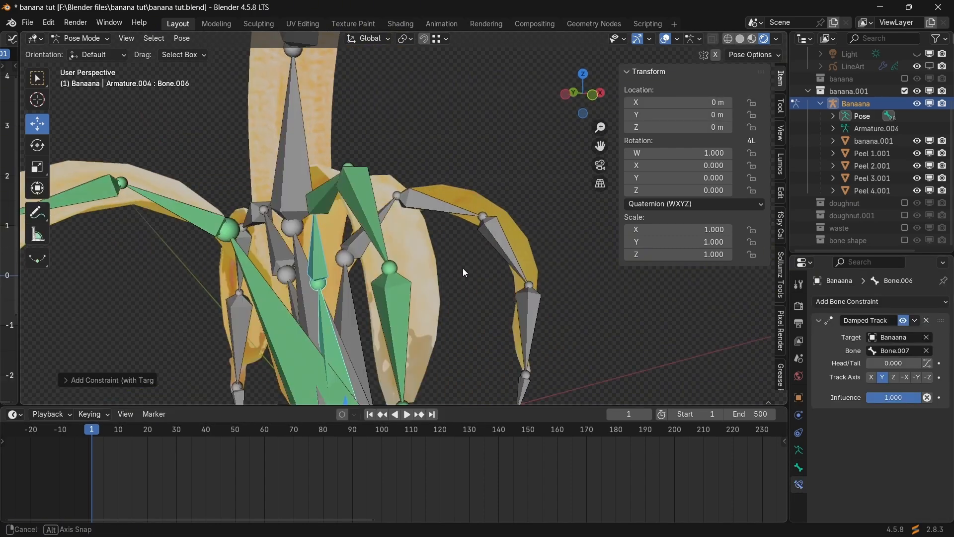
# Add Damped Track constraints to the upper bones of the Peel 1 chain, ending with Peel_Base_1 targeting Peel_1_1.
pyautogui.moveTo(463, 267); pyautogui.dragTo(477, 350, button='middle')
pyautogui.click(451, 205)
pyautogui.keyDown('shift'); pyautogui.click(394, 215); pyautogui.keyUp('shift')
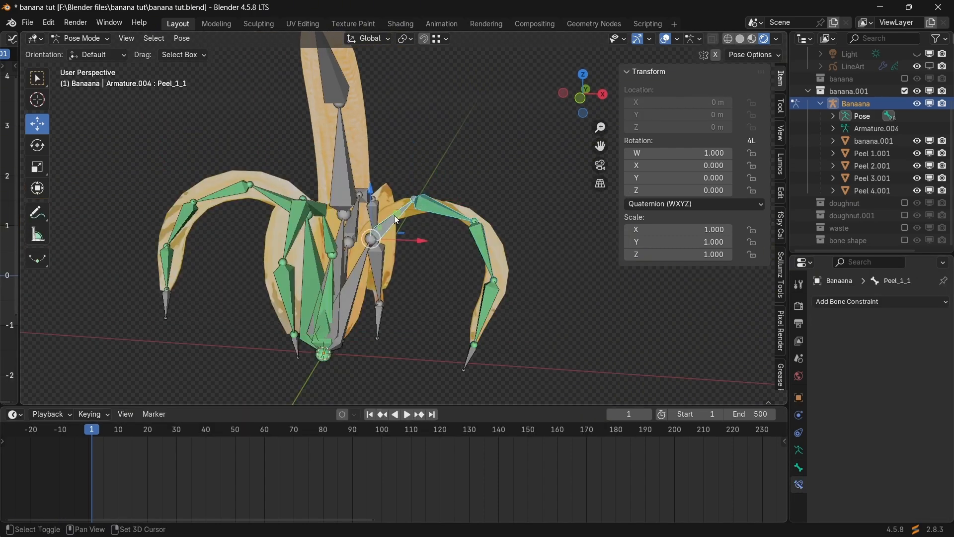
pyautogui.hotkey('ctrl', 'shift', 'c')
pyautogui.moveTo(394, 215); pyautogui.dragTo(419, 262, button='middle')
pyautogui.click(395, 218)
pyautogui.click(420, 262)
pyautogui.keyDown('shift'); pyautogui.click(389, 216); pyautogui.keyUp('shift')
pyautogui.hotkey('ctrl', 'shift', 'c')
# Add Damped Track constraints along the remaining peel chain, up to base bone Bone.012 targeting Bone.013.
pyautogui.moveTo(389, 216); pyautogui.dragTo(434, 290, button='middle')
pyautogui.keyDown('shift'); pyautogui.click(523, 308); pyautogui.keyUp('shift')
pyautogui.hotkey('ctrl', 'shift', 'c')
pyautogui.click(523, 308)
pyautogui.keyDown('shift'); pyautogui.click(474, 181); pyautogui.keyUp('shift')
pyautogui.hotkey('ctrl', 'shift', 'c')
# Add Damped Track constraints down the central banana chain, with Banana_2 targeting Banana_extrude and Banana_Base targeting Banana_1.
pyautogui.moveTo(474, 181); pyautogui.dragTo(444, 229, button='middle')
pyautogui.click(333, 213)
pyautogui.hotkey('ctrl', 'shift', 'c')
pyautogui.keyDown('shift'); pyautogui.click(368, 174); pyautogui.keyUp('shift')
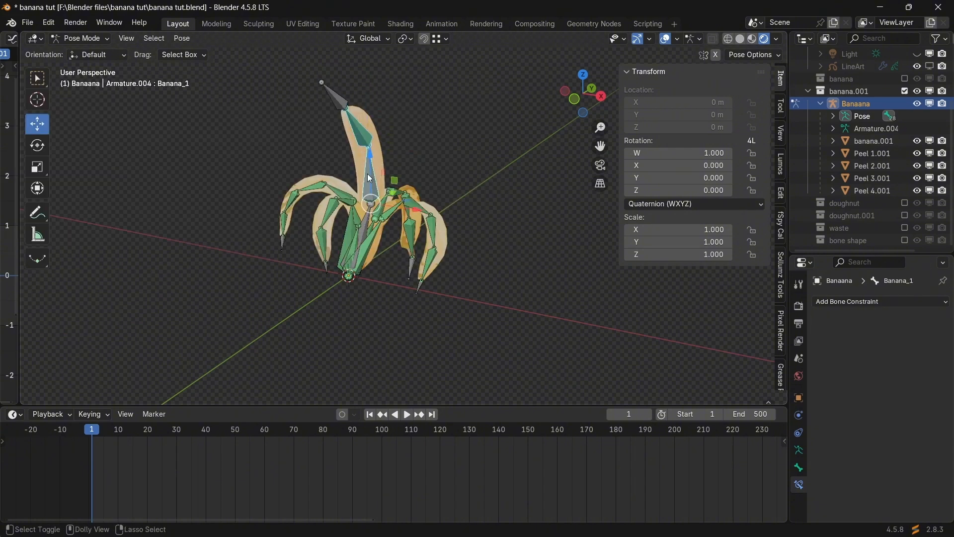
pyautogui.hotkey('ctrl', 'shift', 'c')
pyautogui.click(367, 222)
# With all bones selected, set Banana_Base's Damped Track influence to 0.9 and copy the value to every selected bone.
pyautogui.moveTo(398, 260); pyautogui.dragTo(537, 263, button='middle')
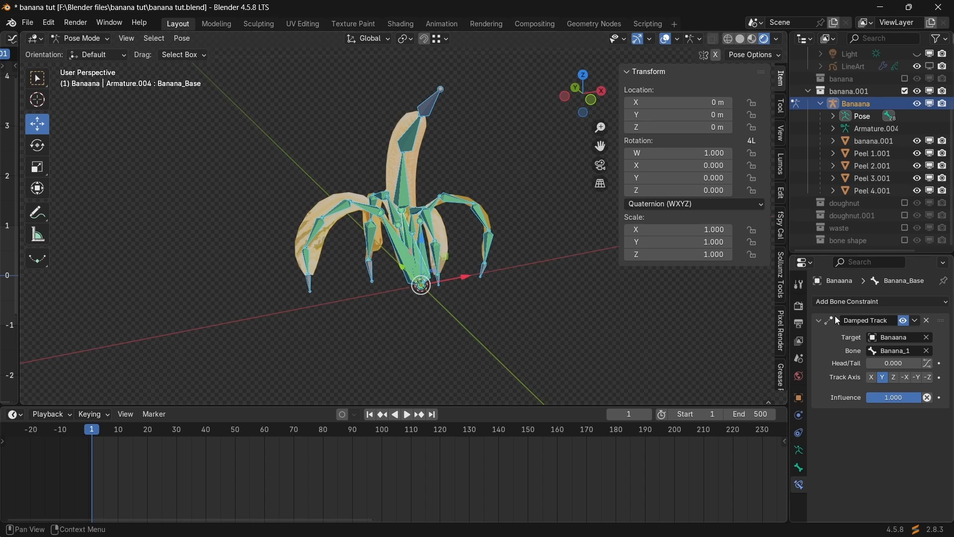
pyautogui.click(891, 400)
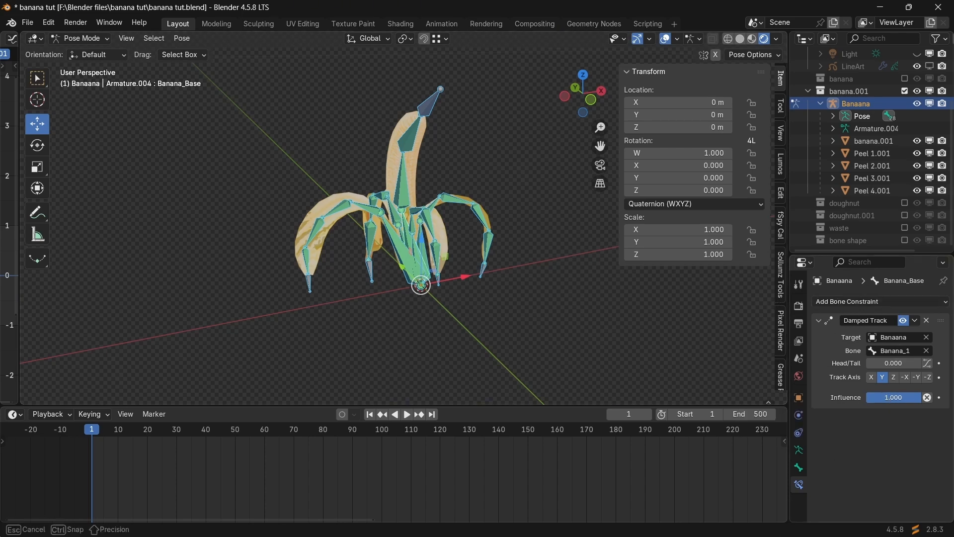
pyautogui.rightClick(890, 397)
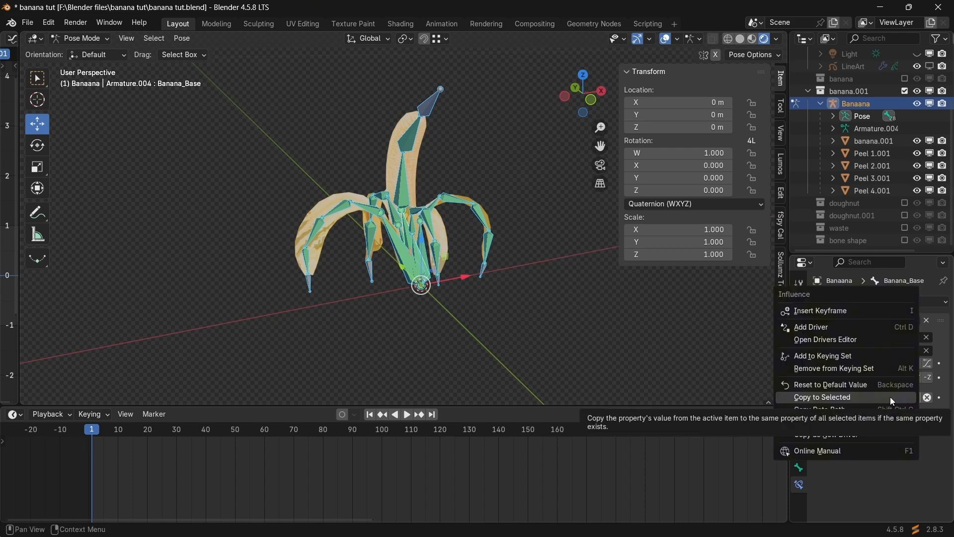
pyautogui.click(890, 396)
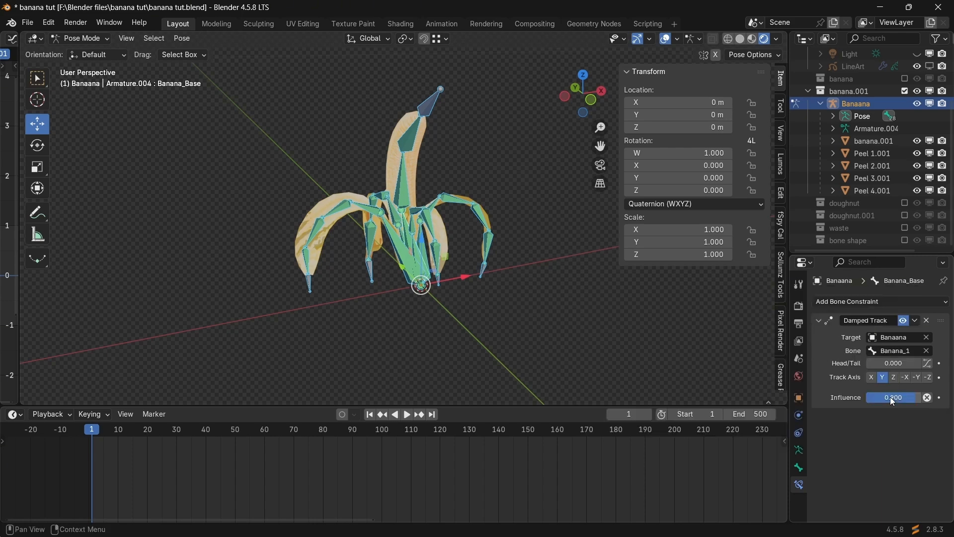
pyautogui.click(390, 300)
# Check the Damped Track influence on several peel bones, including Bone.003, Bone.001 and Peel_Base_1.
pyautogui.click(323, 218)
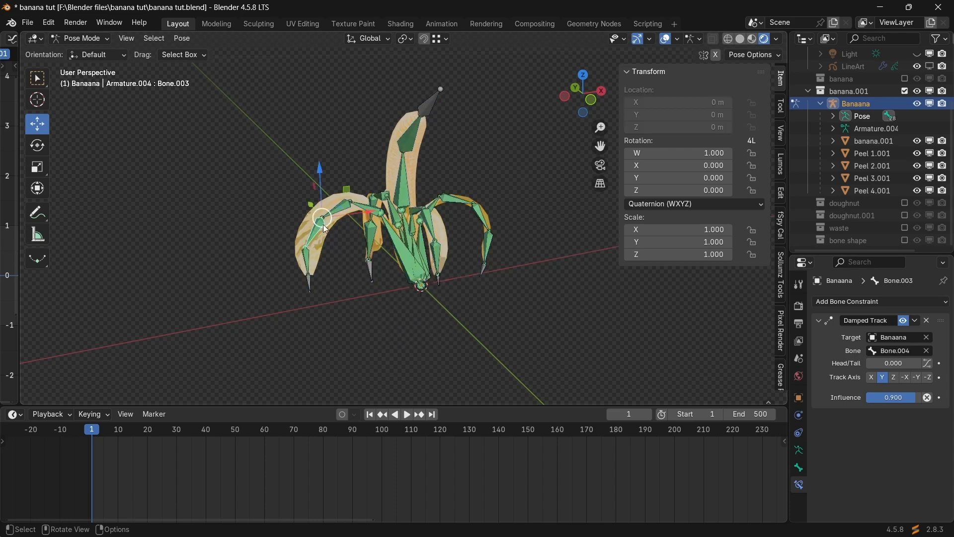
pyautogui.click(357, 207)
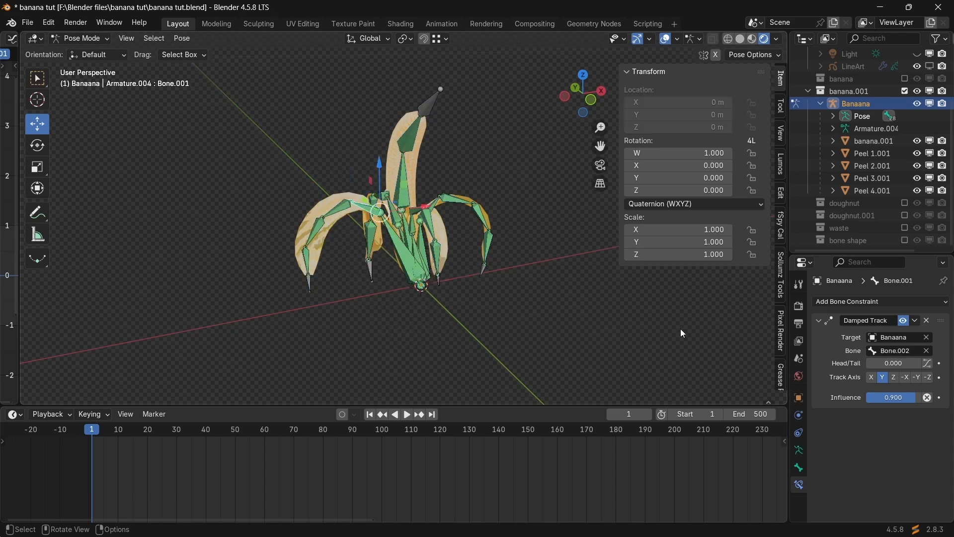
pyautogui.moveTo(568, 297); pyautogui.dragTo(444, 280, button='middle')
pyautogui.scroll(5, 377, 217)
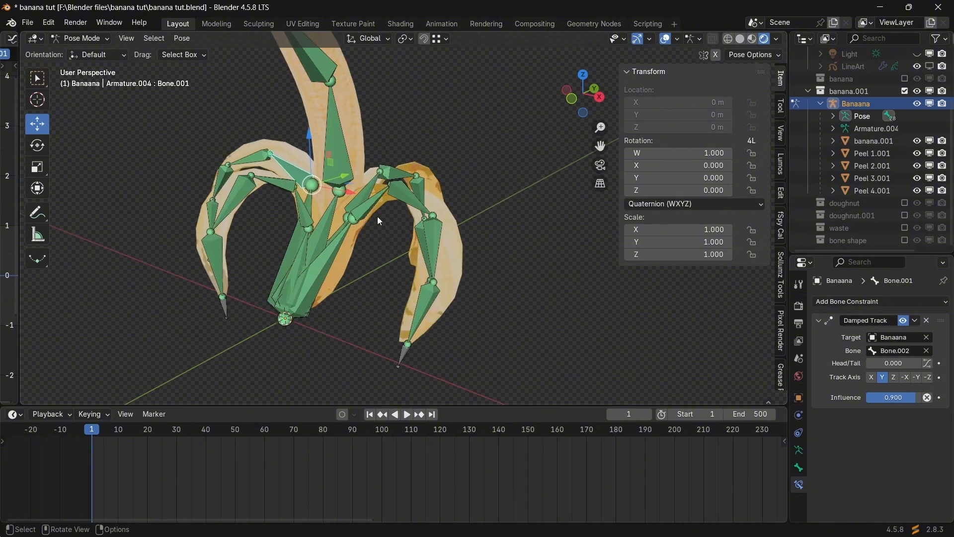
pyautogui.click(401, 192)
pyautogui.moveTo(401, 192); pyautogui.dragTo(423, 266, button='middle')
pyautogui.click(403, 268)
pyautogui.moveTo(445, 300); pyautogui.dragTo(350, 260, button='middle')
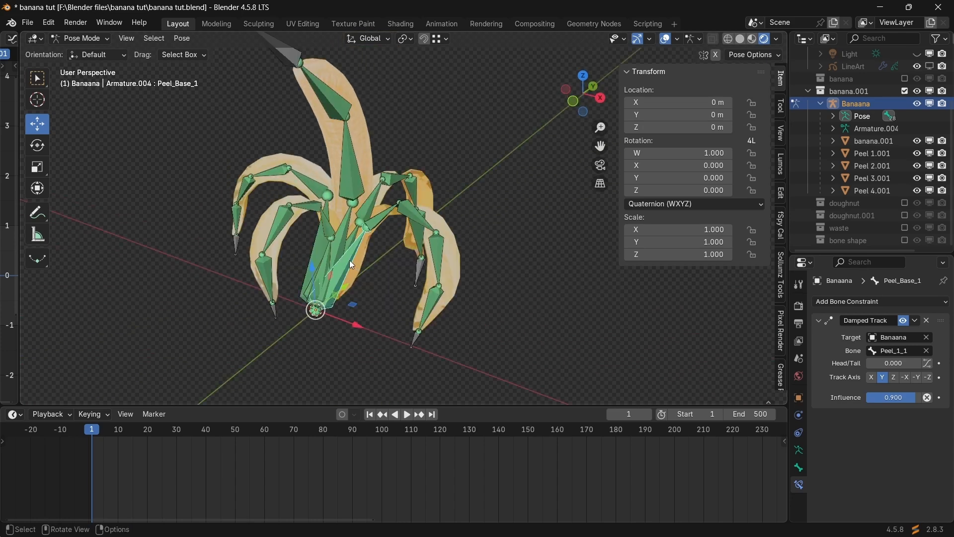
# Set the Damped Track influence to 0 on the peel base bones Bone.012 and Peel_Base_1.
pyautogui.click(350, 260)
pyautogui.scroll(6, 389, 261)
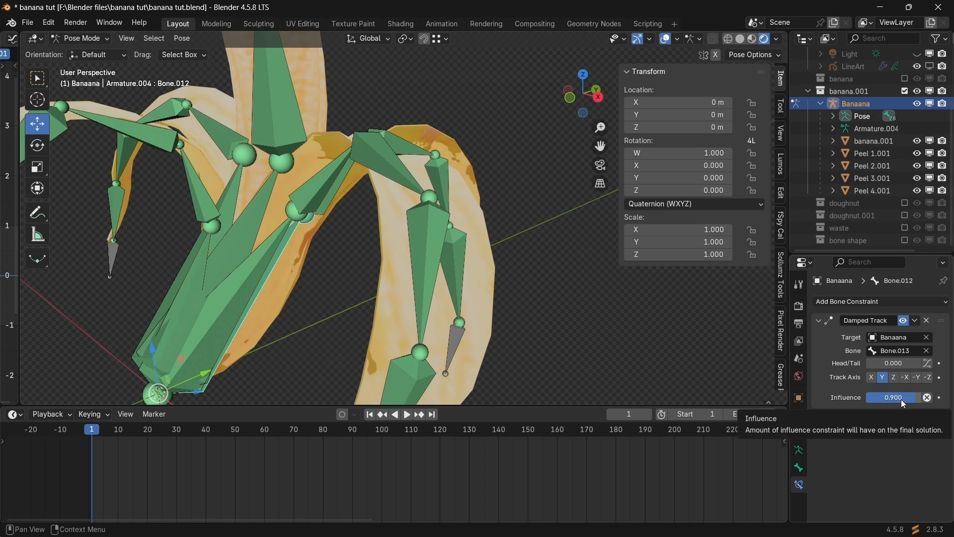
pyautogui.moveTo(902, 399); pyautogui.dragTo(867, 399)
pyautogui.moveTo(318, 293); pyautogui.dragTo(361, 291, button='middle')
pyautogui.click(350, 296)
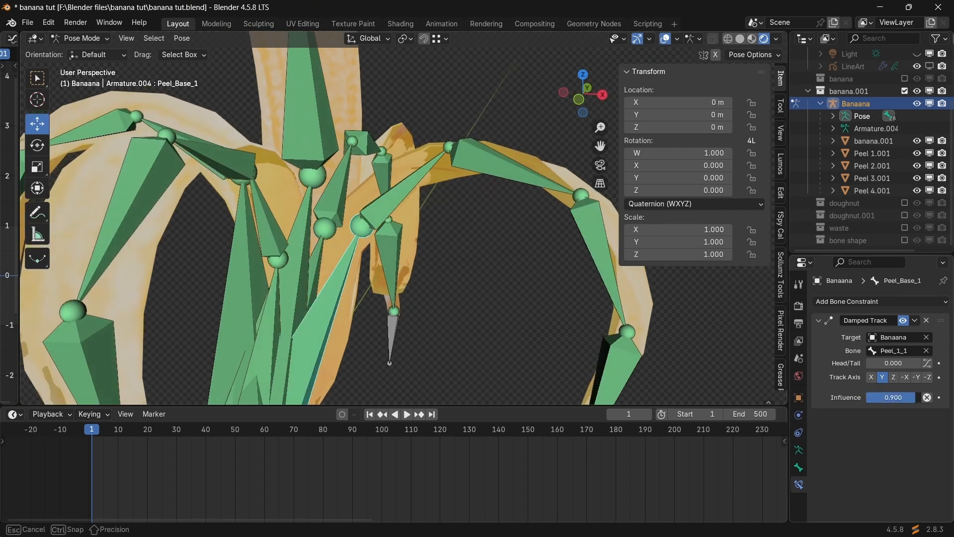
pyautogui.moveTo(893, 397); pyautogui.dragTo(867, 397)
# Set the Damped Track influence to 0 on the other two peel base bones, Bone and Bone.006.
pyautogui.moveTo(546, 323); pyautogui.dragTo(413, 315, button='middle')
pyautogui.click(356, 334)
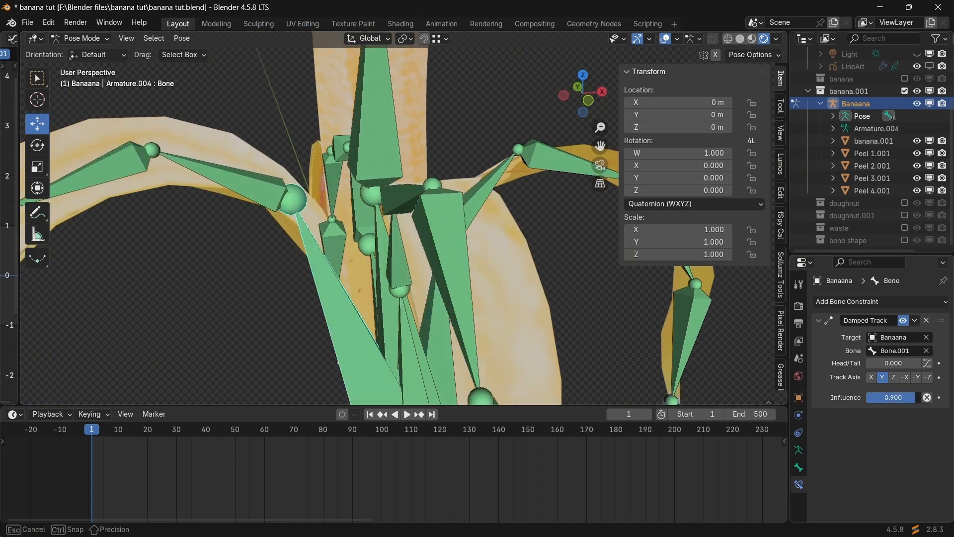
pyautogui.moveTo(893, 397); pyautogui.dragTo(867, 397)
pyautogui.moveTo(696, 345); pyautogui.dragTo(476, 321, button='middle')
pyautogui.click(476, 321)
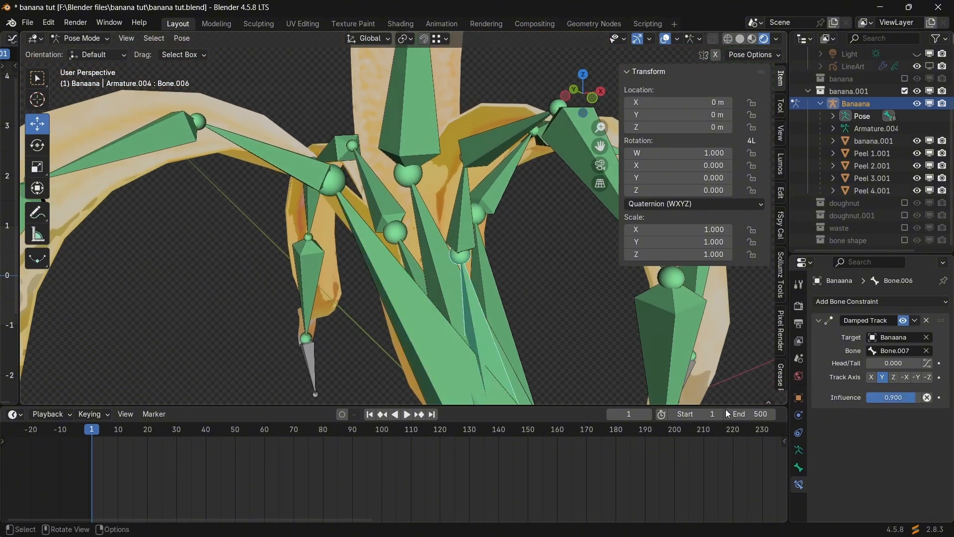
pyautogui.moveTo(893, 397); pyautogui.dragTo(867, 397)
pyautogui.click(445, 289)
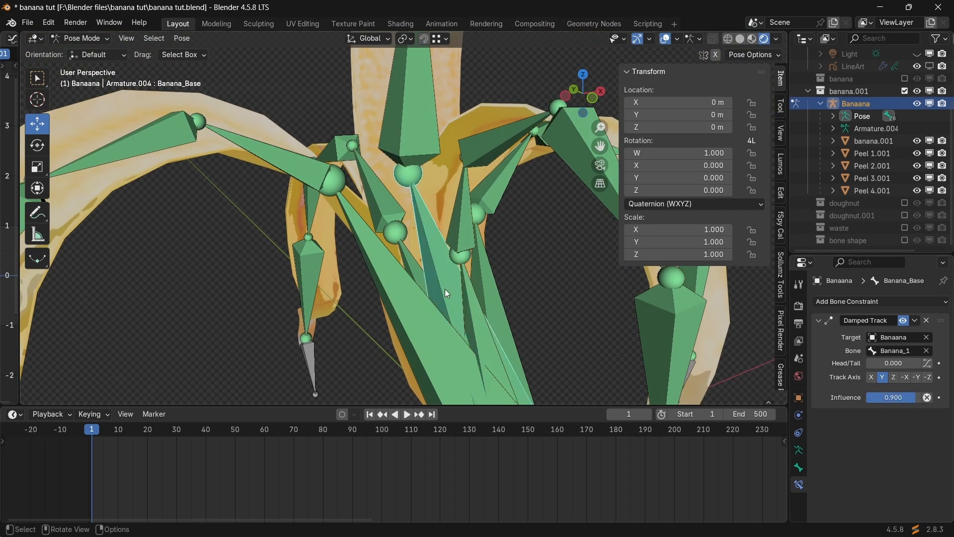
pyautogui.moveTo(445, 289); pyautogui.dragTo(421, 306, button='middle')
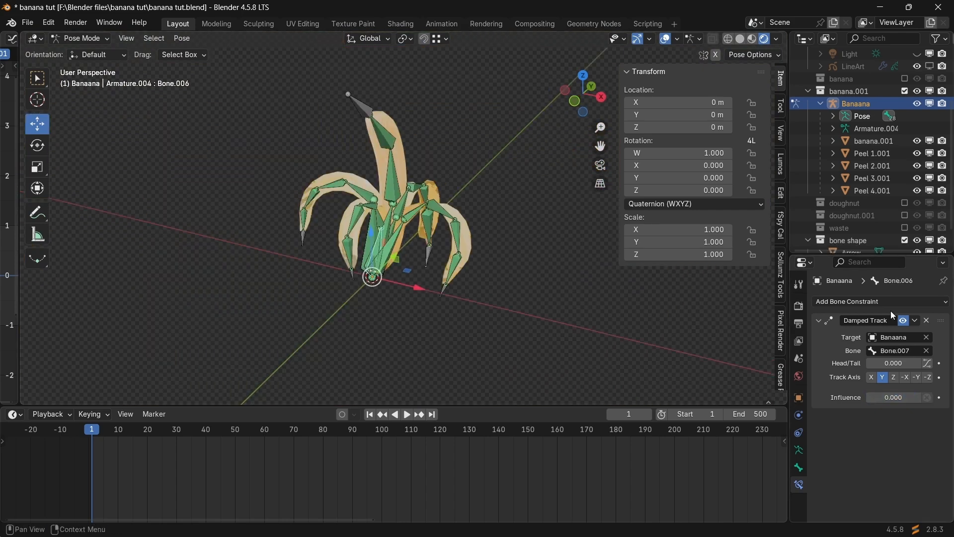
# Assign the Circle object from the bone shape collection as the custom shape of bone Banana_2.
pyautogui.scroll(-2, 875, 216)
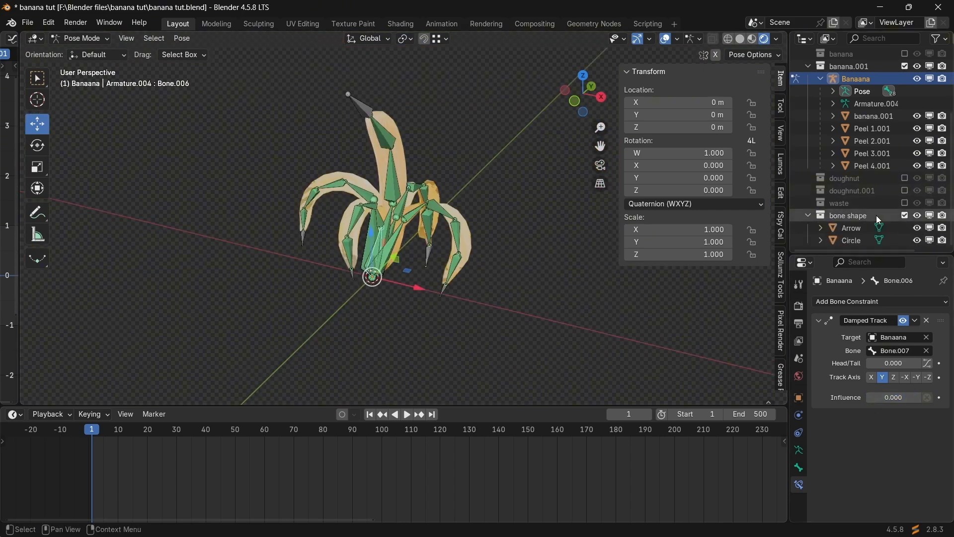
pyautogui.click(851, 240)
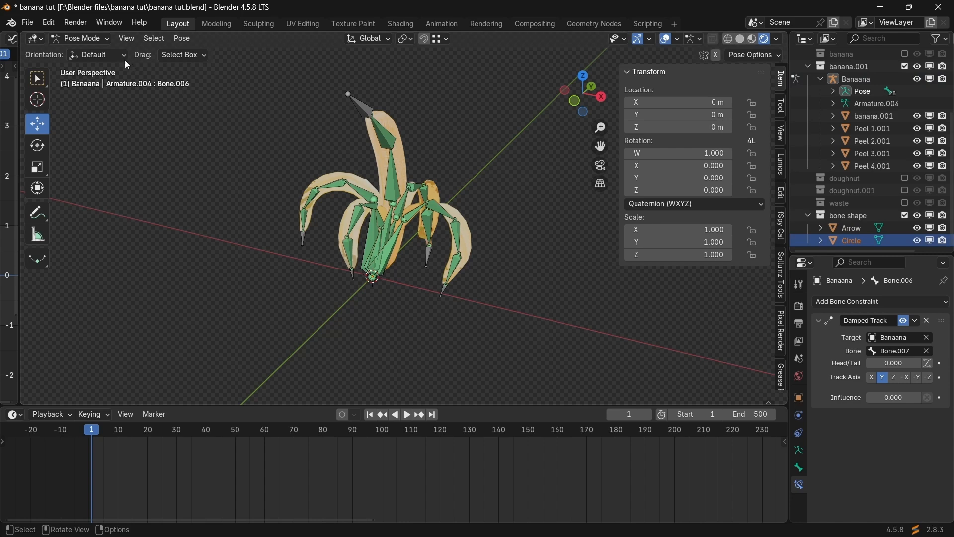
pyautogui.click(393, 169)
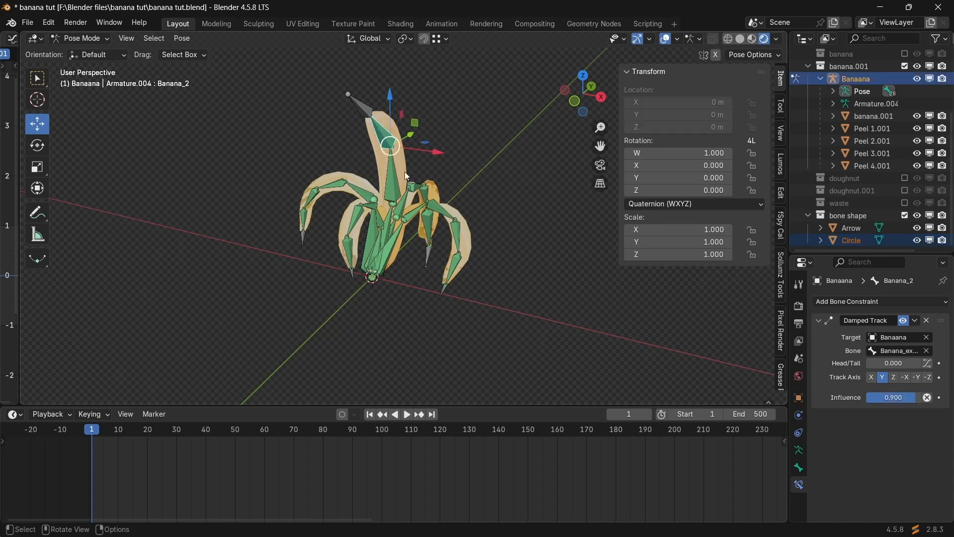
pyautogui.click(799, 468)
pyautogui.scroll(-10, 863, 476)
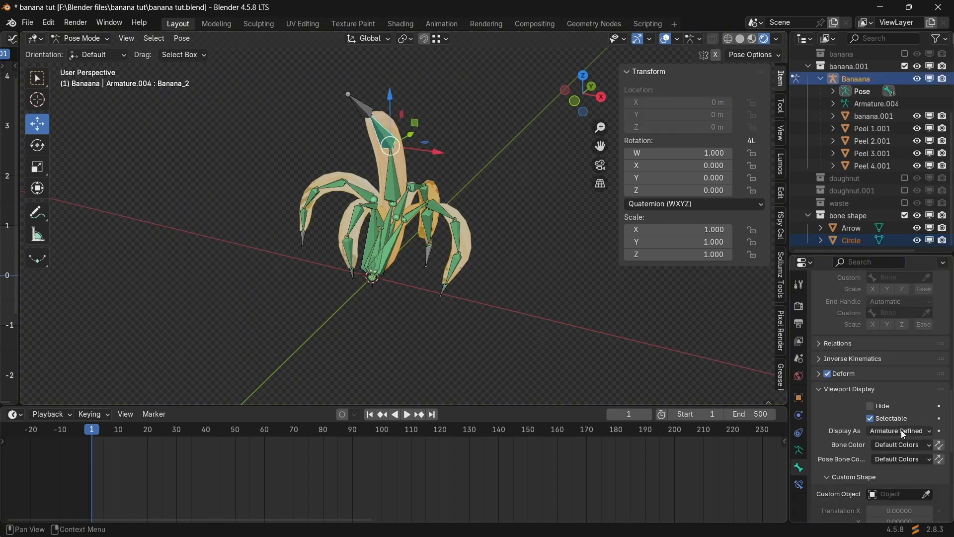
pyautogui.scroll(-4, 902, 429)
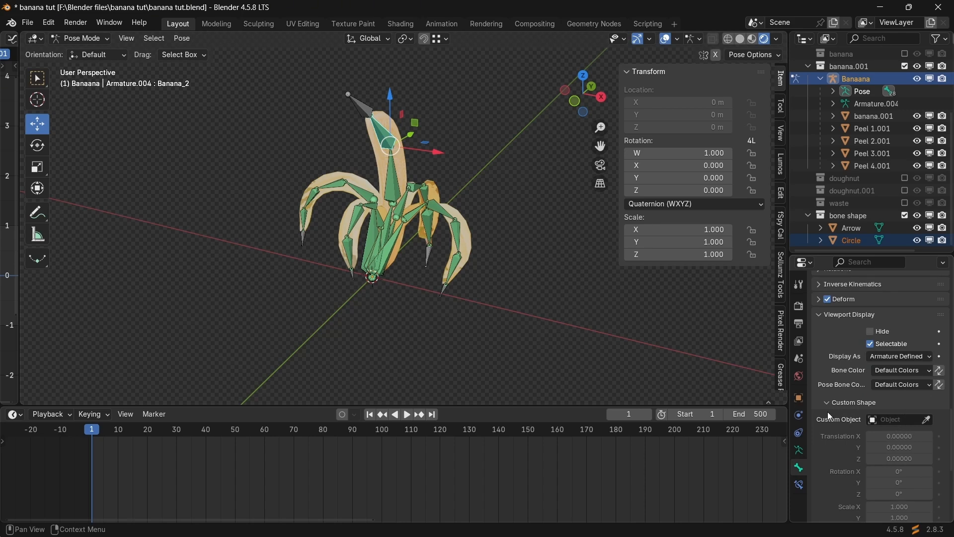
pyautogui.click(927, 420)
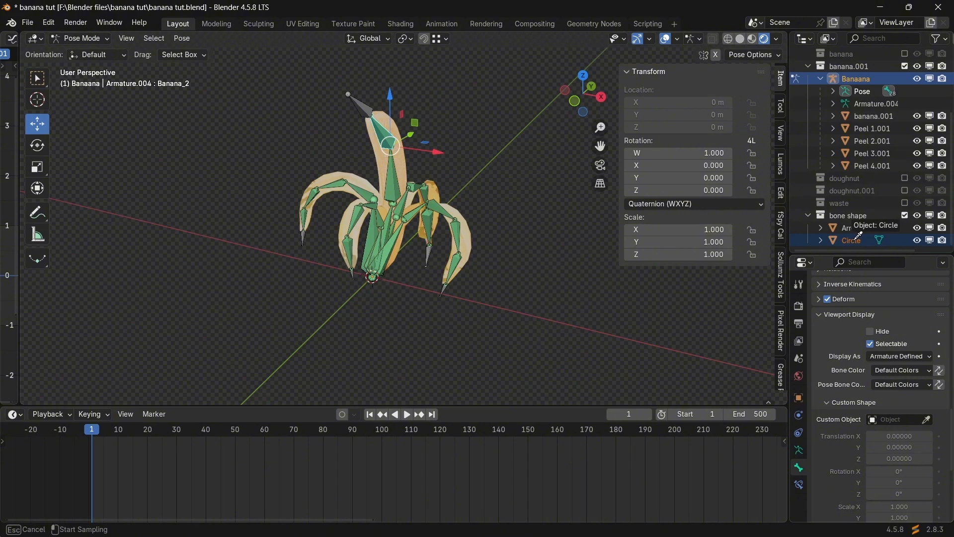
pyautogui.click(858, 235)
# Assign the Circle object as the custom shape of bones Banana_1 and Banana_Base.
pyautogui.scroll(2, 400, 249)
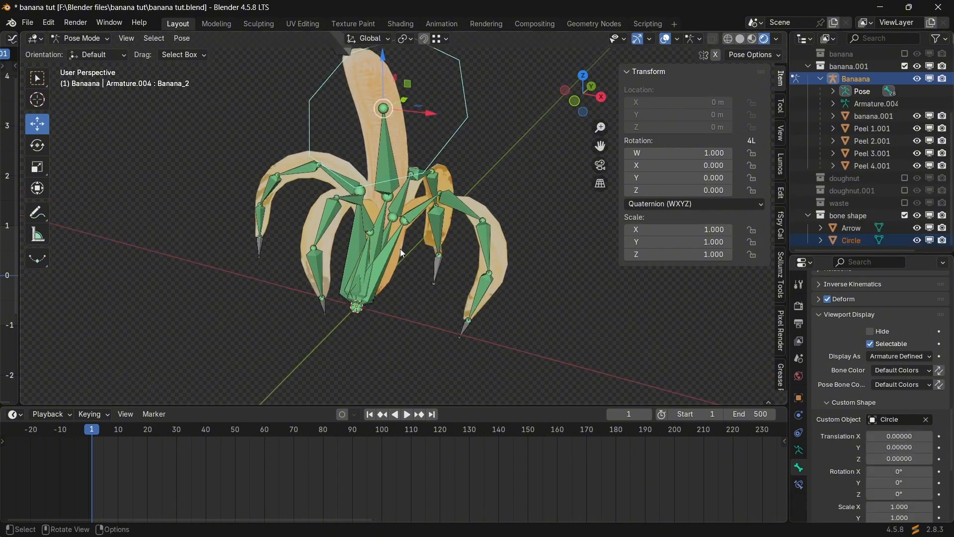
pyautogui.click(389, 163)
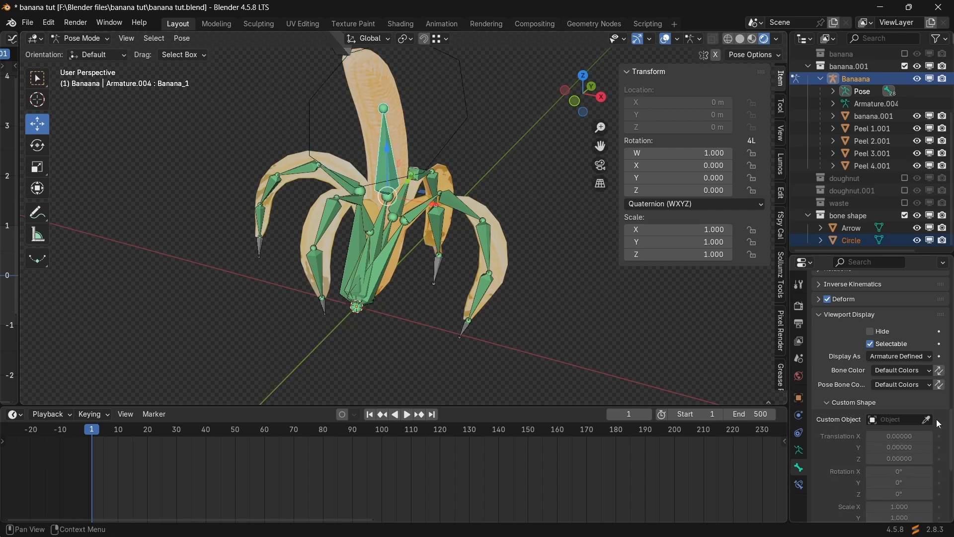
pyautogui.click(855, 241)
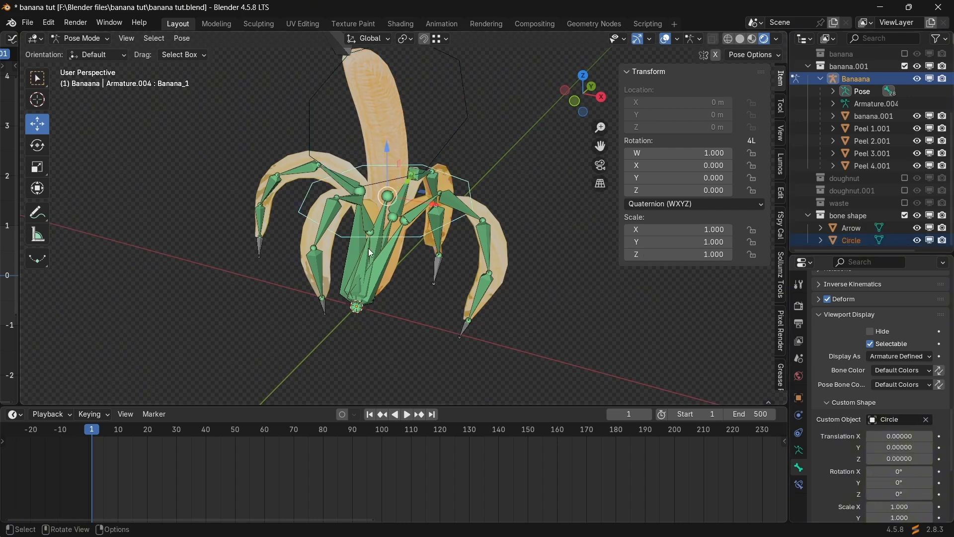
pyautogui.scroll(2, 366, 255)
pyautogui.click(371, 231)
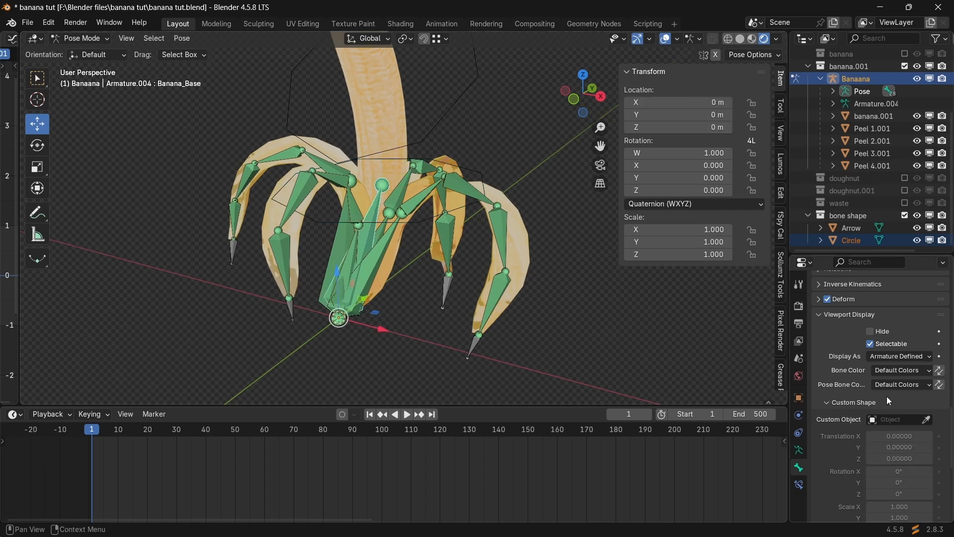
pyautogui.click(853, 240)
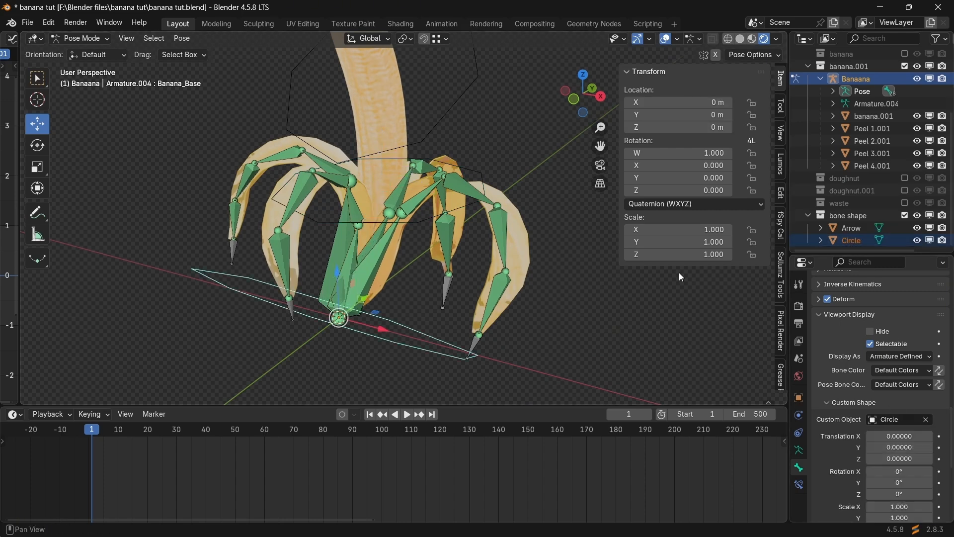
# Assign the Arrow object as the custom shape of the tip bone Banana_extrude and bring its remaining shape settings into view.
pyautogui.moveTo(679, 272); pyautogui.dragTo(467, 268, button='middle')
pyautogui.click(274, 68)
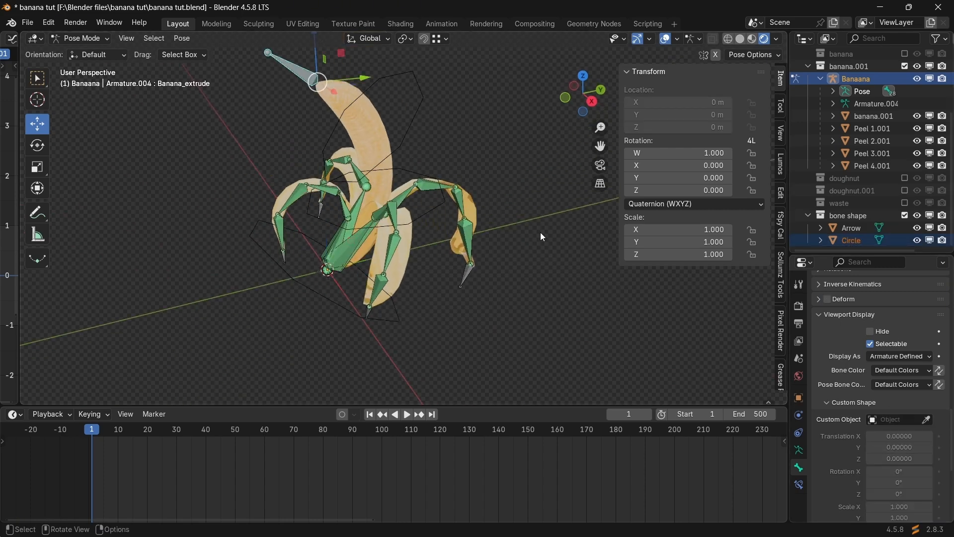
pyautogui.click(848, 228)
pyautogui.moveTo(574, 237); pyautogui.dragTo(404, 171, button='middle')
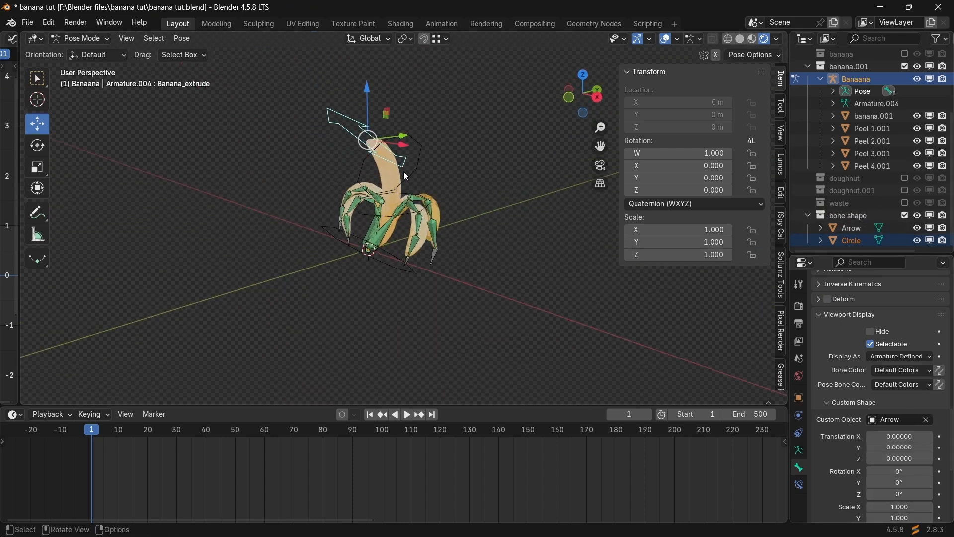
pyautogui.scroll(-3, 899, 479)
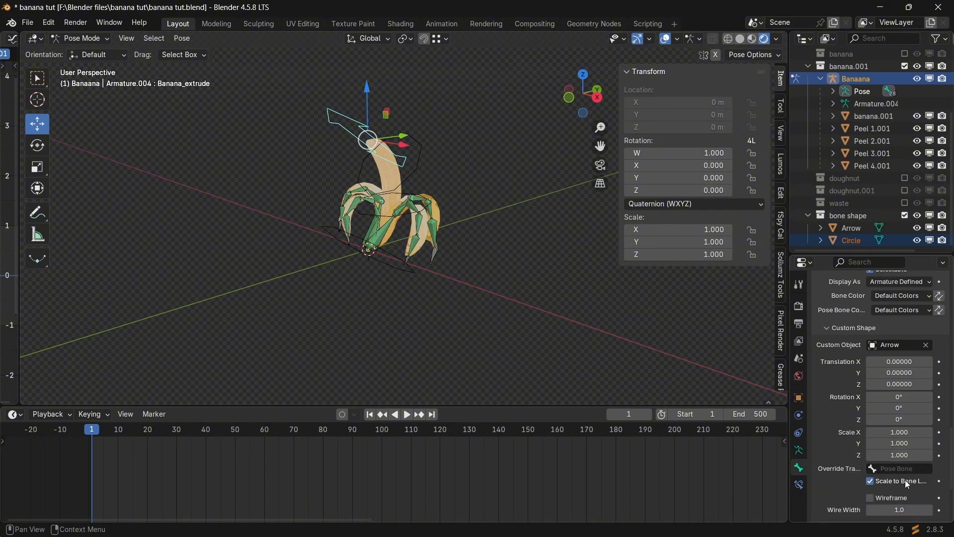
pyautogui.scroll(-5, 890, 437)
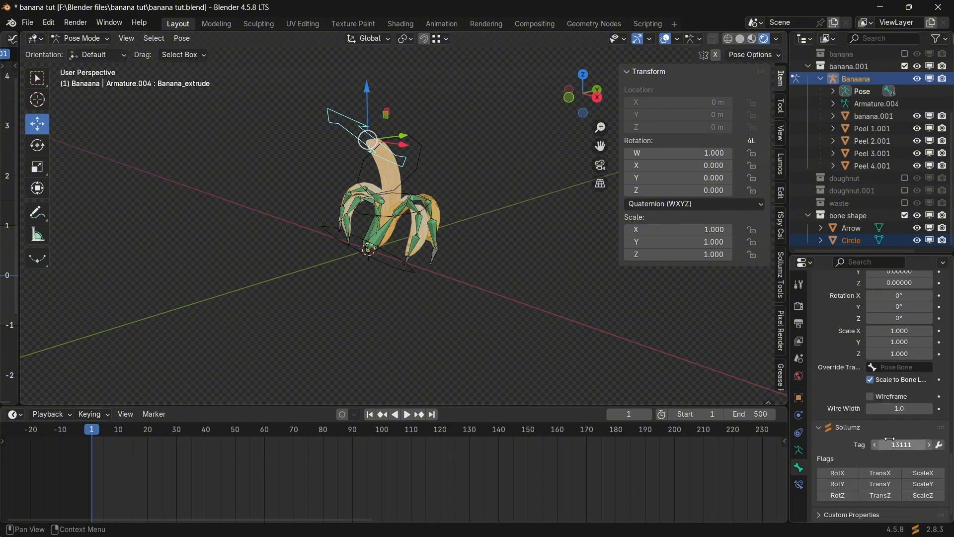
# Select the banana's four control bones, Banana_Base through Banana_extrude, and hide them.
pyautogui.scroll(5, 892, 432)
pyautogui.scroll(-4, 894, 425)
pyautogui.scroll(3, 467, 164)
pyautogui.keyDown('shift'); pyautogui.moveTo(465, 164); pyautogui.dragTo(478, 183, button='middle'); pyautogui.keyUp('shift')
pyautogui.keyDown('shift'); pyautogui.click(469, 234); pyautogui.keyUp('shift')
pyautogui.keyDown('shift'); pyautogui.click(433, 289); pyautogui.keyUp('shift')
pyautogui.keyDown('shift'); pyautogui.click(412, 351); pyautogui.keyUp('shift')
pyautogui.press('h')
# Assign the Arrow object as the custom shape of the tip bones on all four peels.
pyautogui.scroll(2, 426, 353)
pyautogui.moveTo(426, 353); pyautogui.dragTo(372, 331, button='middle')
pyautogui.click(328, 328)
pyautogui.keyDown('shift'); pyautogui.click(291, 325); pyautogui.keyUp('shift')
pyautogui.moveTo(465, 381); pyautogui.dragTo(586, 359, button='middle')
pyautogui.keyDown('shift'); pyautogui.click(479, 332); pyautogui.keyUp('shift')
pyautogui.keyDown('shift'); pyautogui.click(517, 362); pyautogui.keyUp('shift')
pyautogui.scroll(4, 894, 358)
pyautogui.click(894, 343)
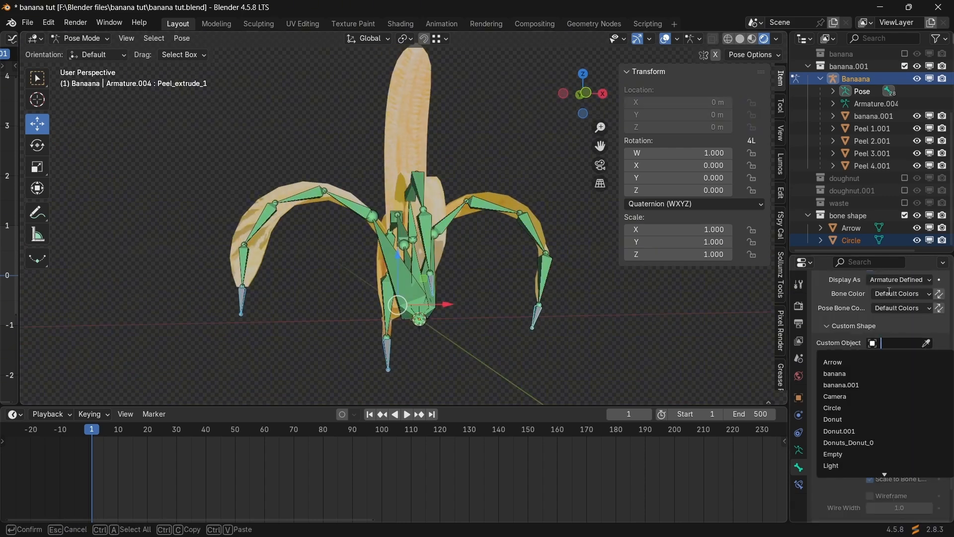
pyautogui.click(839, 362)
pyautogui.scroll(3, 892, 408)
pyautogui.rightClick(890, 417)
pyautogui.click(807, 431)
# Set the custom shape scale of the four peel tip bones to 0.2 on all axes and hide these bones.
pyautogui.moveTo(720, 348); pyautogui.dragTo(696, 348, button='middle')
pyautogui.scroll(-2, 894, 447)
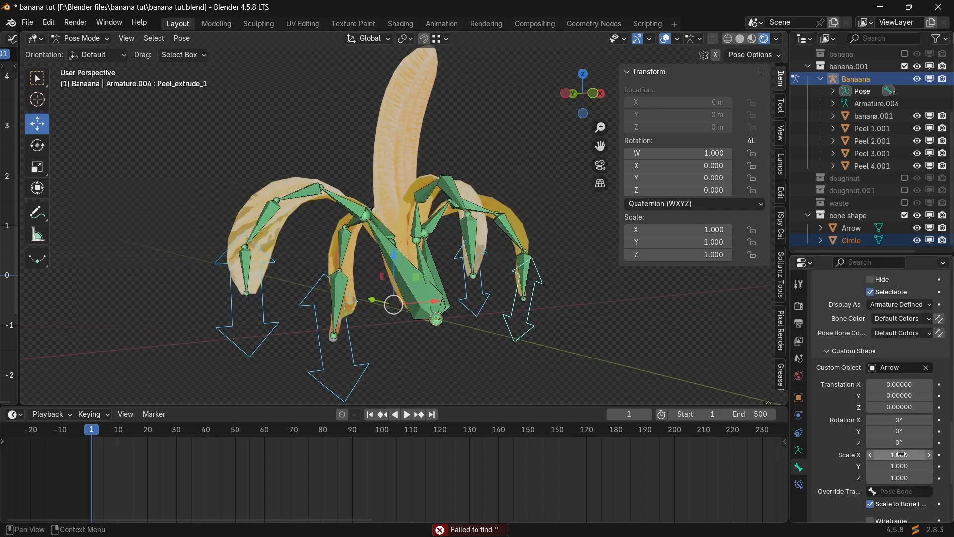
pyautogui.moveTo(899, 454); pyautogui.dragTo(899, 478)
pyautogui.write('.2')
pyautogui.press('Return')
pyautogui.moveTo(455, 333); pyautogui.dragTo(508, 343, button='middle')
pyautogui.press('h')
# Assign the Circle object as the custom shape of all the remaining peel bones.
pyautogui.press('a')
pyautogui.keyDown('shift'); pyautogui.click(432, 313); pyautogui.keyUp('shift')
pyautogui.moveTo(641, 303); pyautogui.dragTo(621, 330, button='middle')
pyautogui.moveTo(851, 240); pyautogui.dragTo(910, 364)
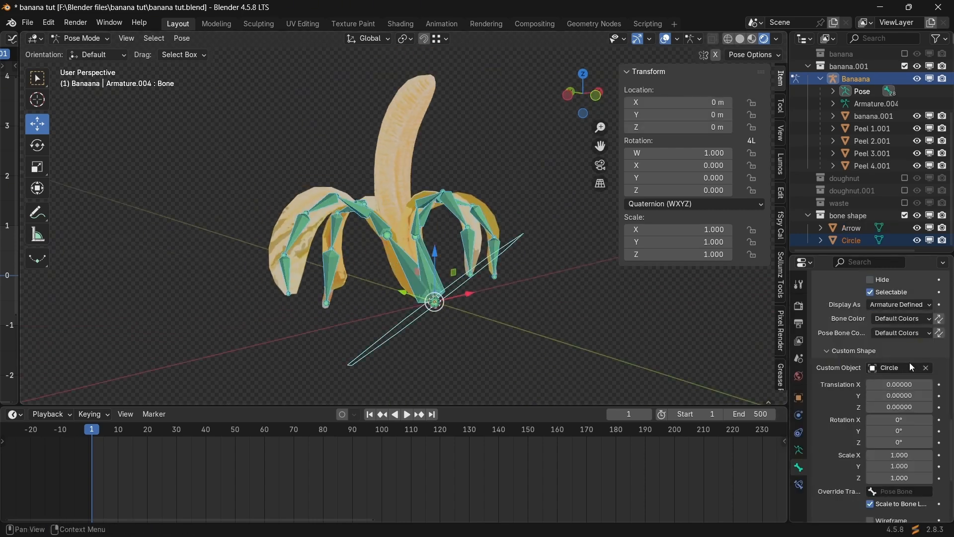
pyautogui.rightClick(909, 364)
pyautogui.click(828, 377)
# Set the custom shape scale of the remaining peel bones to 0.2 on all axes and save the file.
pyautogui.moveTo(646, 318); pyautogui.dragTo(619, 322, button='middle')
pyautogui.moveTo(902, 455); pyautogui.dragTo(902, 478)
pyautogui.write('.2')
pyautogui.press('Return')
pyautogui.moveTo(477, 328); pyautogui.dragTo(437, 302, button='middle')
pyautogui.scroll(2, 504, 290)
pyautogui.hotkey('ctrl', 's')
pyautogui.scroll(3, 455, 324)
# Set the custom shape scale of the peel base bones to 0 on all axes and save the file.
pyautogui.moveTo(436, 302); pyautogui.dragTo(390, 238)
pyautogui.moveTo(447, 299); pyautogui.dragTo(423, 302, button='middle')
pyautogui.moveTo(897, 455); pyautogui.dragTo(898, 477)
pyautogui.write('0')
pyautogui.press('Return')
pyautogui.rightClick(899, 461)
pyautogui.click(898, 457)
pyautogui.hotkey('ctrl', 's')
pyautogui.moveTo(448, 278); pyautogui.dragTo(404, 243, button='middle')
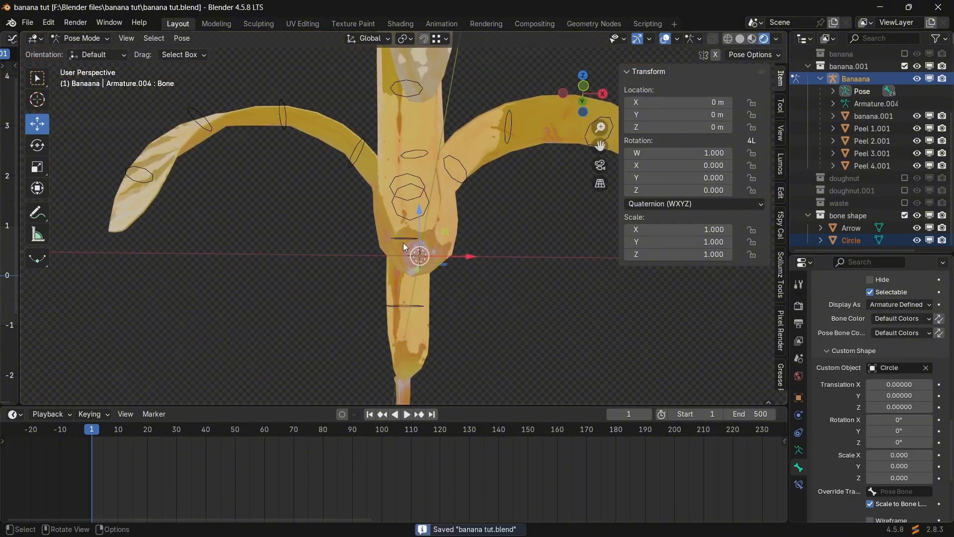
# Save the file and unhide all hidden banana and peel tip control bones.
pyautogui.scroll(-4, 400, 259)
pyautogui.moveTo(467, 268); pyautogui.dragTo(517, 271, button='middle')
pyautogui.hotkey('ctrl', 's')
pyautogui.click(79, 38)
pyautogui.moveTo(378, 298); pyautogui.dragTo(462, 333, button='middle')
pyautogui.scroll(4, 462, 333)
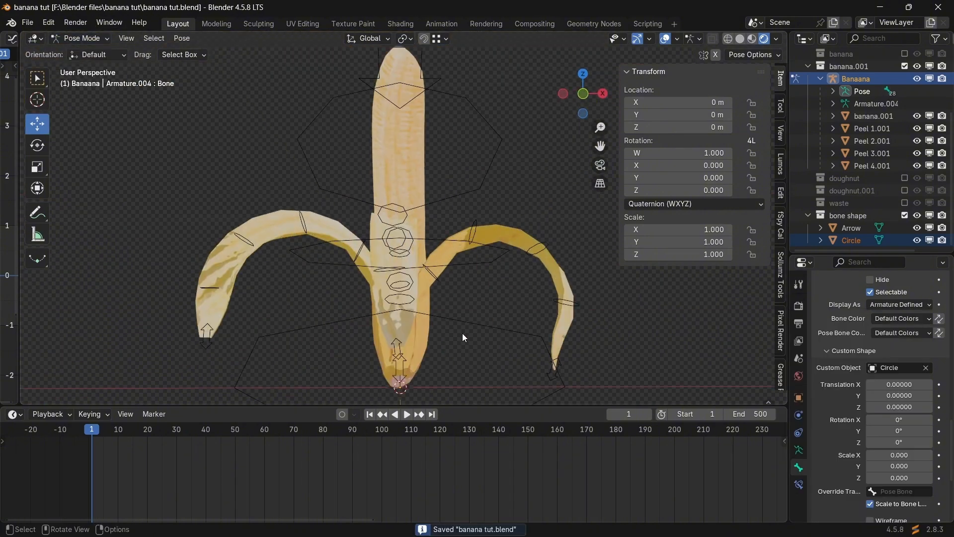
# Test the Banana_Base control by rotating it and undo the rotation.
pyautogui.click(529, 334)
pyautogui.scroll(-3, 532, 338)
pyautogui.press('r')
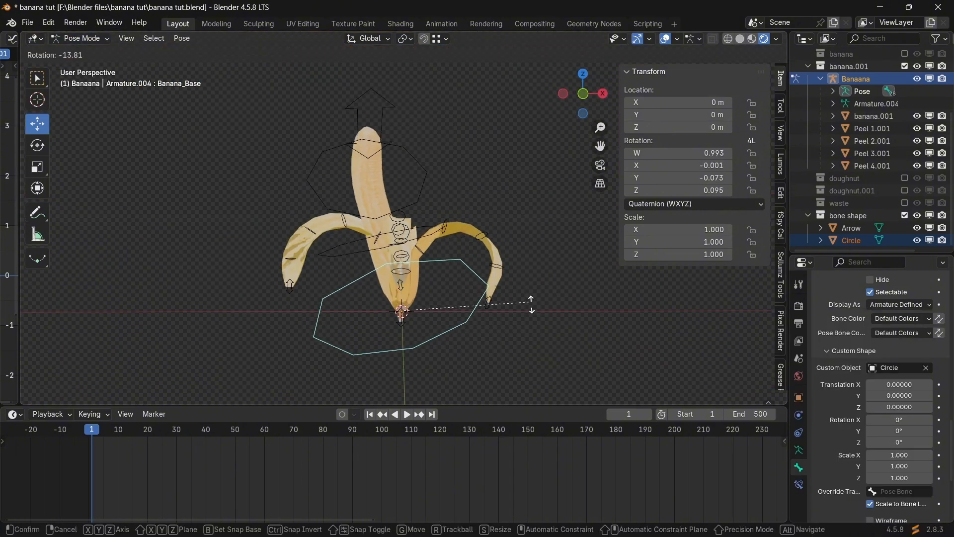
pyautogui.click(547, 334)
pyautogui.hotkey('ctrl', 'z')
# In Edit Mode, parent the peel base bones to Banana_Base using Keep Offset.
pyautogui.click(87, 39)
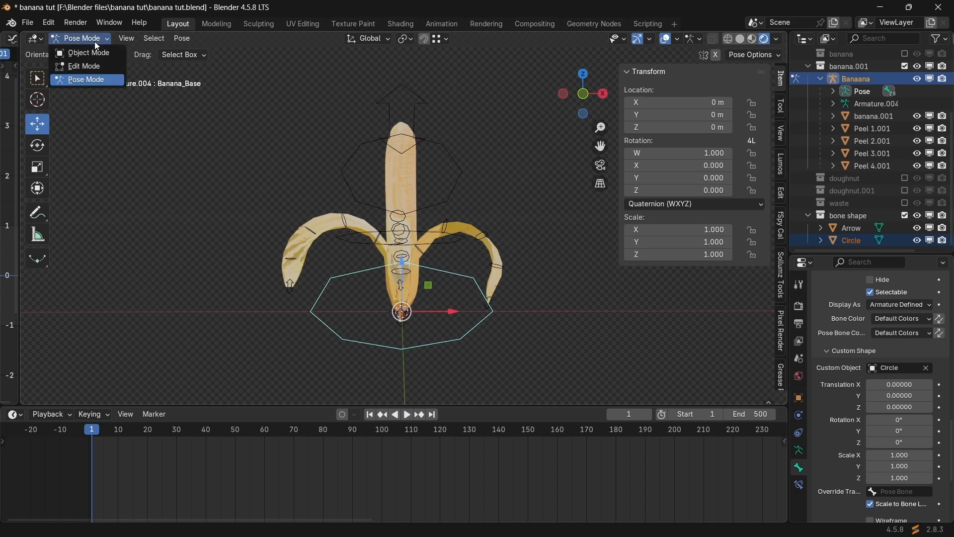
pyautogui.click(75, 53)
pyautogui.click(84, 39)
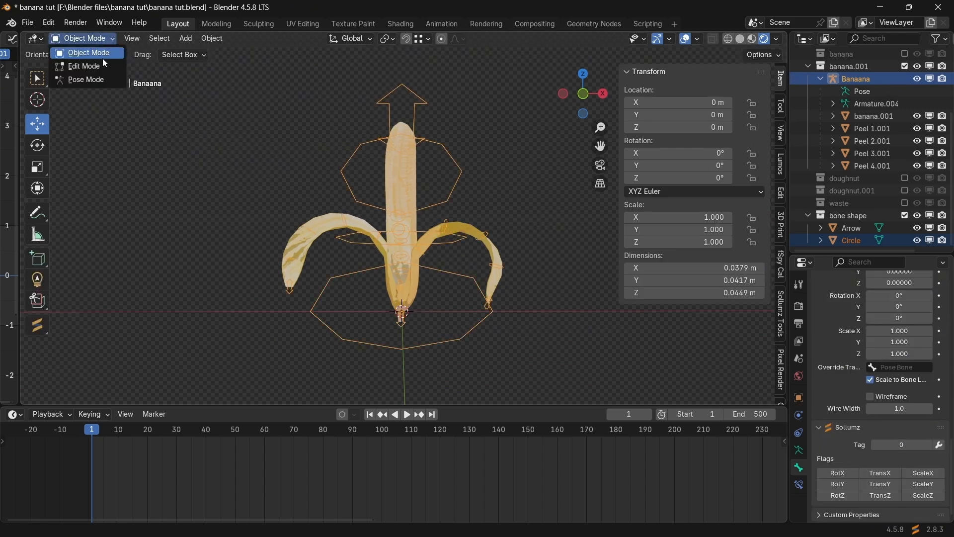
pyautogui.click(64, 63)
pyautogui.moveTo(377, 308); pyautogui.dragTo(512, 197, button='middle')
pyautogui.scroll(2, 424, 333)
pyautogui.scroll(1, 498, 321)
pyautogui.click(393, 261)
pyautogui.moveTo(394, 261); pyautogui.dragTo(519, 256, button='middle')
pyautogui.keyDown('shift'); pyautogui.moveTo(519, 256); pyautogui.dragTo(562, 245, button='middle'); pyautogui.keyUp('shift')
pyautogui.keyDown('shift'); pyautogui.click(438, 254); pyautogui.keyUp('shift')
pyautogui.moveTo(439, 254); pyautogui.dragTo(384, 214, button='middle')
pyautogui.click(364, 228)
pyautogui.click(405, 264)
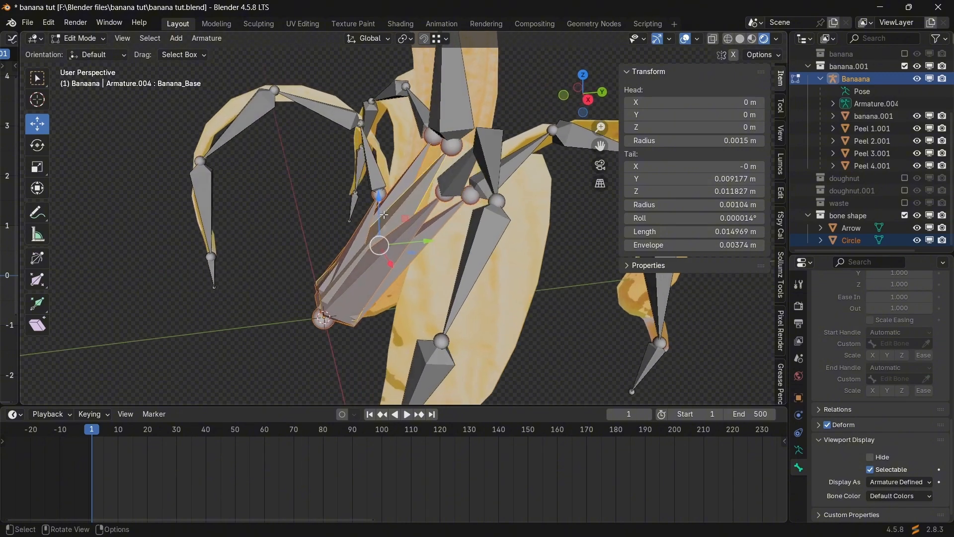
pyautogui.hotkey('ctrl', 'p')
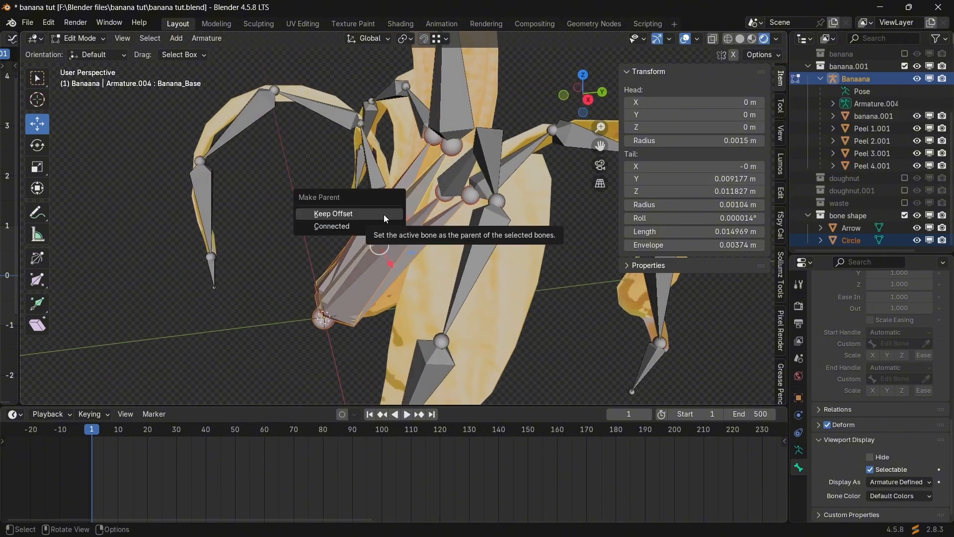
pyautogui.click(347, 215)
pyautogui.moveTo(322, 242); pyautogui.dragTo(333, 228, button='middle')
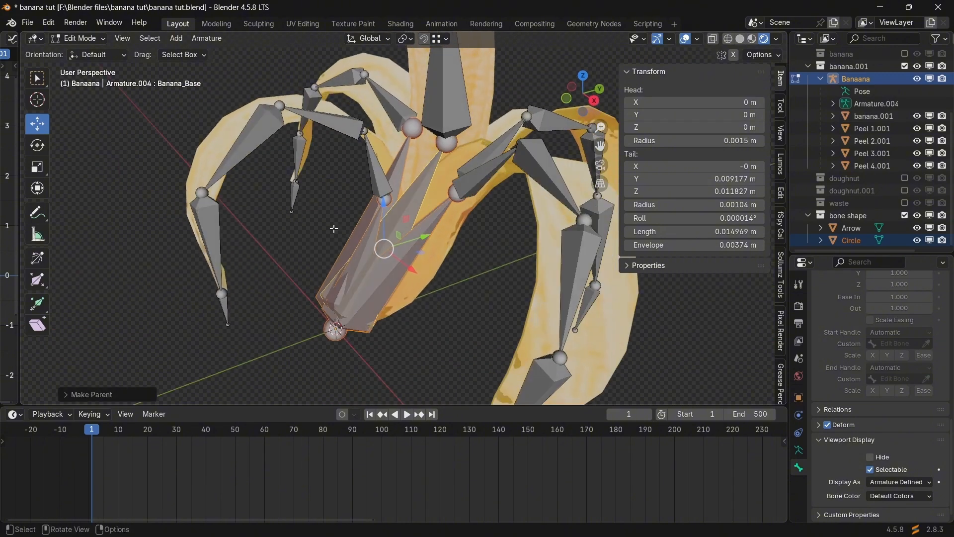
# Test the new parenting by rotating Banana_Base in Pose Mode and undo the rotation.
pyautogui.click(80, 38)
pyautogui.click(82, 79)
pyautogui.moveTo(490, 296); pyautogui.dragTo(509, 330, button='middle')
pyautogui.press('r')
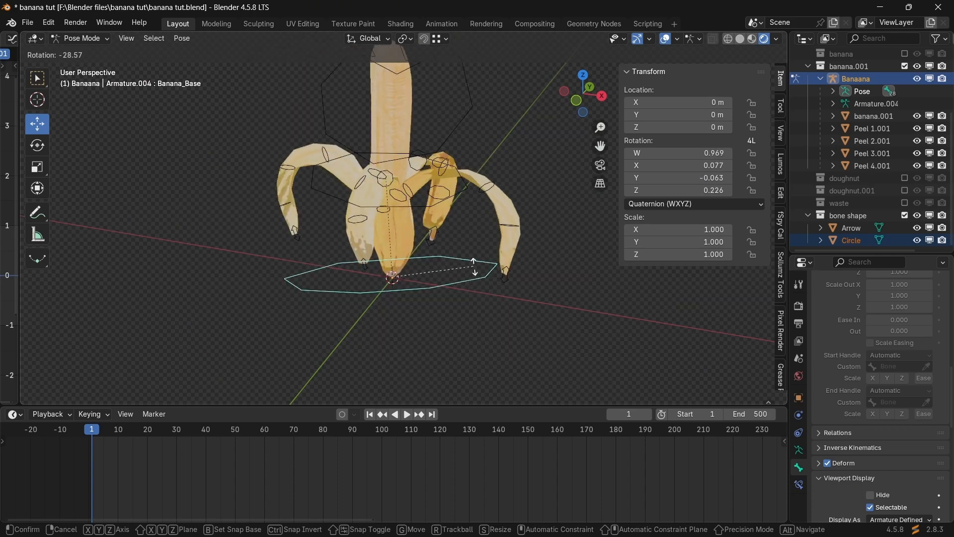
pyautogui.click(501, 287)
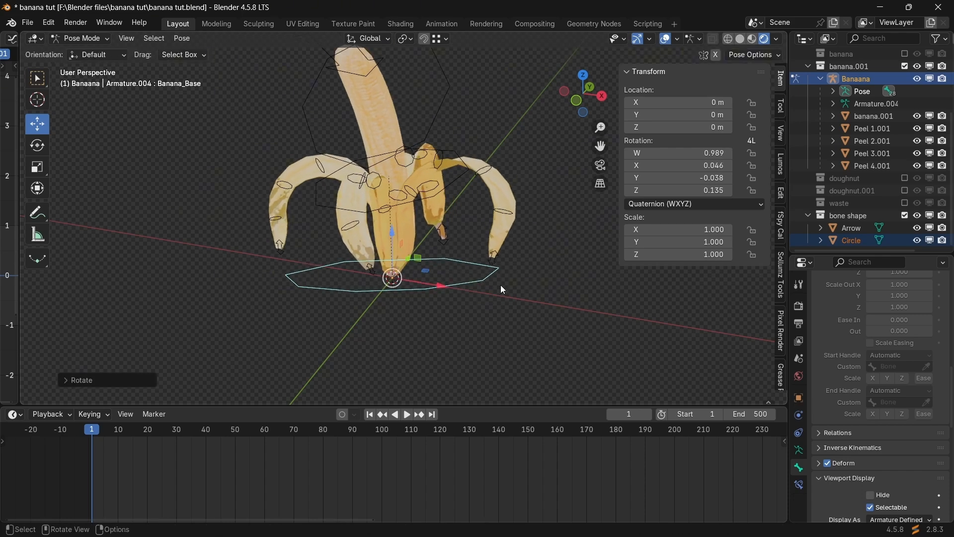
pyautogui.hotkey('ctrl', 'z')
pyautogui.scroll(-3, 509, 296)
pyautogui.moveTo(508, 296); pyautogui.dragTo(445, 290, button='middle')
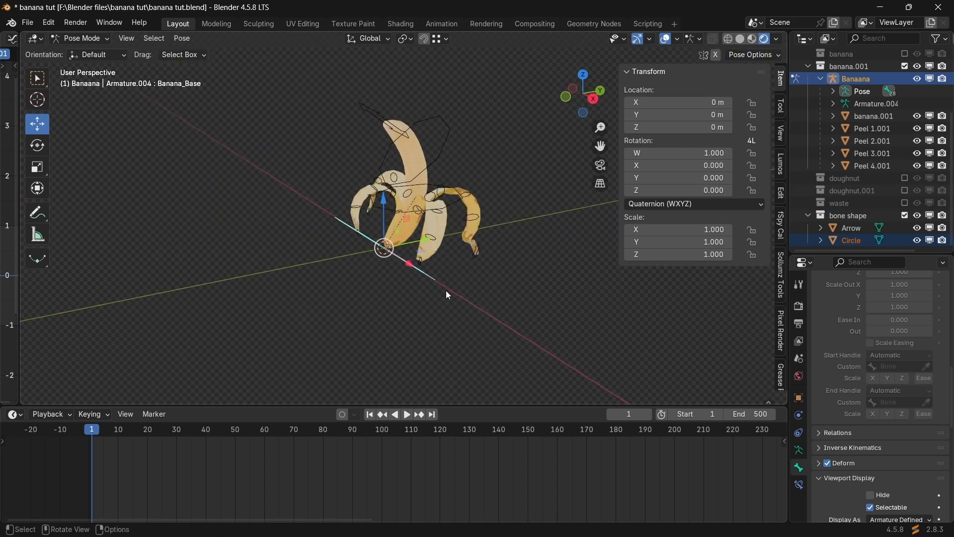
# Return to Object Mode, exclude the banana.001 collection and enable the doughnut.001 collection.
pyautogui.hotkey('ctrl', 'Tab')
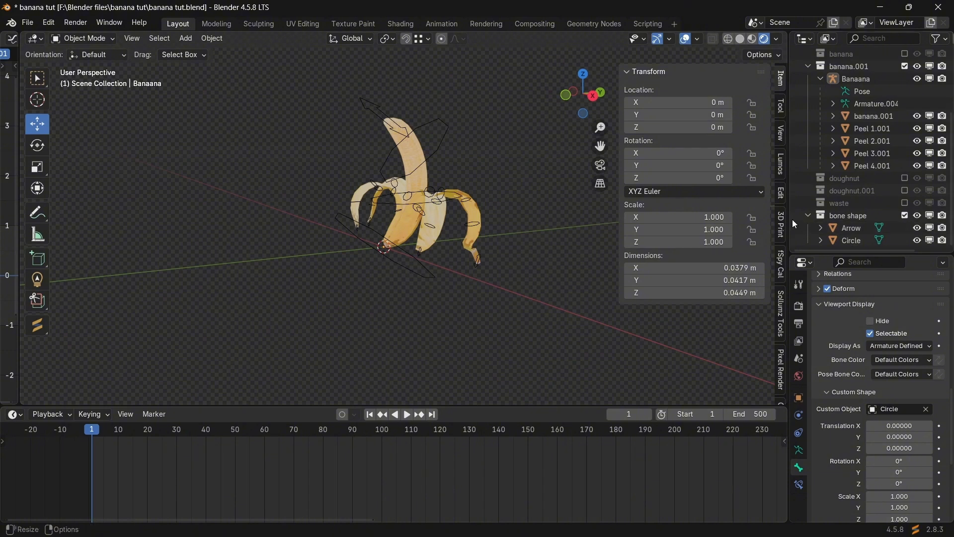
pyautogui.click(808, 215)
pyautogui.click(903, 216)
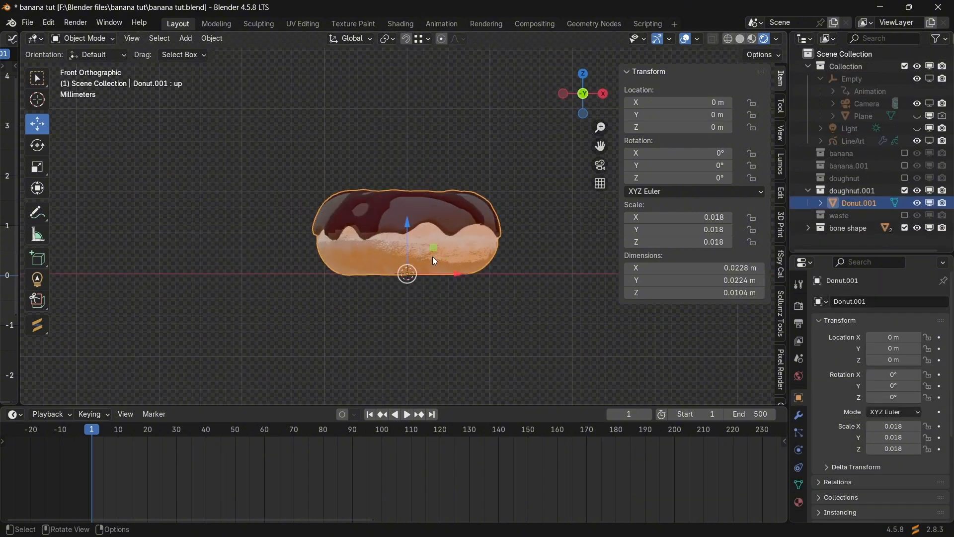
# Add an armature at the donut's base and shorten its bone to about 0.016 m.
pyautogui.hotkey('shift', 'a')
pyautogui.click(432, 257)
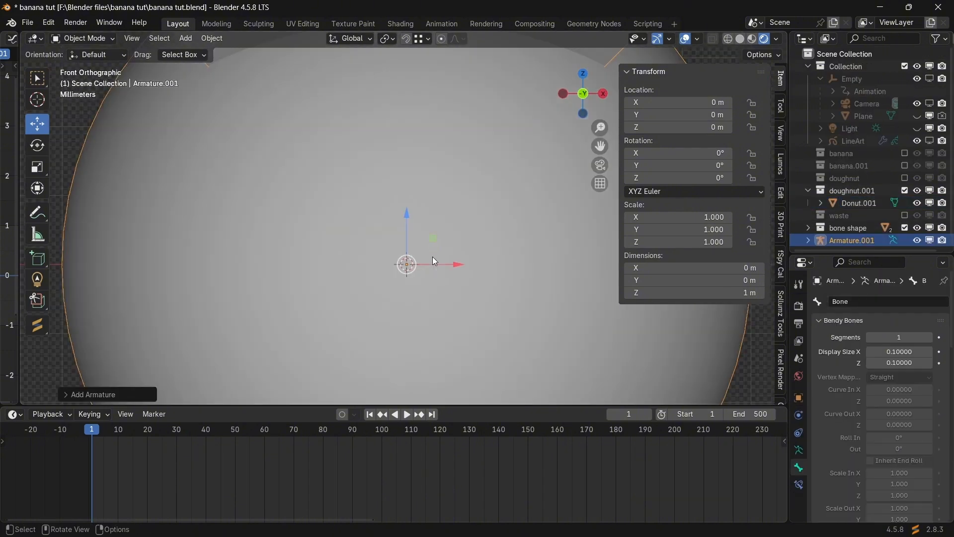
pyautogui.scroll(-10, 432, 256)
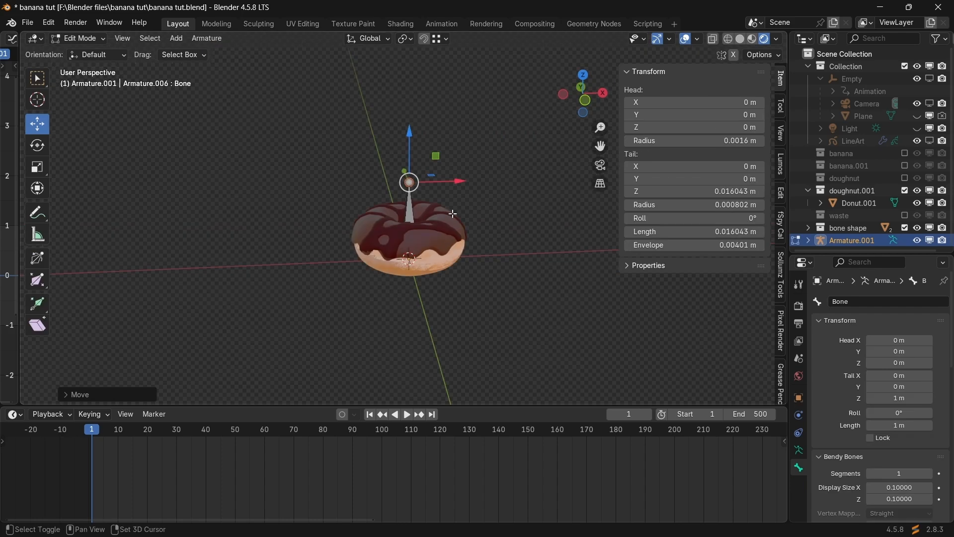
# Add a second bone to the donut armature, shorten it and place it above the first bone.
pyautogui.scroll(10, 453, 214)
pyautogui.scroll(-5, 453, 214)
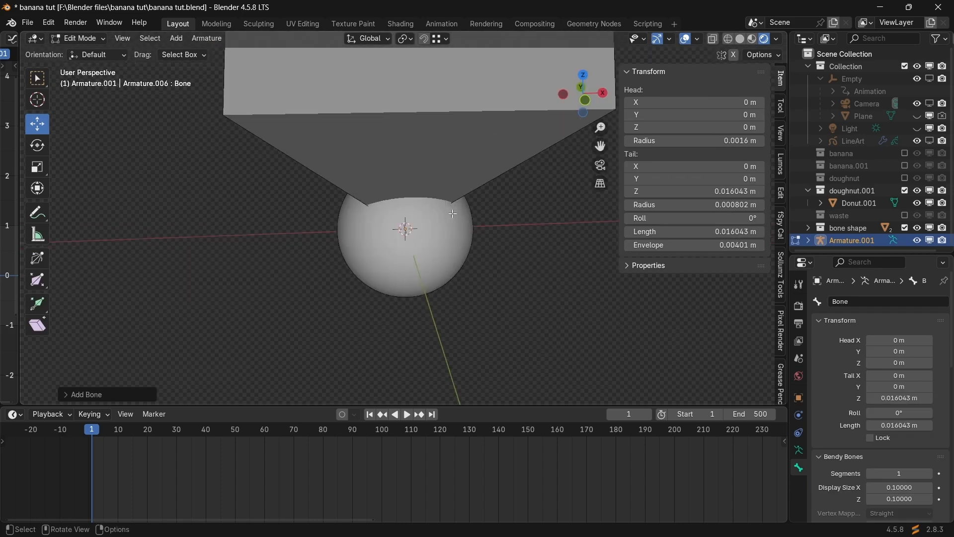
pyautogui.scroll(-4, 453, 214)
pyautogui.moveTo(406, 73); pyautogui.dragTo(400, 160)
pyautogui.scroll(8, 424, 215)
pyautogui.moveTo(408, 56); pyautogui.dragTo(401, 162)
pyautogui.scroll(7, 434, 101)
pyautogui.moveTo(408, 76); pyautogui.dragTo(408, 154)
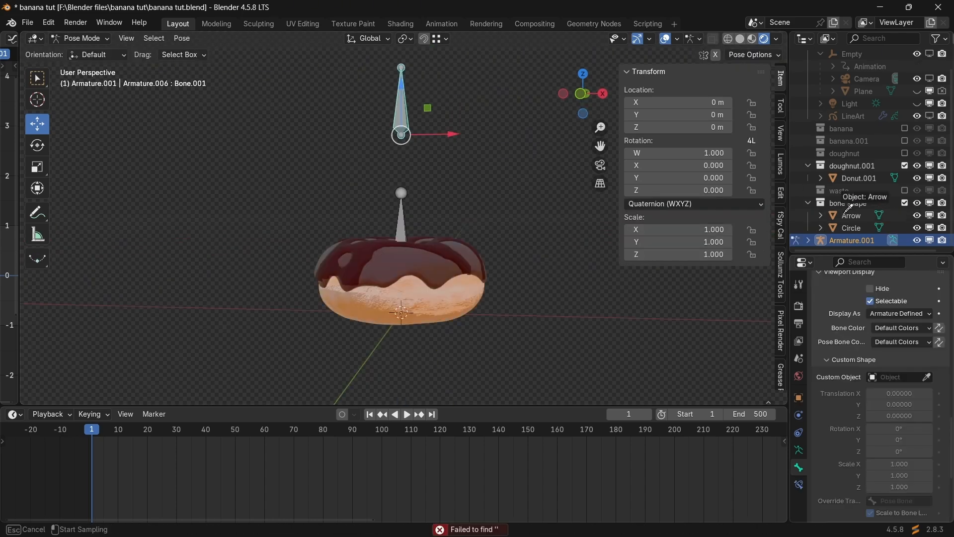
# Assign the Arrow object as the custom shape of the upper bone and Circle as that of the lower bone.
pyautogui.click(401, 219)
pyautogui.click(926, 376)
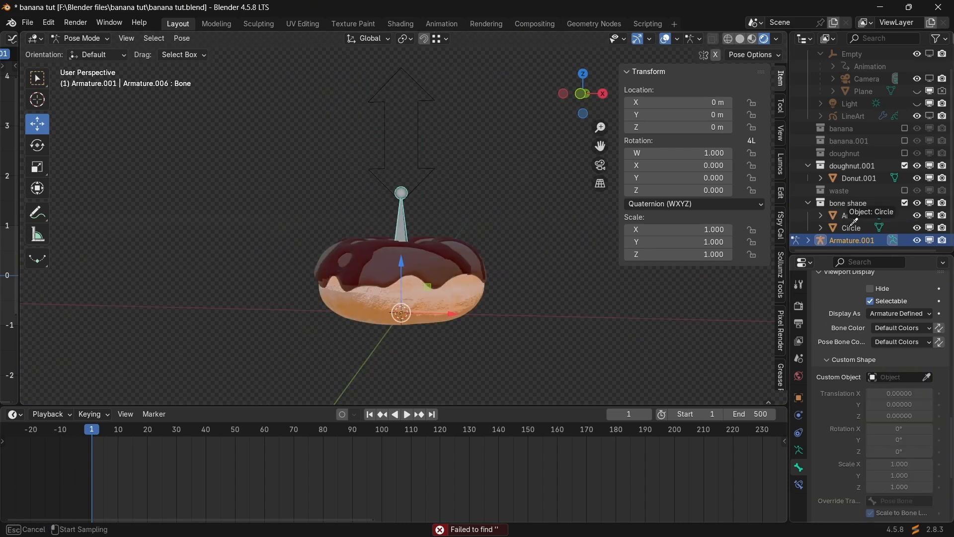
pyautogui.click(851, 225)
pyautogui.scroll(-4, 559, 297)
pyautogui.moveTo(516, 268)
pyautogui.mouseDown(button='middle')
pyautogui.moveTo(558, 296)
pyautogui.moveTo(528, 267)
pyautogui.mouseUp(button='middle')
# Check the donut armature in Object Mode, then select the arrow-shaped bone in Pose Mode.
pyautogui.click(96, 39)
pyautogui.click(77, 49)
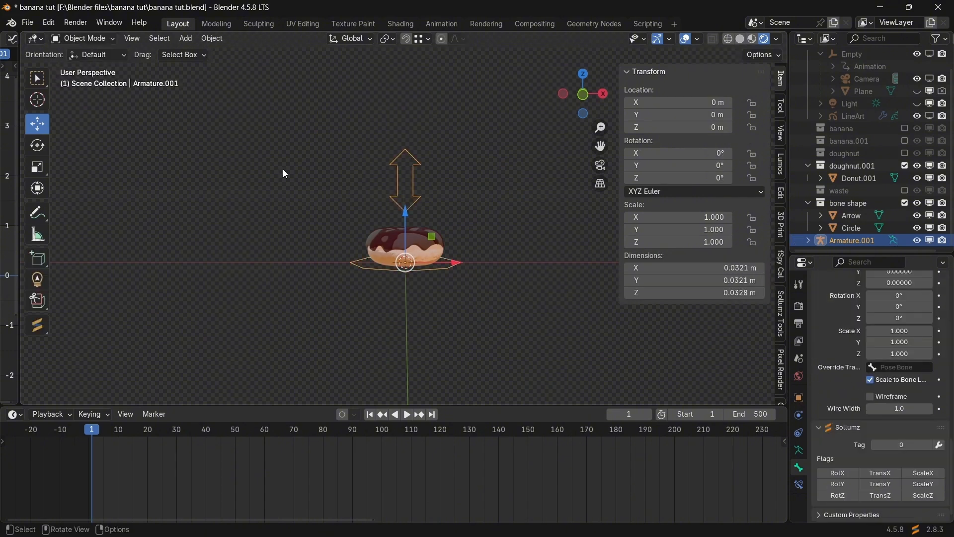
pyautogui.scroll(3, 348, 185)
pyautogui.click(92, 40)
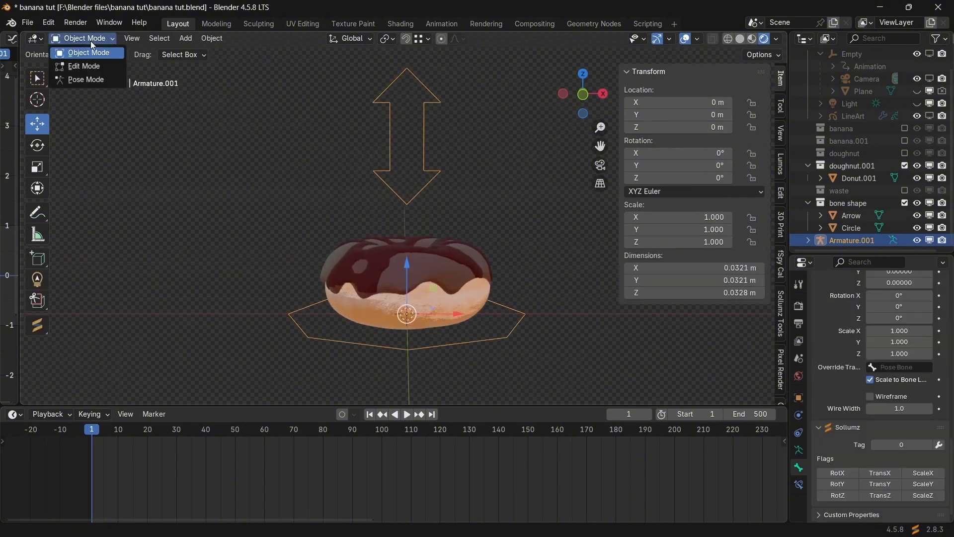
pyautogui.click(87, 80)
pyautogui.click(429, 170)
pyautogui.moveTo(485, 204); pyautogui.dragTo(497, 209, button='middle')
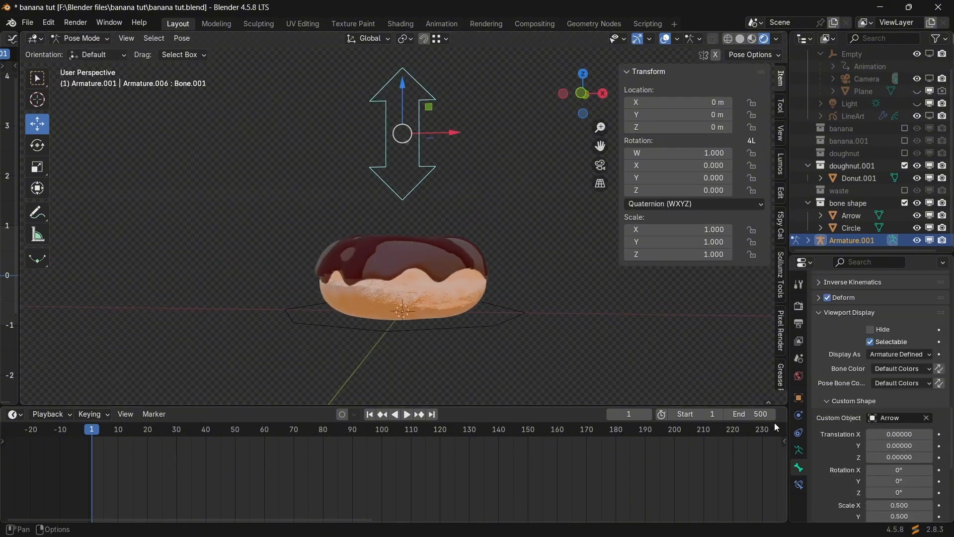
# Select Donut.001 in Object Mode and bring up its shape keys.
pyautogui.click(361, 267)
pyautogui.click(81, 38)
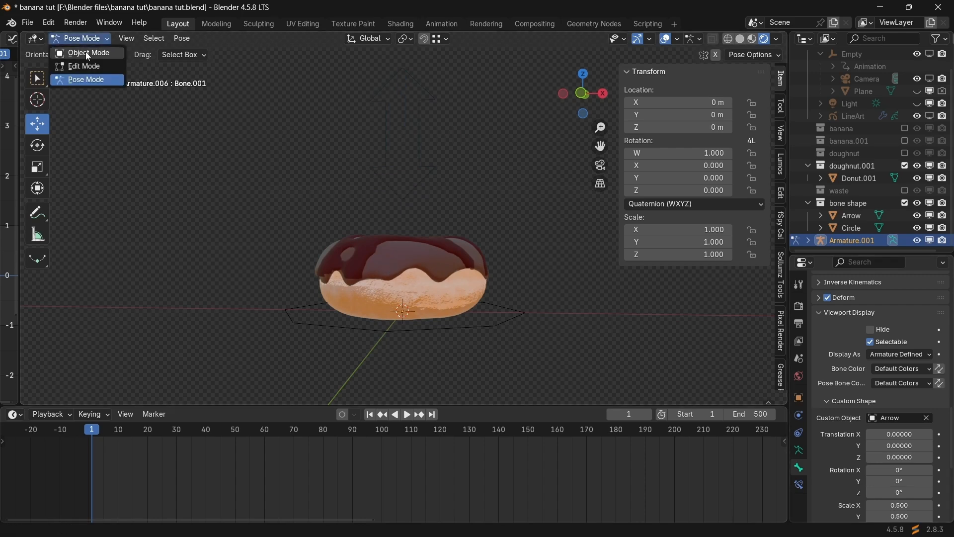
pyautogui.click(85, 51)
pyautogui.click(383, 257)
pyautogui.click(798, 502)
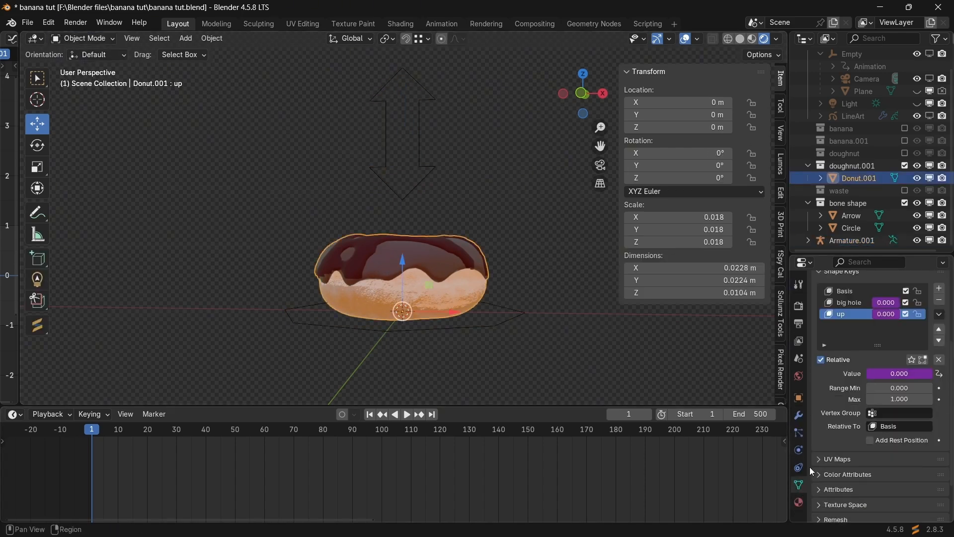
# Remove the drivers from the donut's big hole and up shape keys and preview both by varying their values.
pyautogui.click(375, 192)
pyautogui.moveTo(353, 206); pyautogui.dragTo(391, 220, button='middle')
pyautogui.scroll(3, 398, 244)
pyautogui.click(427, 278)
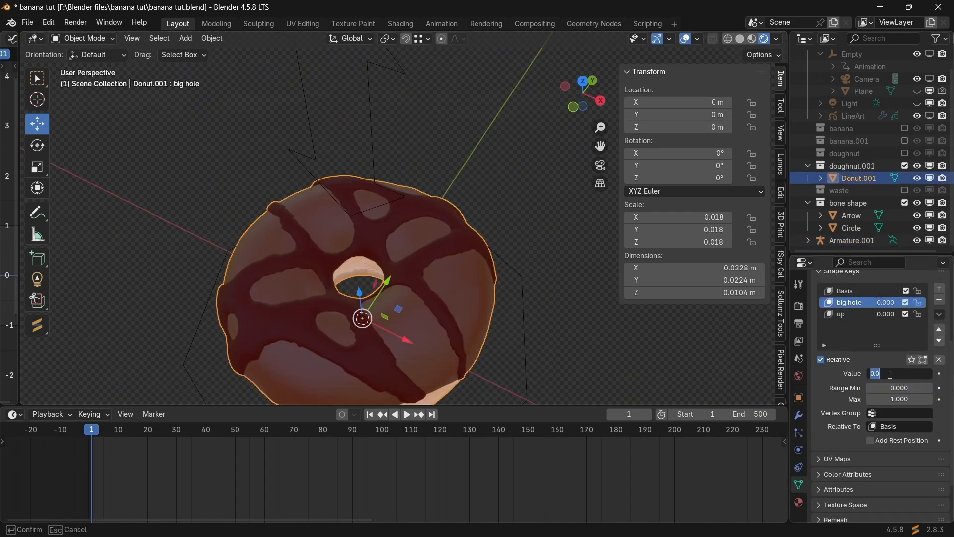
pyautogui.press('Escape')
pyautogui.moveTo(880, 373); pyautogui.dragTo(910, 373)
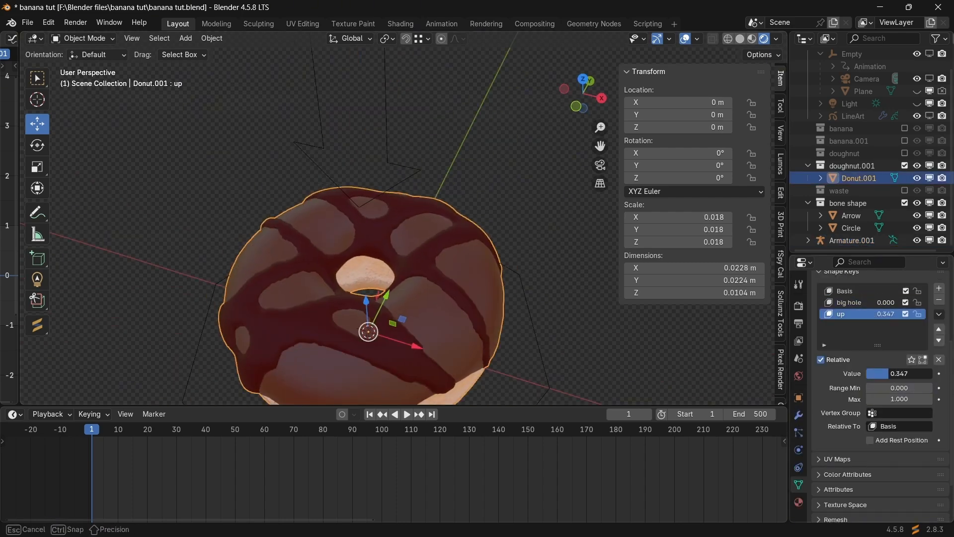
pyautogui.moveTo(905, 373)
pyautogui.mouseDown()
pyautogui.moveTo(885, 373)
pyautogui.moveTo(909, 373)
pyautogui.mouseUp()
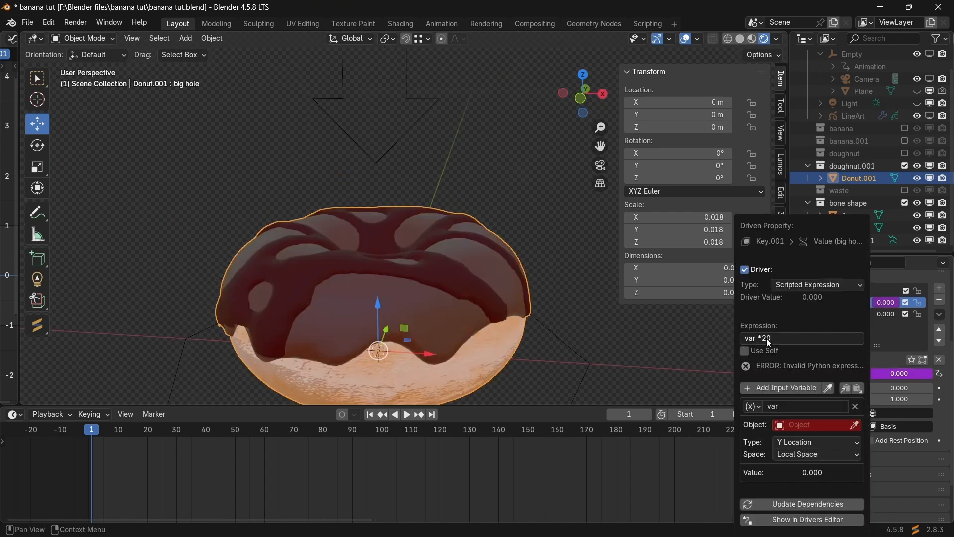
# Set up the big hole driver with expression var *20, object Donut arm, bone Donut extrude, Y Location in Local Space.
pyautogui.click(775, 338)
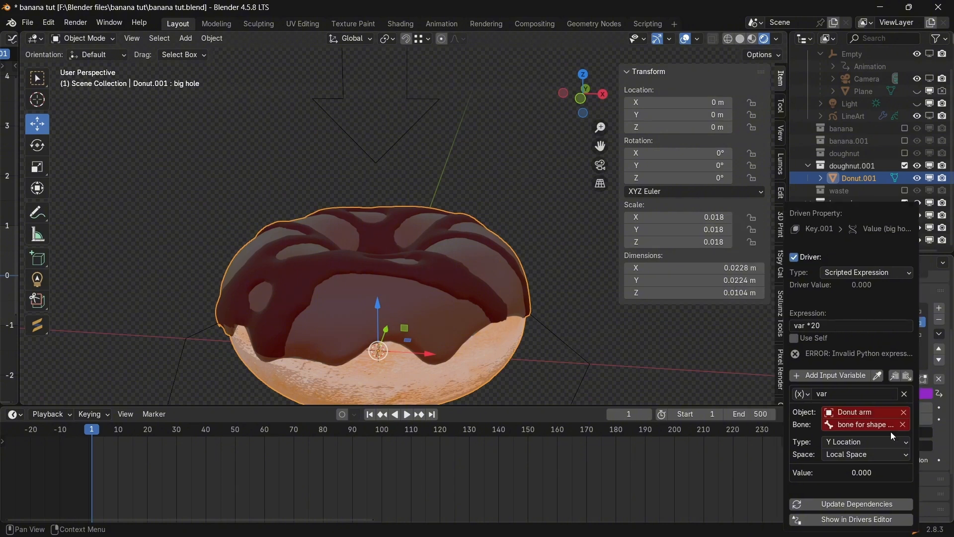
pyautogui.click(870, 428)
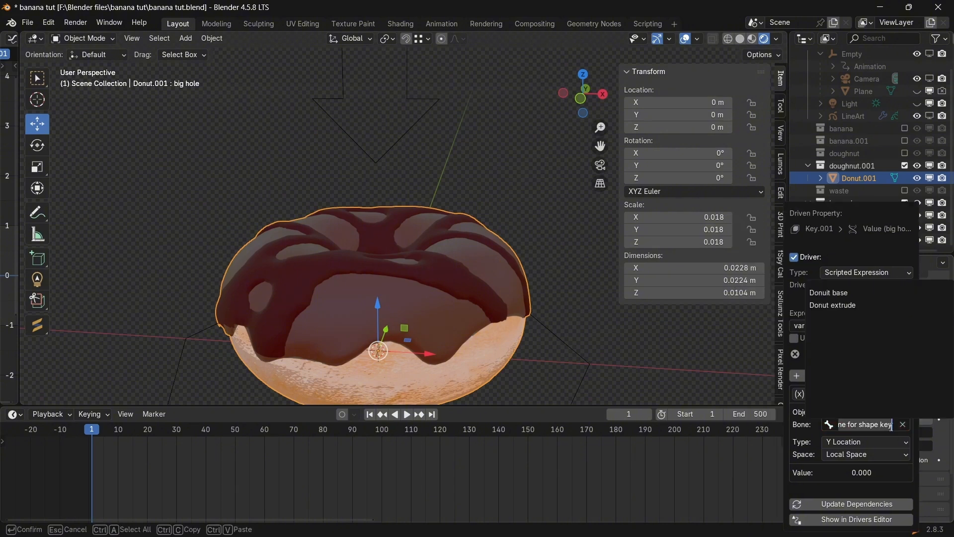
pyautogui.click(840, 305)
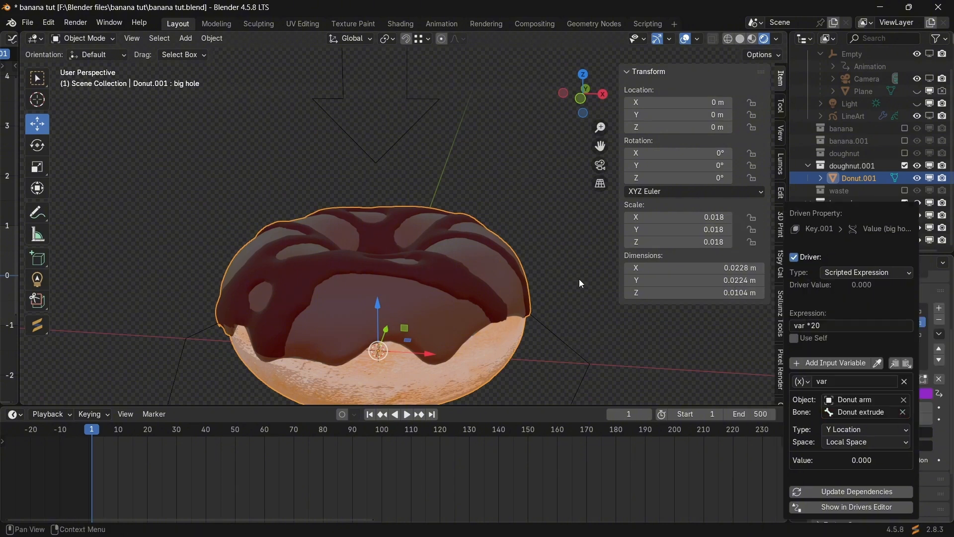
# Select the Donut arm armature and make its Donut extrude bone active in Pose Mode.
pyautogui.scroll(-4, 580, 279)
pyautogui.click(414, 155)
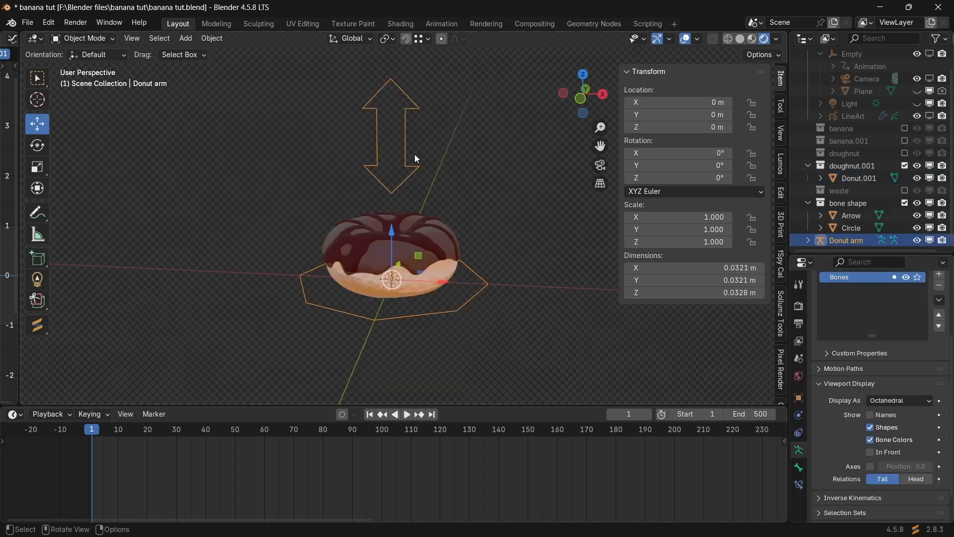
pyautogui.scroll(-3, 414, 155)
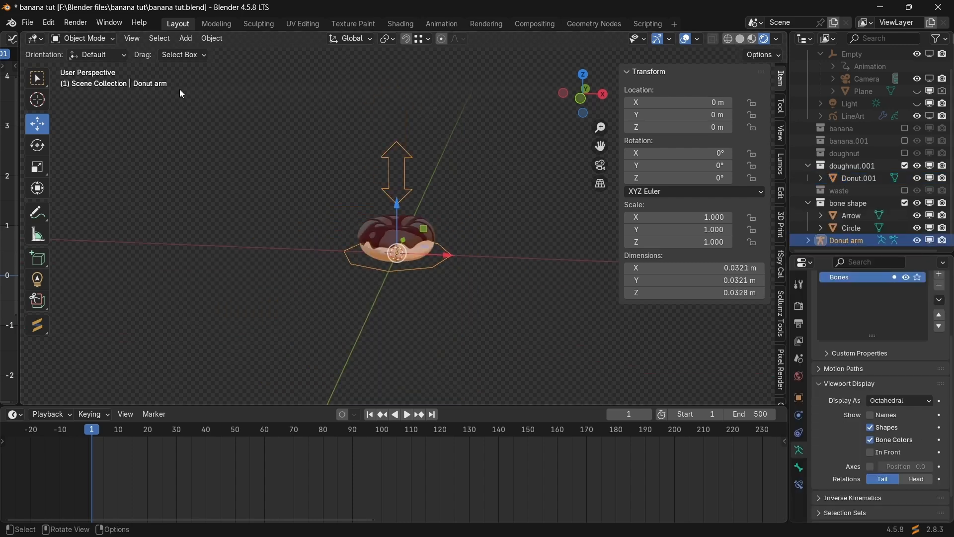
pyautogui.hotkey('ctrl', 'Tab')
pyautogui.scroll(3, 403, 165)
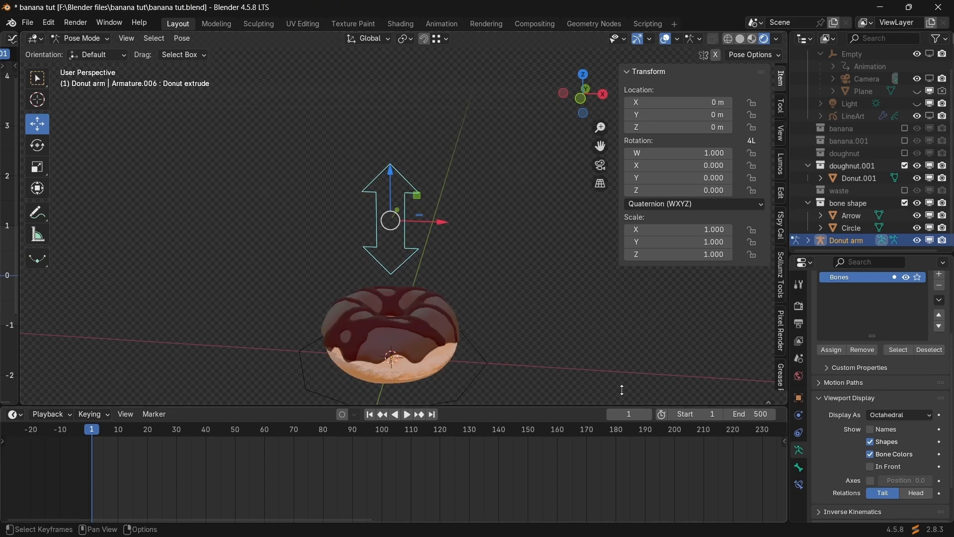
# Return to Object Mode and review the driver settings of the donut's big hole shape key.
pyautogui.hotkey('ctrl', 'Tab')
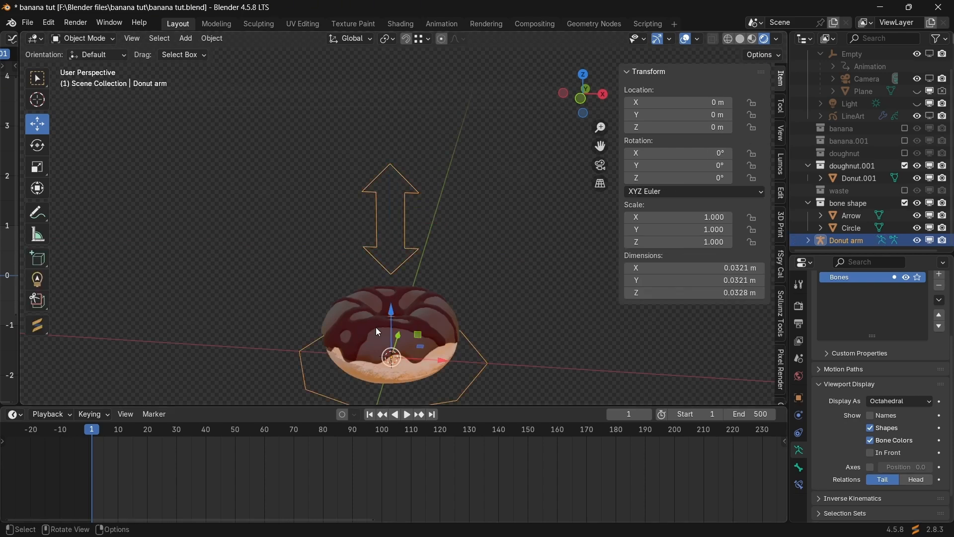
pyautogui.click(376, 328)
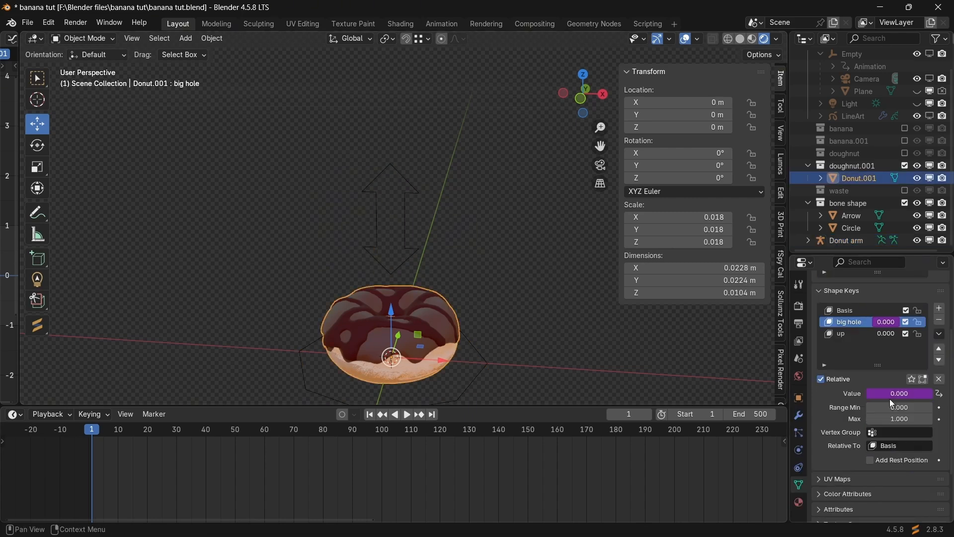
pyautogui.hotkey('ctrl', 'd')
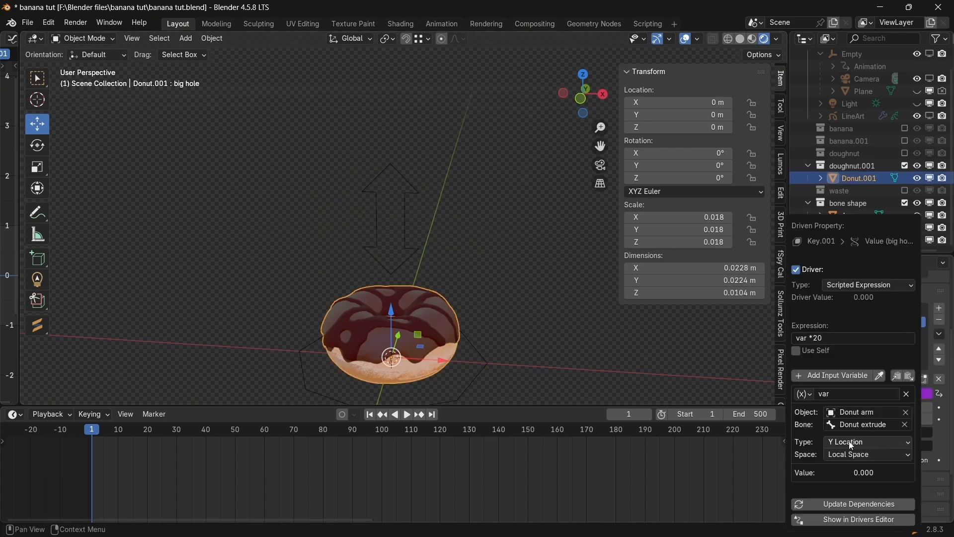
# Raise the Donut extrude bone in Pose Mode, and return to Object Mode with the banana.001 collection enabled.
pyautogui.click(391, 219)
pyautogui.hotkey('ctrl', 'Tab')
pyautogui.click(80, 38)
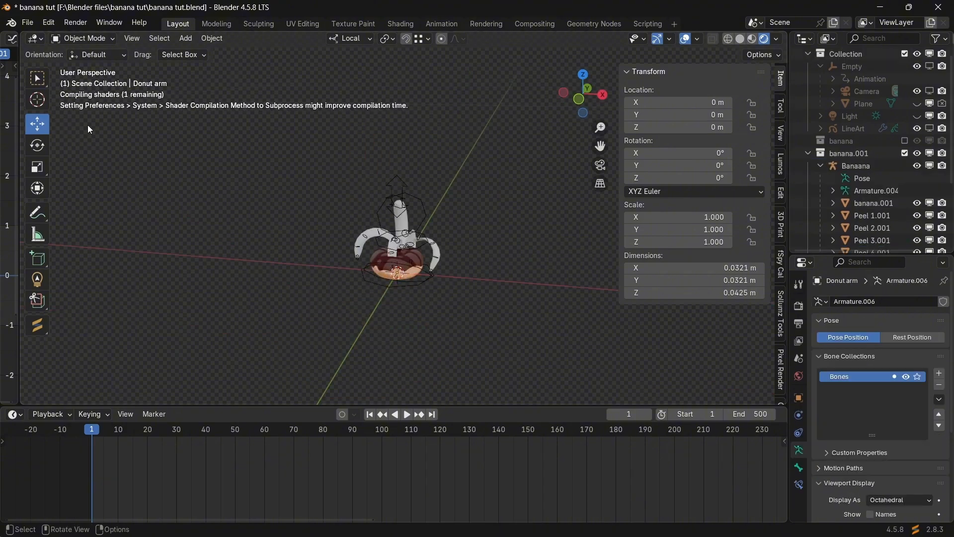